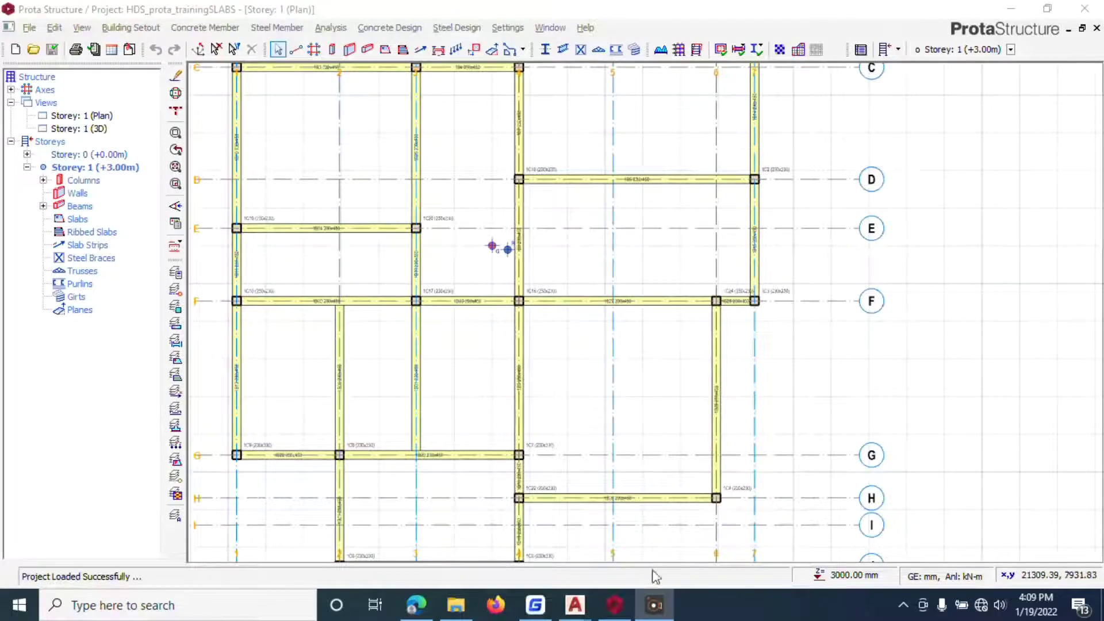
Switch to ProtaStructure, start inserting slabs with a thickness of 175 mm, and open the slab's load settings
click(614, 598)
scroll(609, 378, down, 3)
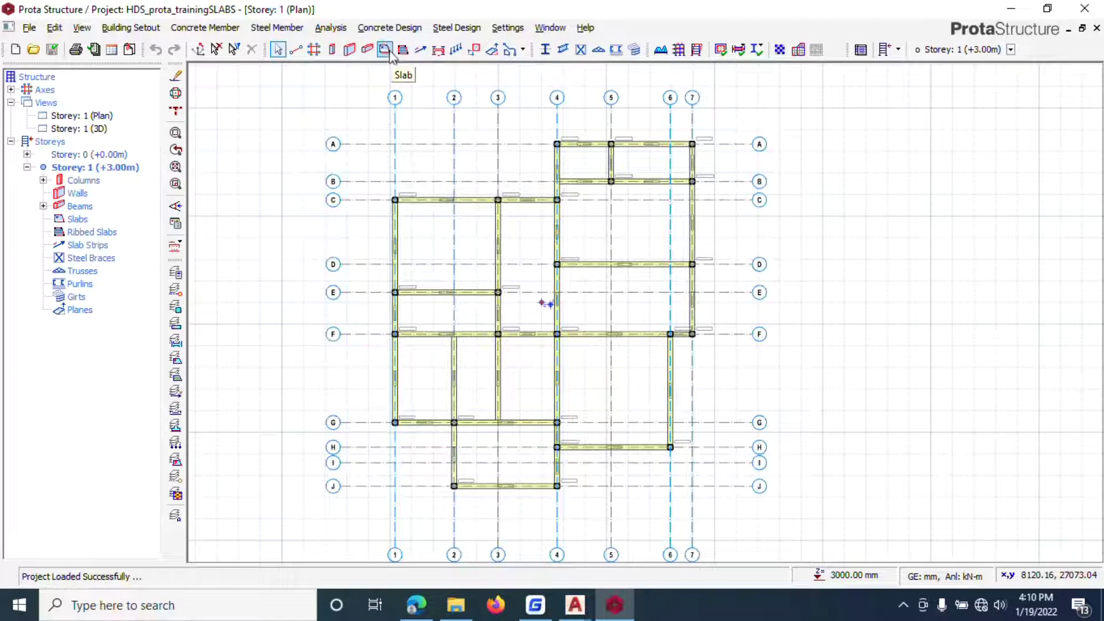
click(222, 27)
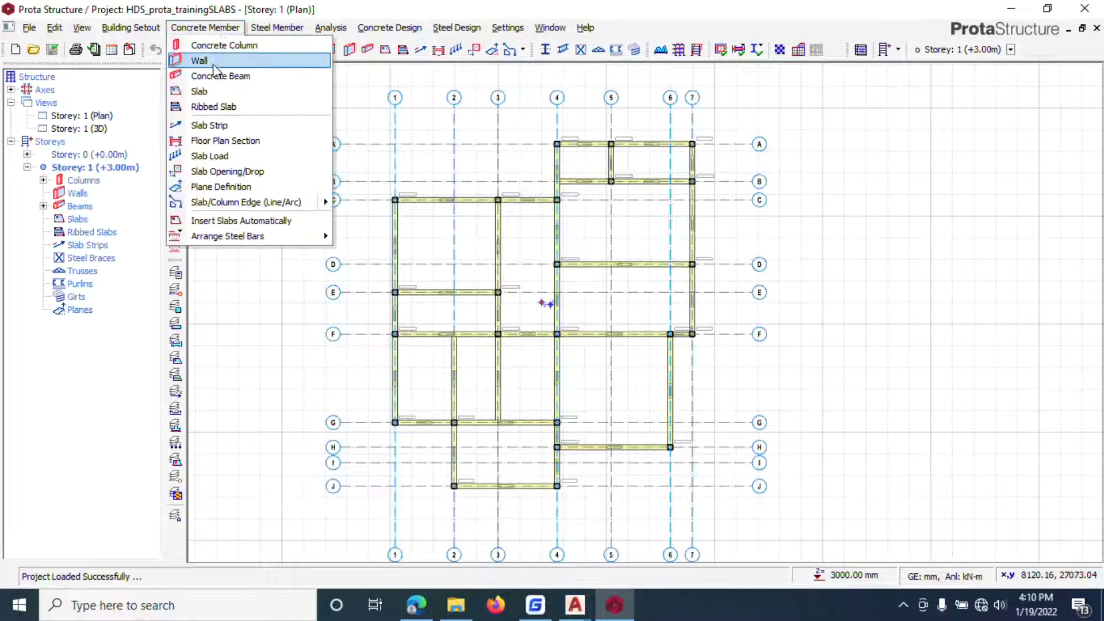
click(201, 92)
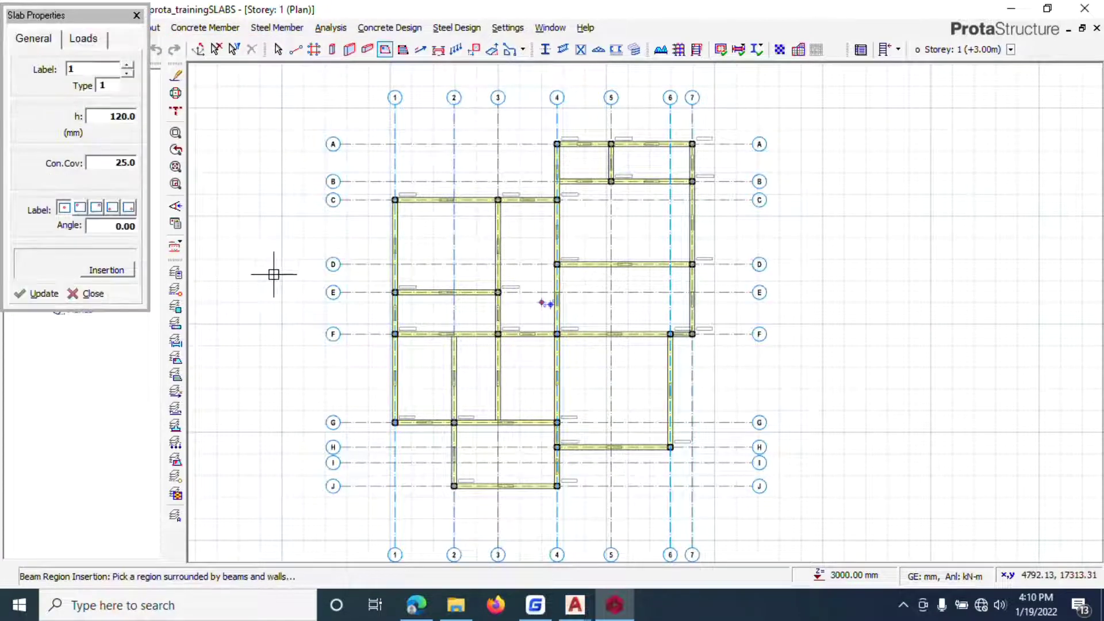
double_click(133, 116)
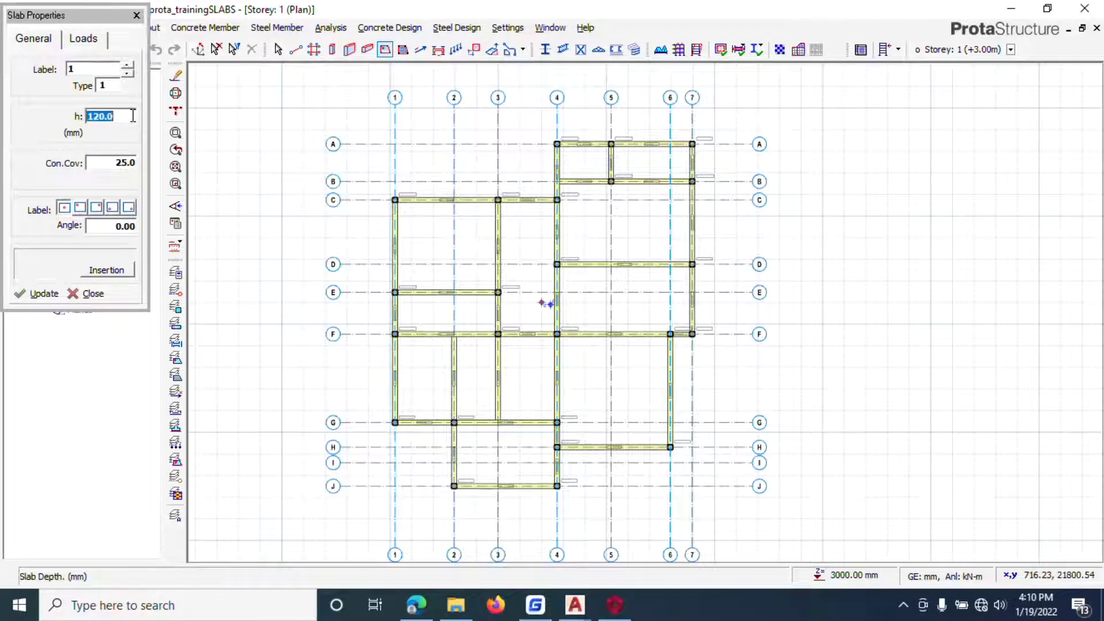
text(175)
click(84, 39)
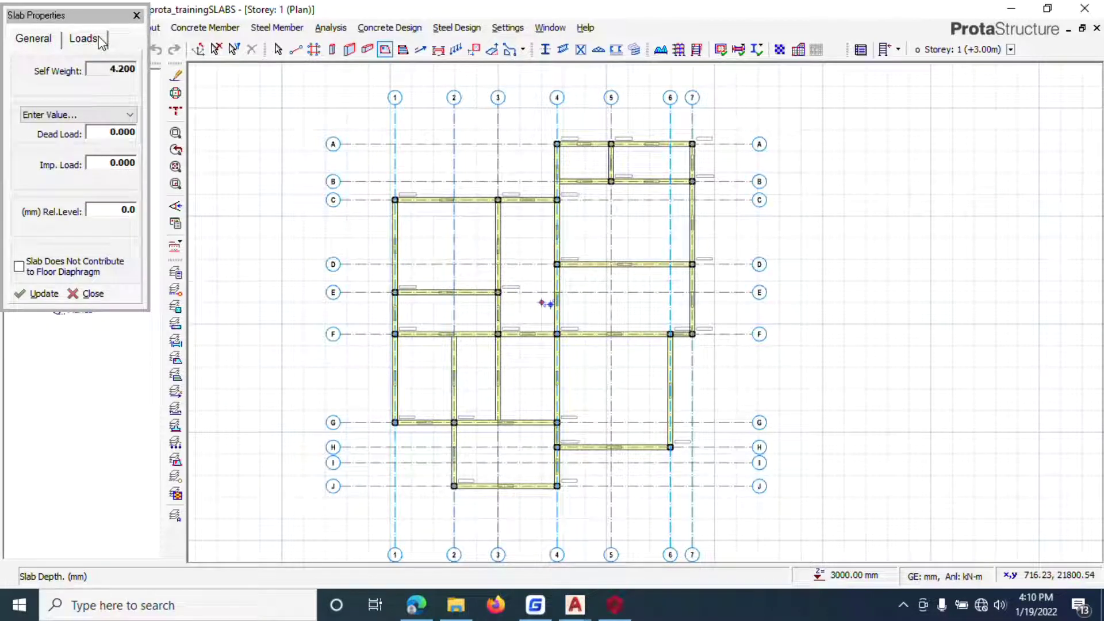
Try the Room load preset for the slab's dead load and return to manual value entry
click(107, 117)
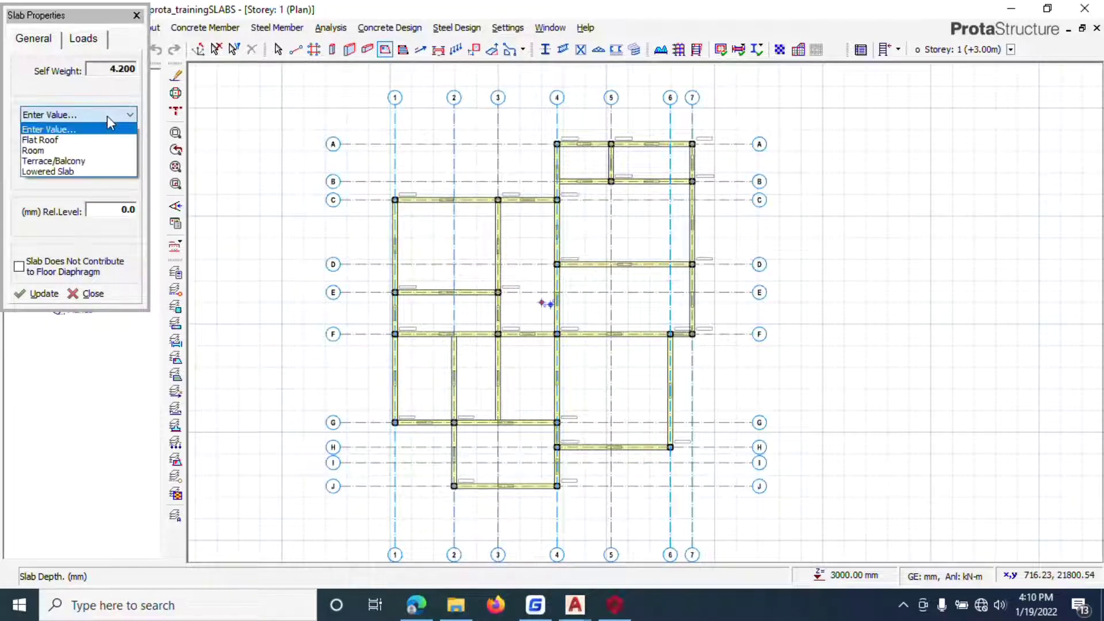
click(108, 117)
double_click(104, 132)
click(121, 117)
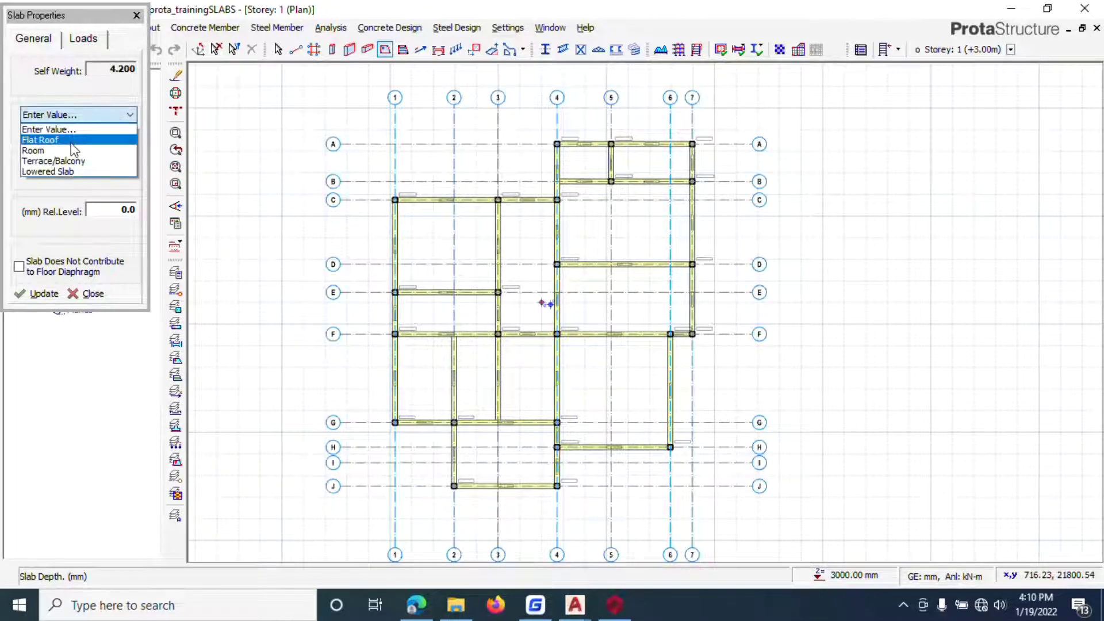
click(68, 151)
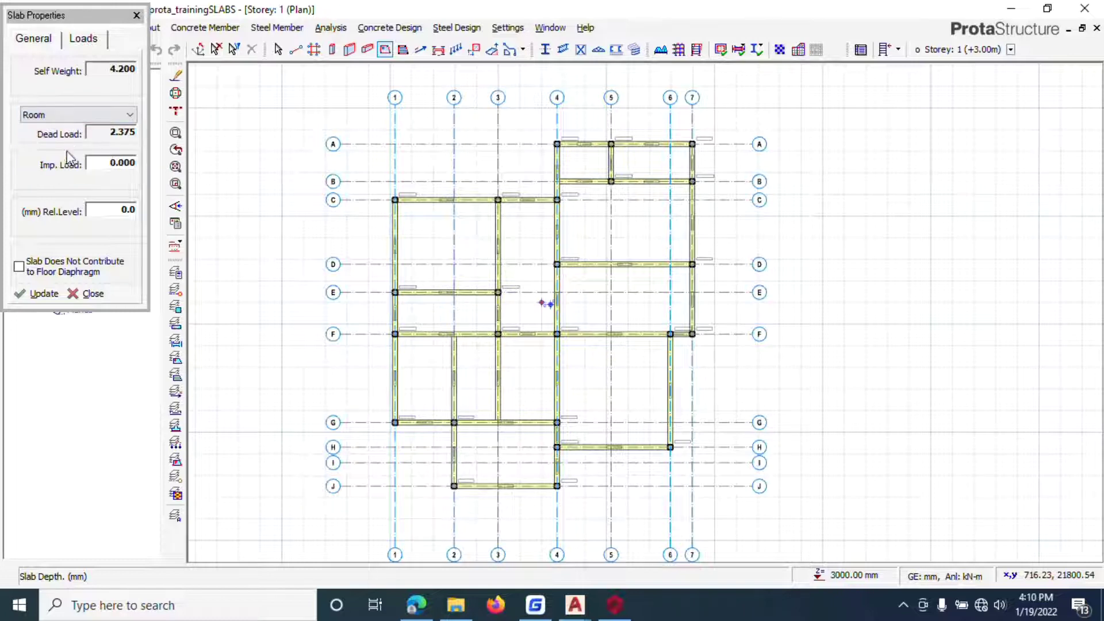
click(99, 118)
click(57, 123)
Set the slab's dead load to 2.7 kN/m2 and its imposed load to 1.5 kN/m2 for general domestic use
double_click(101, 132)
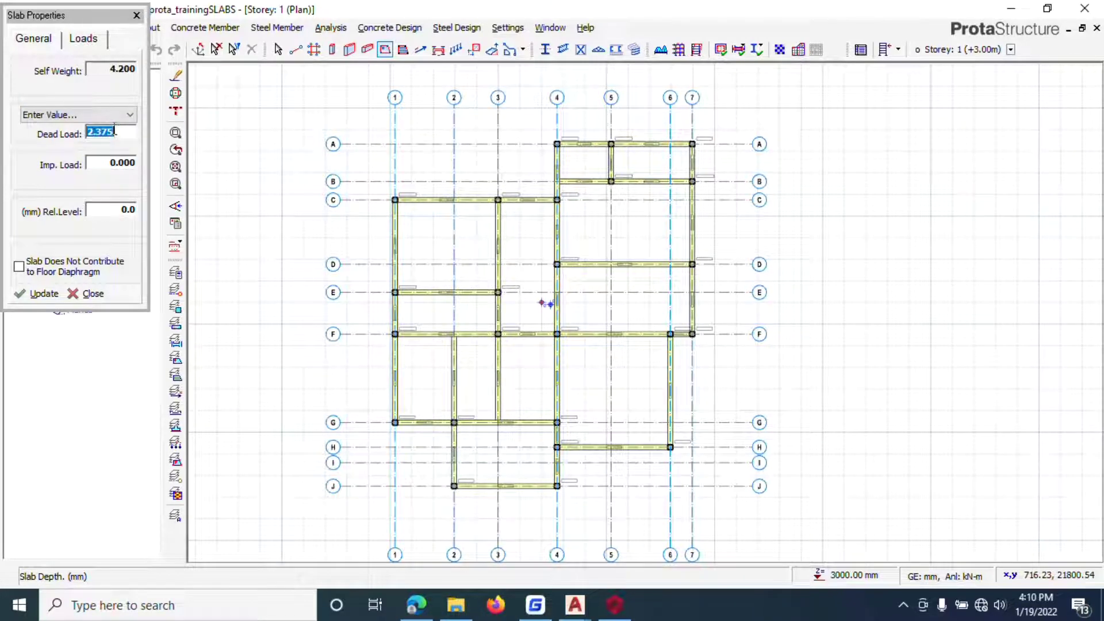
text(2)
click(113, 167)
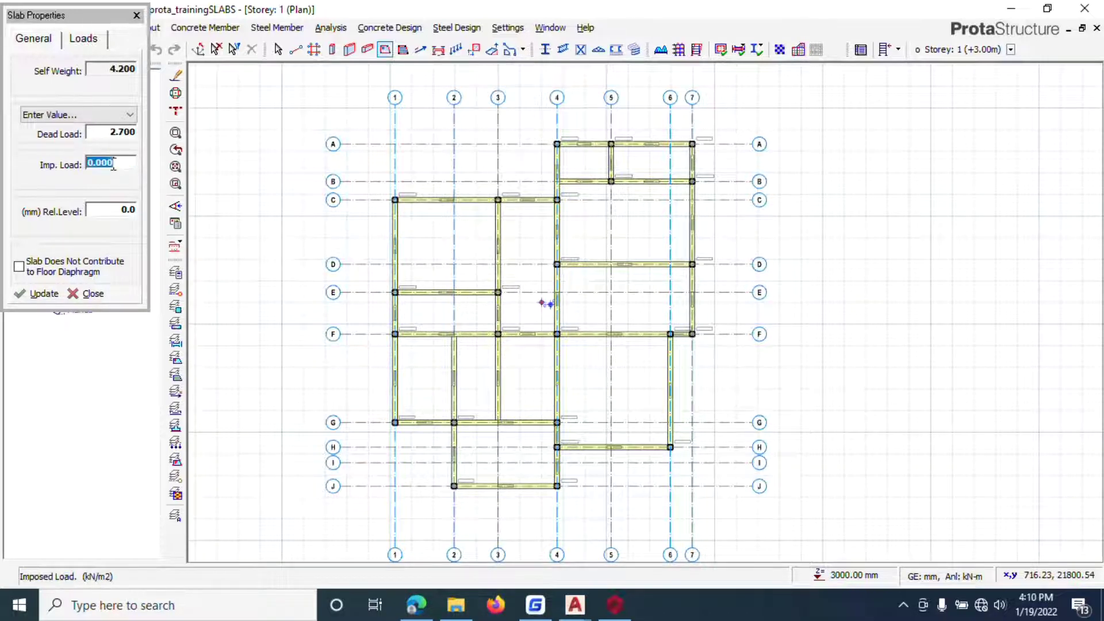
click(113, 165)
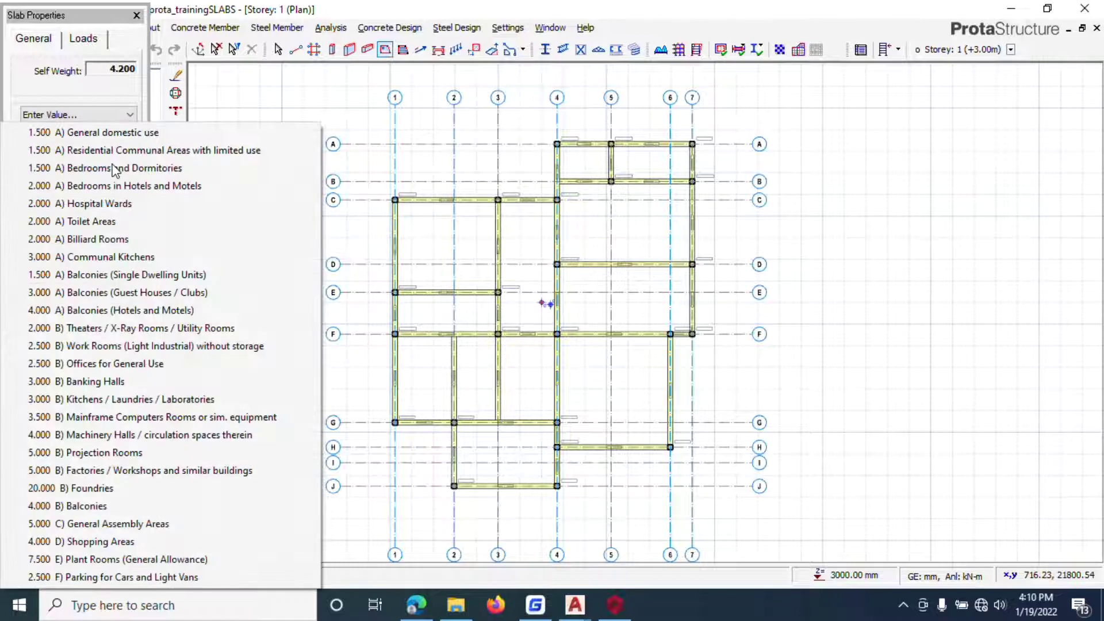
click(82, 133)
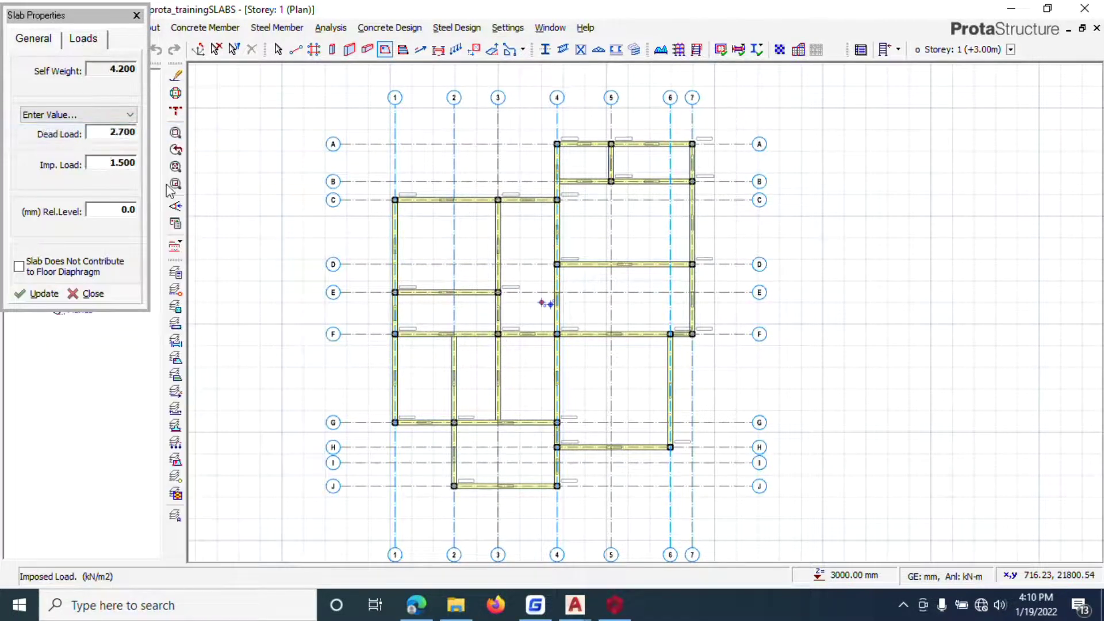
Insert slabs in bays 1–3/C–E and 3–4/C–F, and in all four bays between axes 4–7 and A–F
click(458, 230)
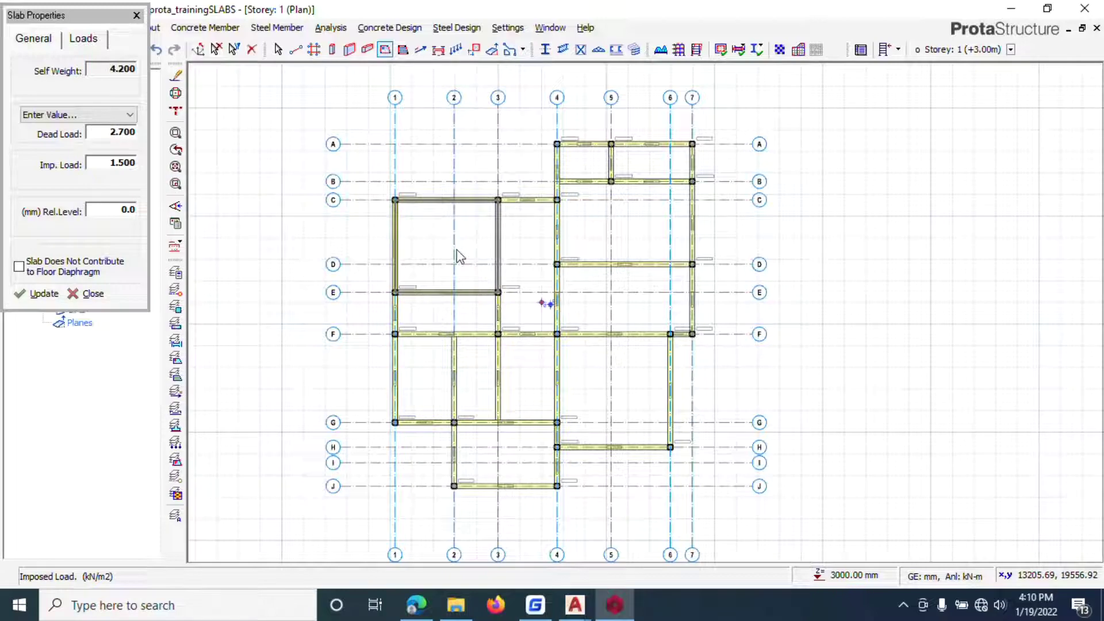
scroll(525, 282, up, 2)
click(525, 271)
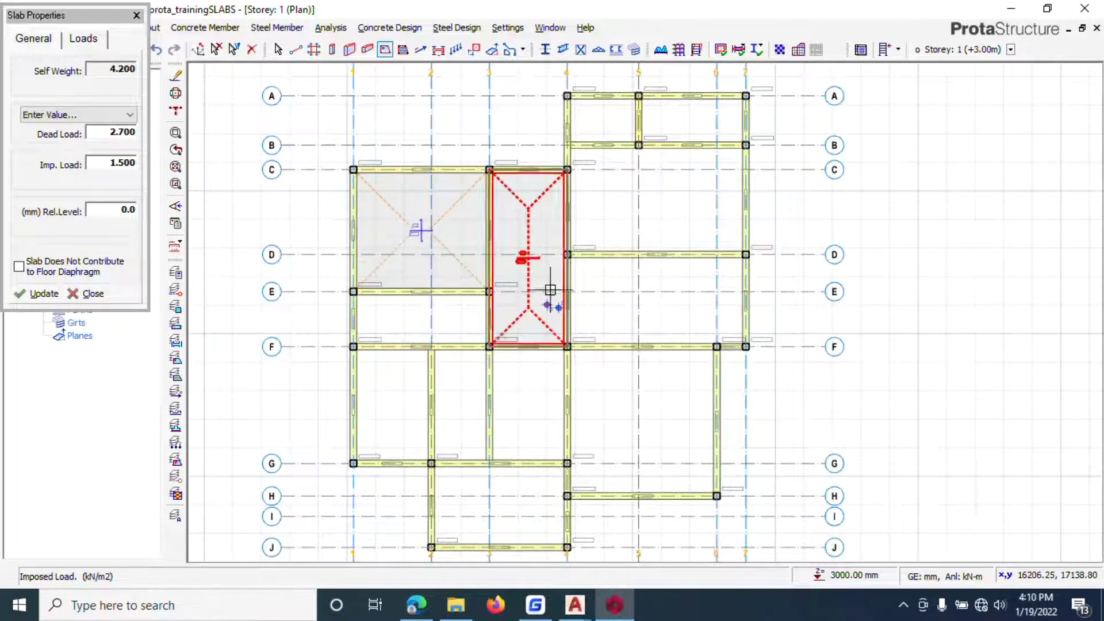
click(656, 209)
click(679, 115)
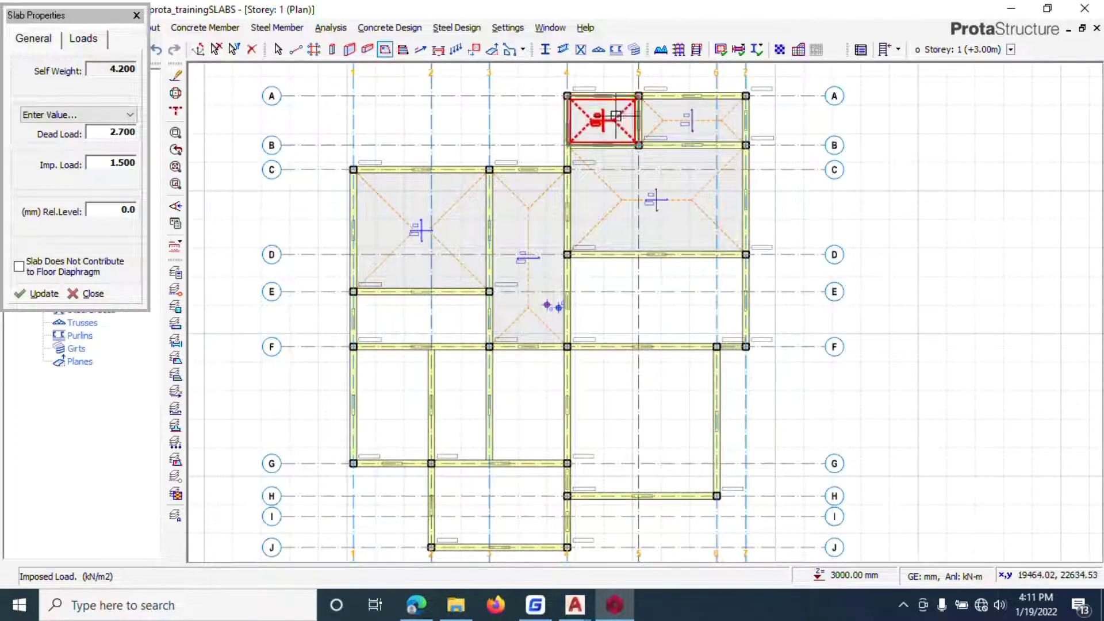
click(620, 123)
scroll(604, 178, down, 3)
click(611, 254)
Insert slabs in all five beam-enclosed bays below axis F and in bay 1–3/E–F, and end slab insertion
click(610, 310)
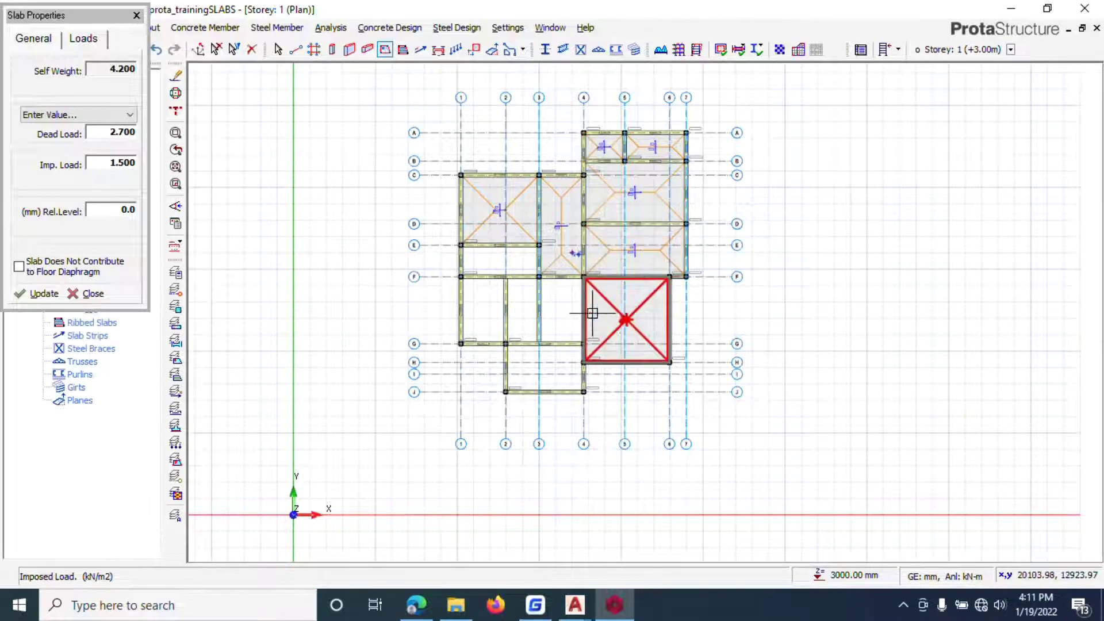
click(561, 311)
click(544, 368)
click(520, 313)
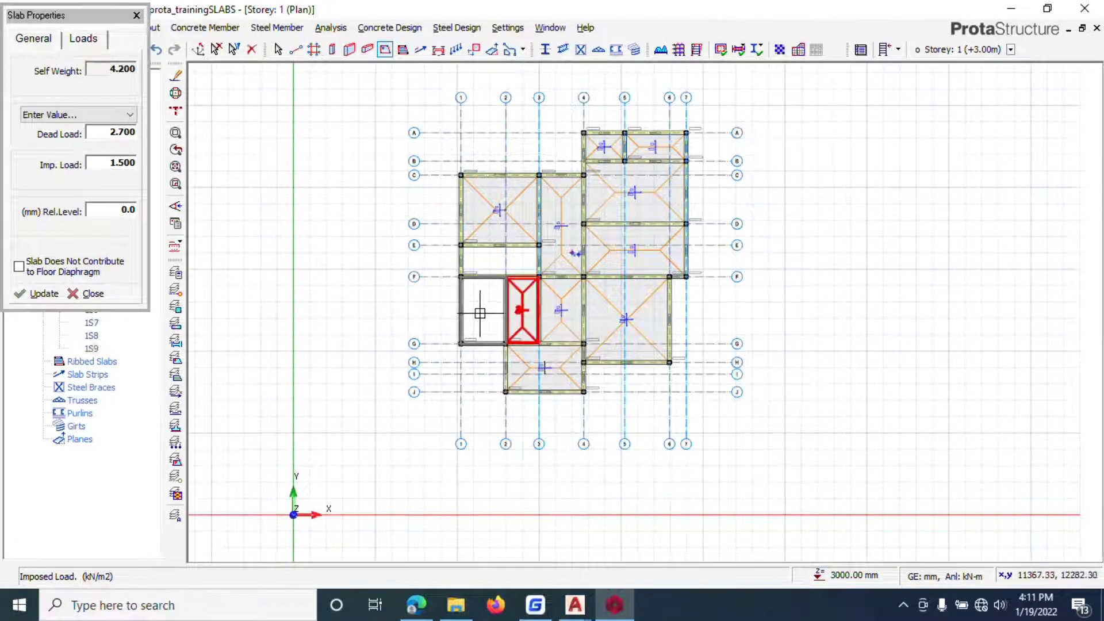
click(481, 314)
click(488, 262)
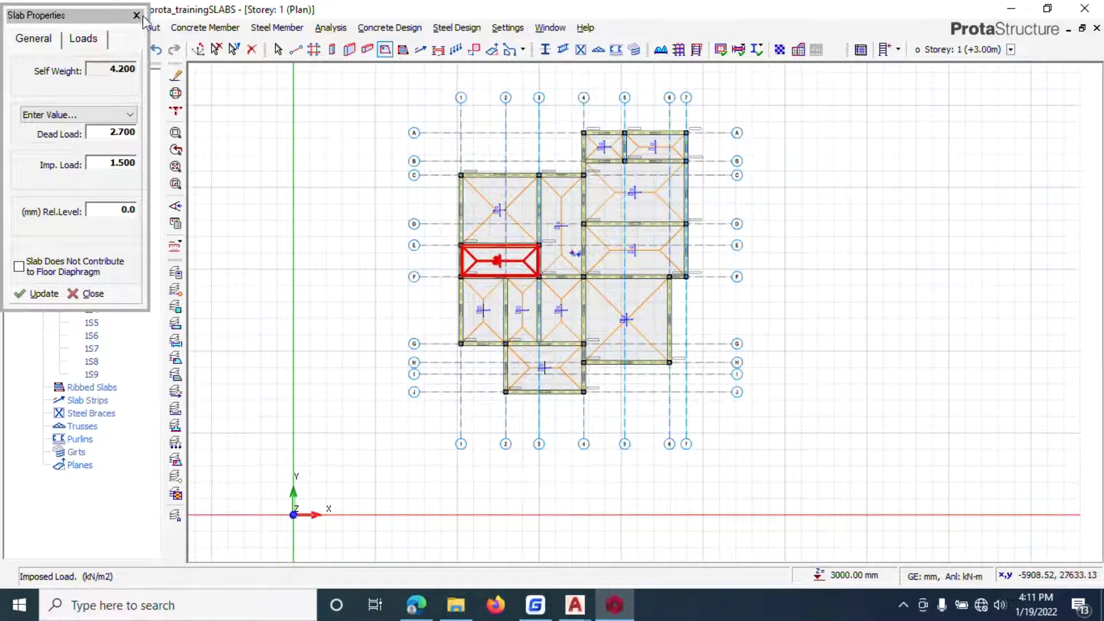
scroll(584, 357, up, 5)
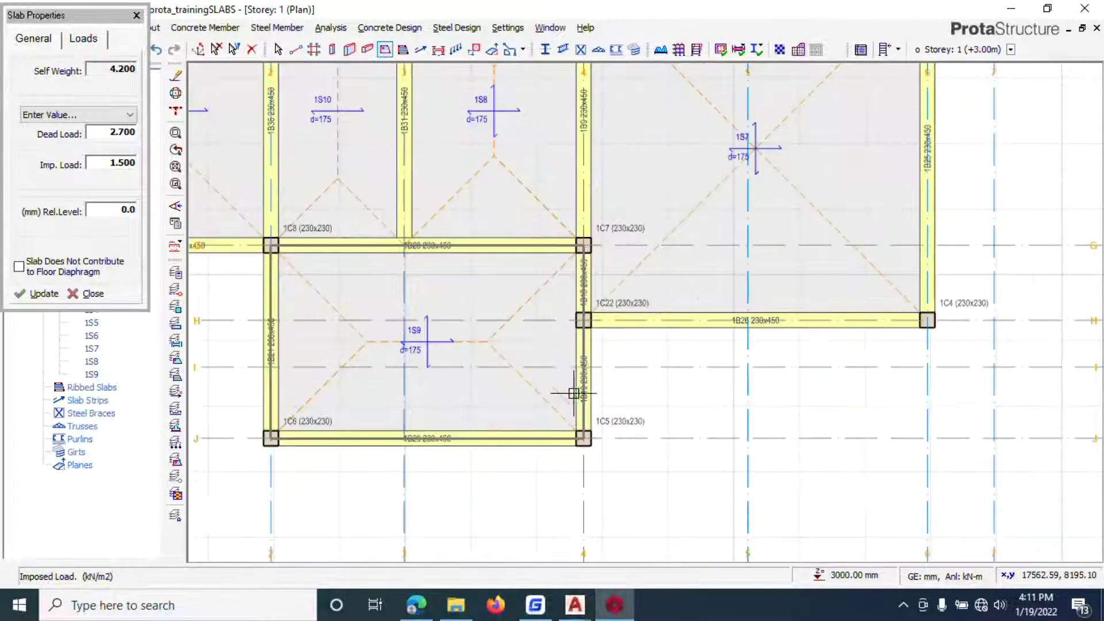
click(137, 15)
Delete the slab in the projecting bay between axes 2–4 and G–J
click(490, 336)
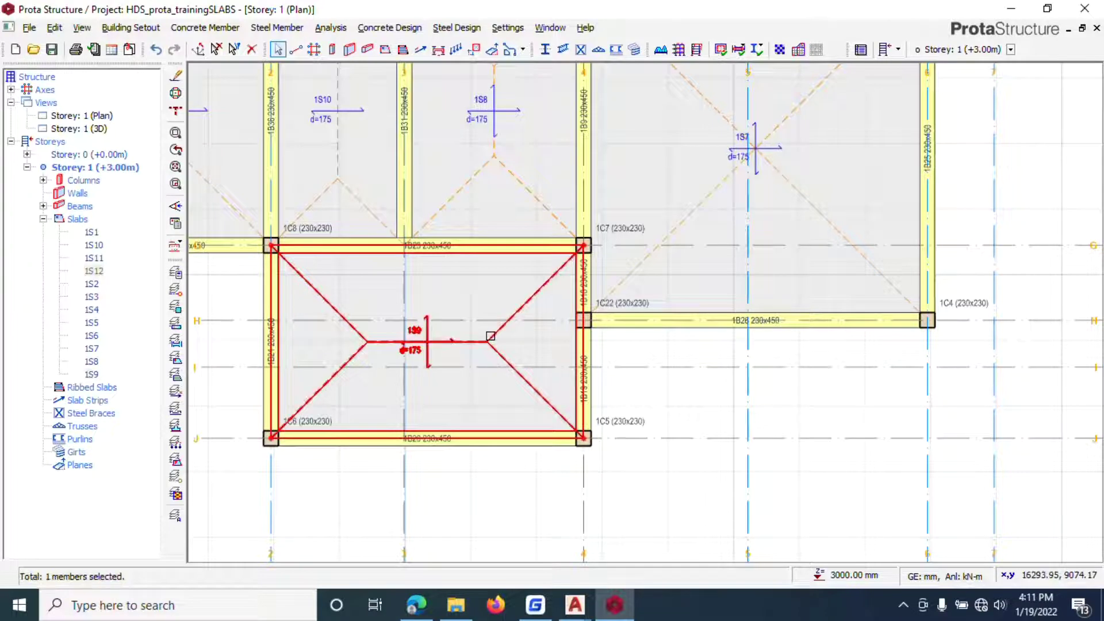
key(Delete)
scroll(555, 387, down, 3)
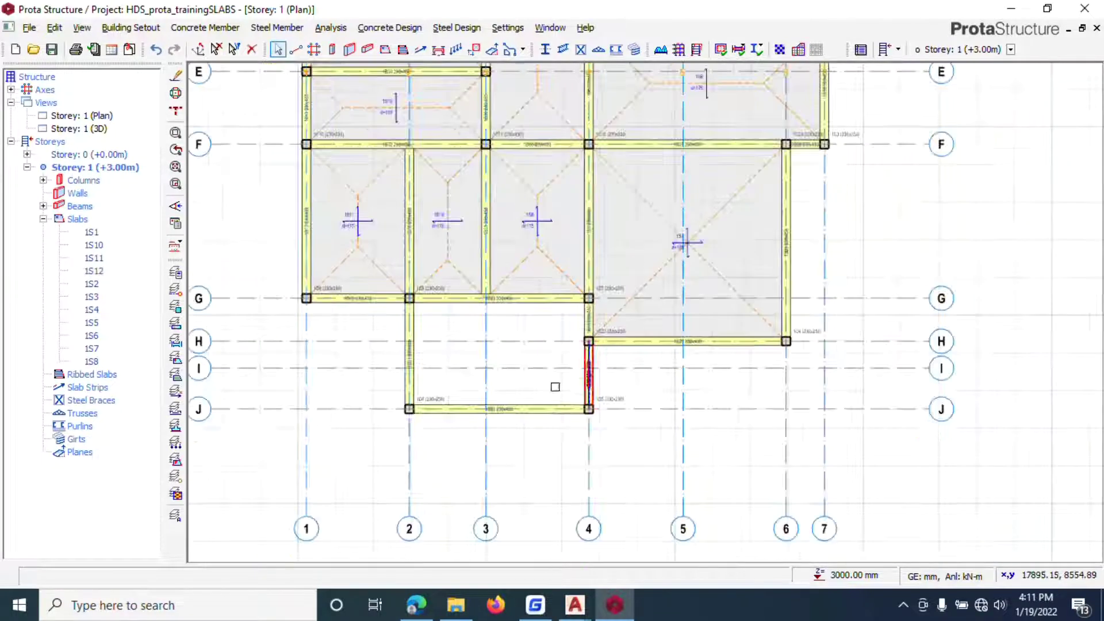
Turn off the display of the training project.dxf reference drawing and close its settings
click(29, 27)
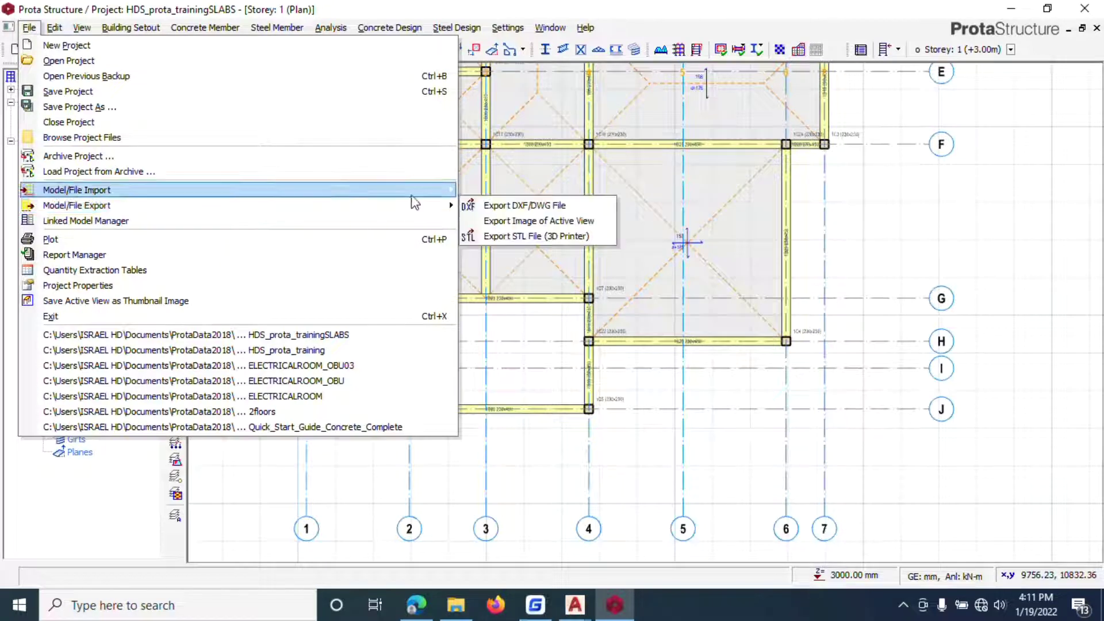
mouse_move(427, 189)
click(537, 205)
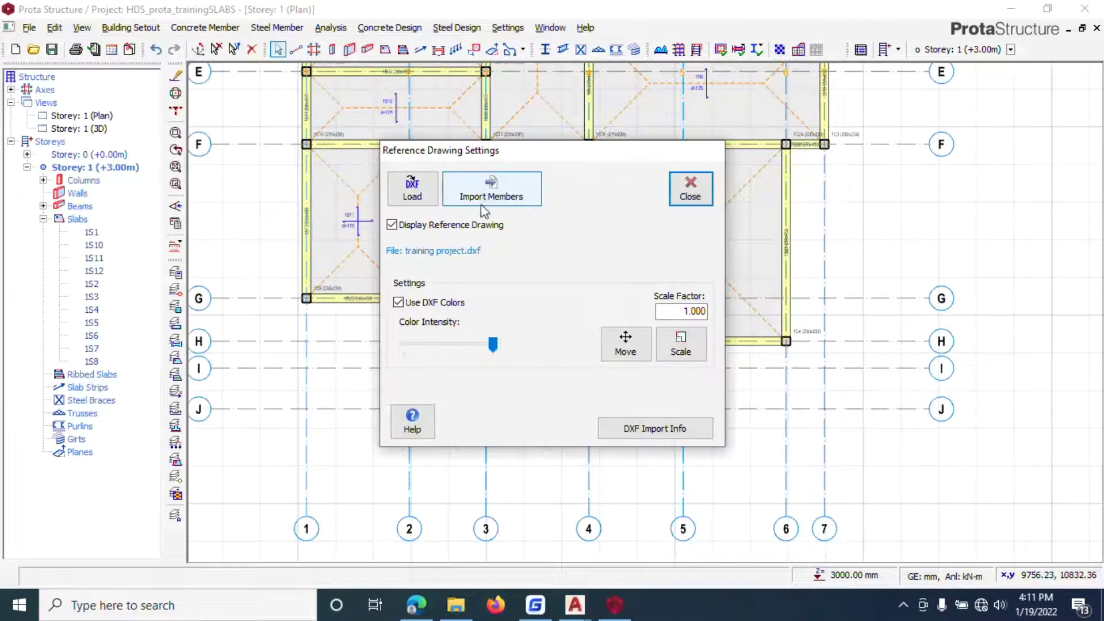
click(432, 229)
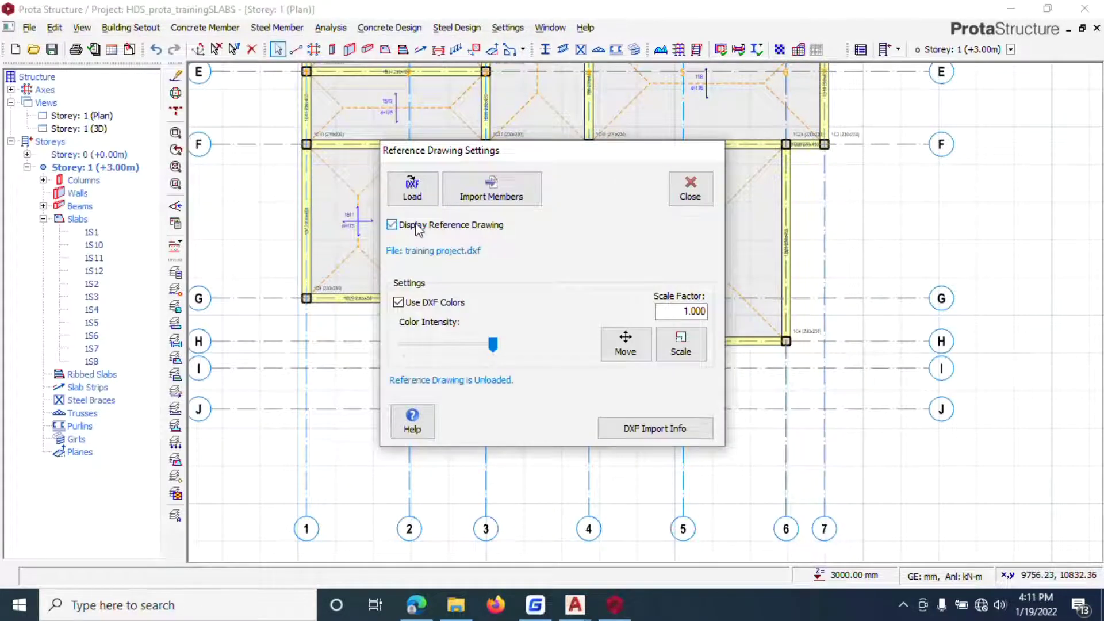
mouse_move(450, 151)
mouse_down()
mouse_move(785, 234)
mouse_move(563, 168)
mouse_up()
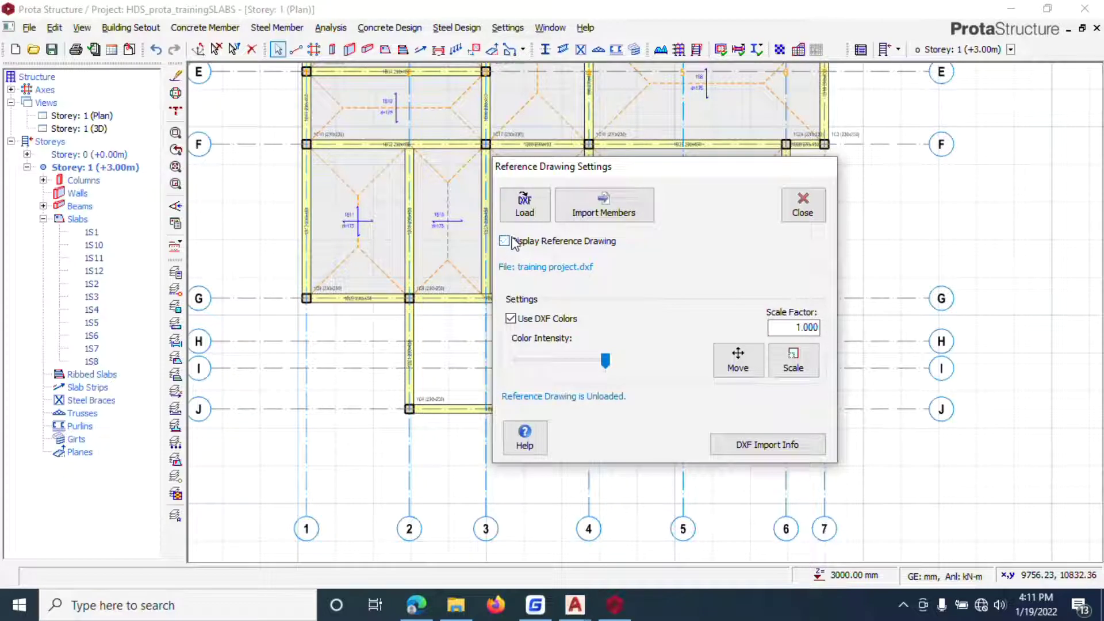
click(804, 205)
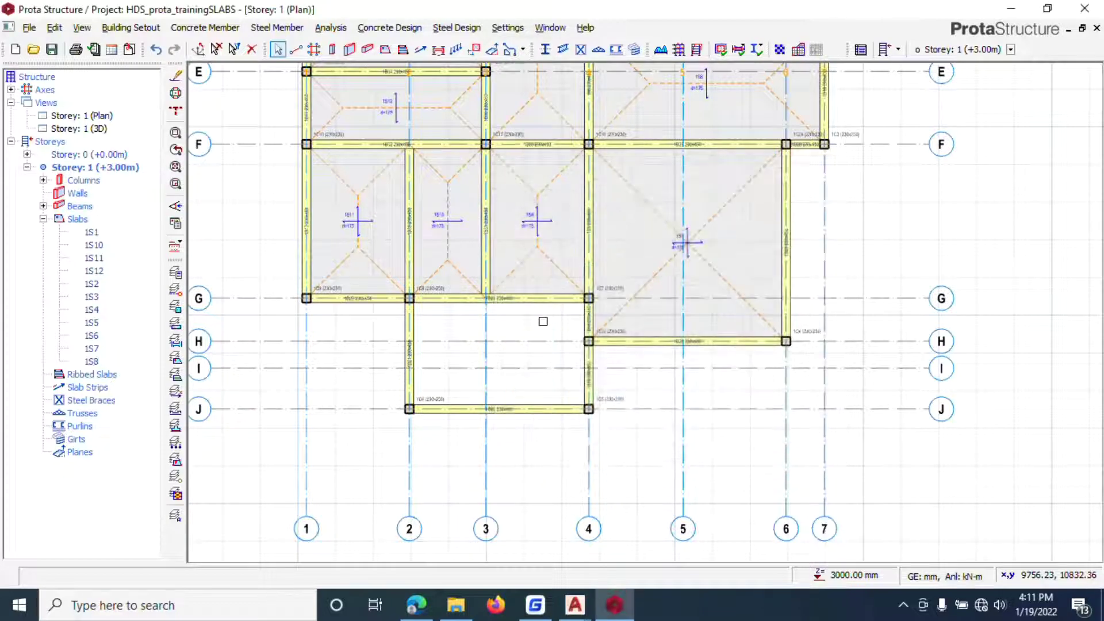
Switch to the all.dwg floor plans in AutoCAD and examine the extent of the front balcony below the private living room
scroll(542, 334, down, 3)
scroll(511, 388, up, 5)
mouse_move(511, 387)
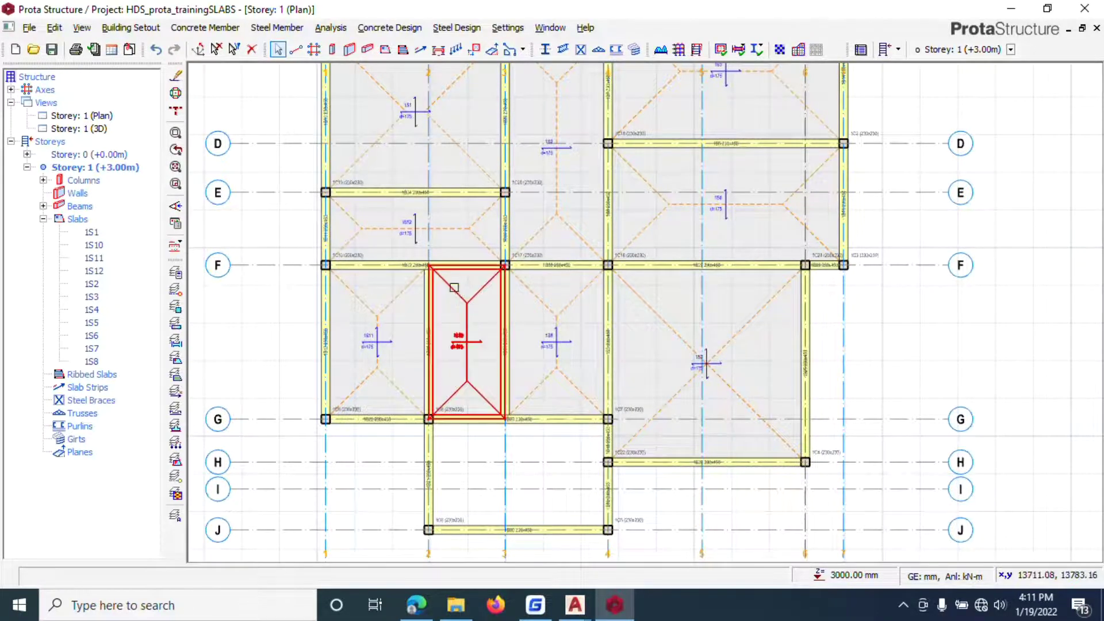
scroll(501, 442, up, 3)
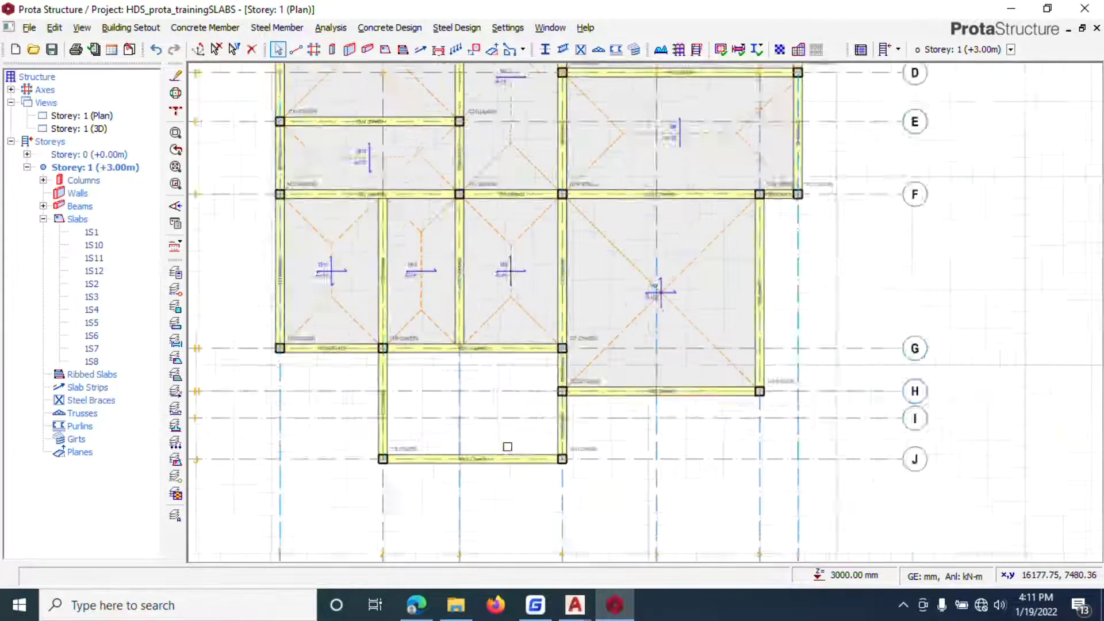
mouse_move(575, 603)
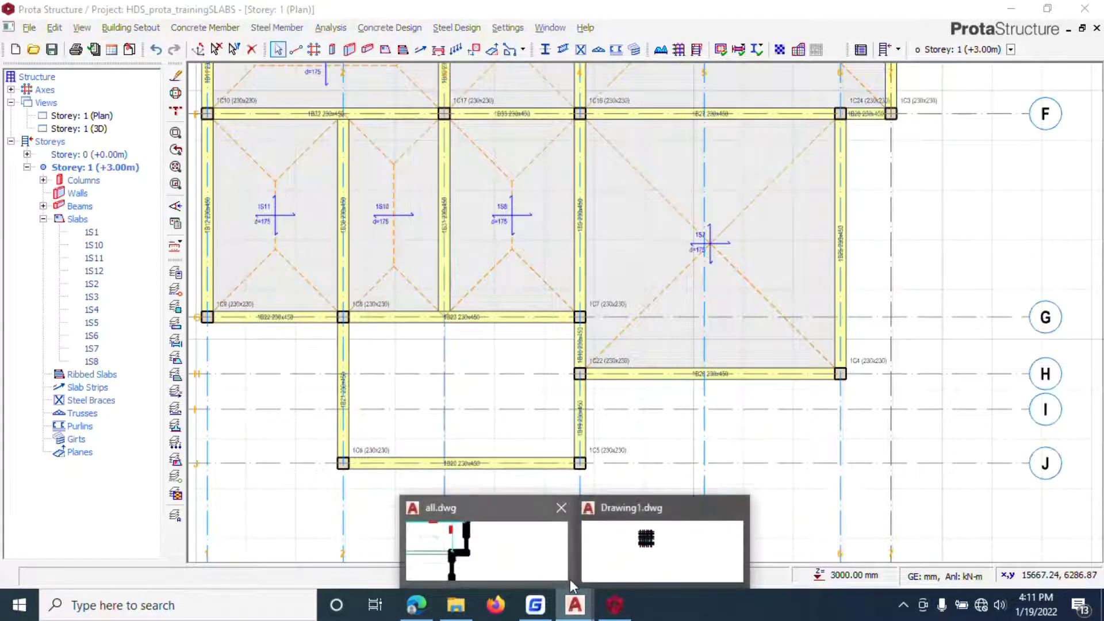
click(532, 549)
scroll(513, 303, down, 5)
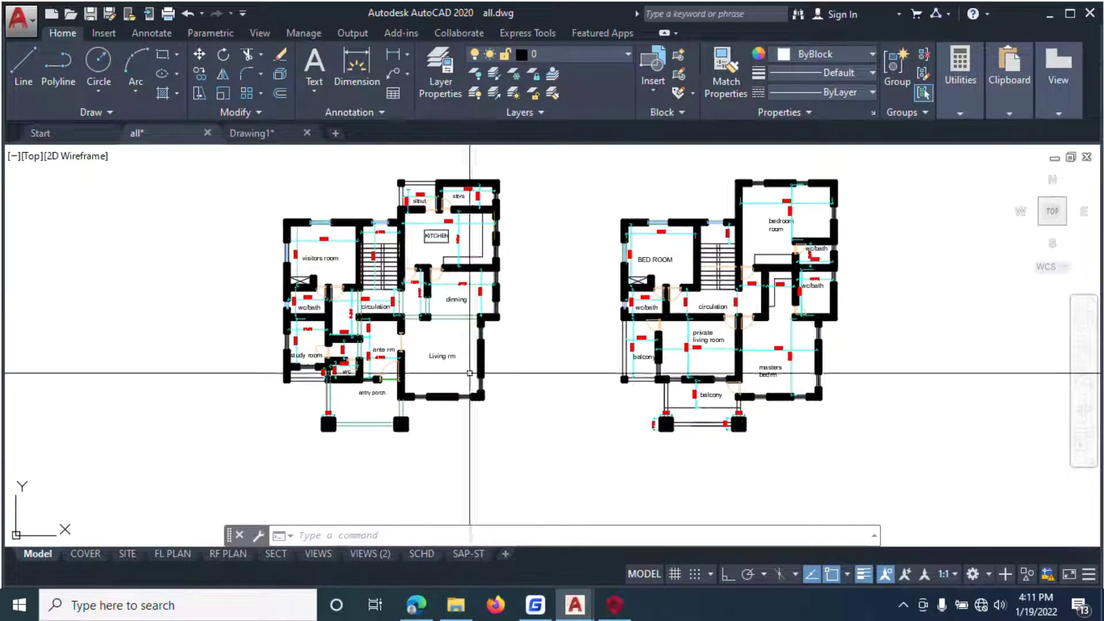
scroll(774, 431, up, 4)
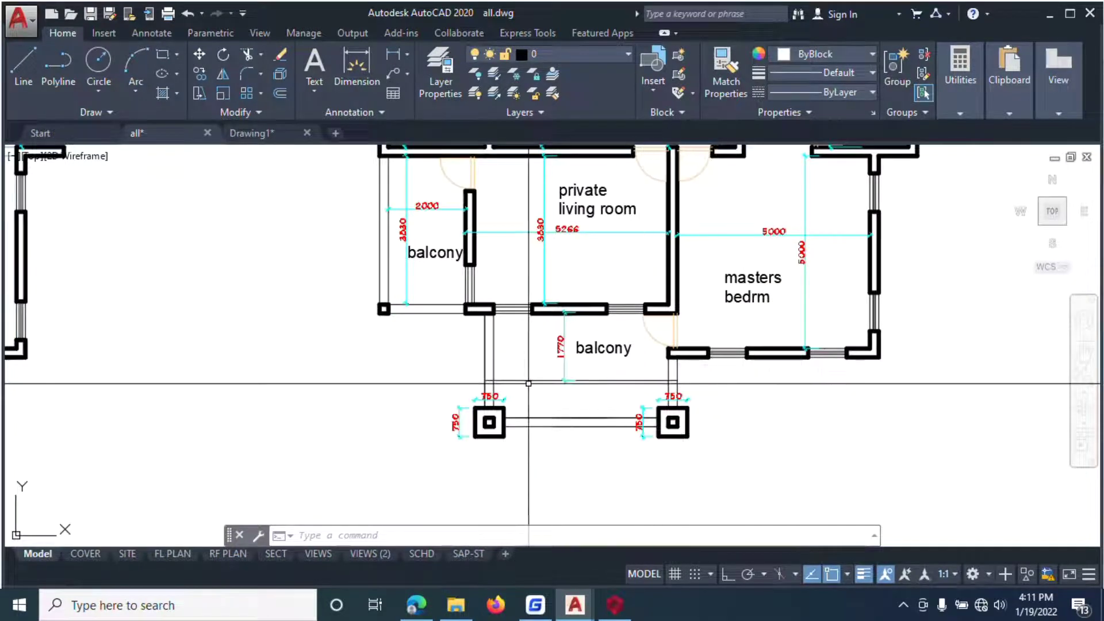
Switch to ProtaStructure and insert a 230x450 mm beam along axis I between the beams on axes 2 and 4
click(615, 604)
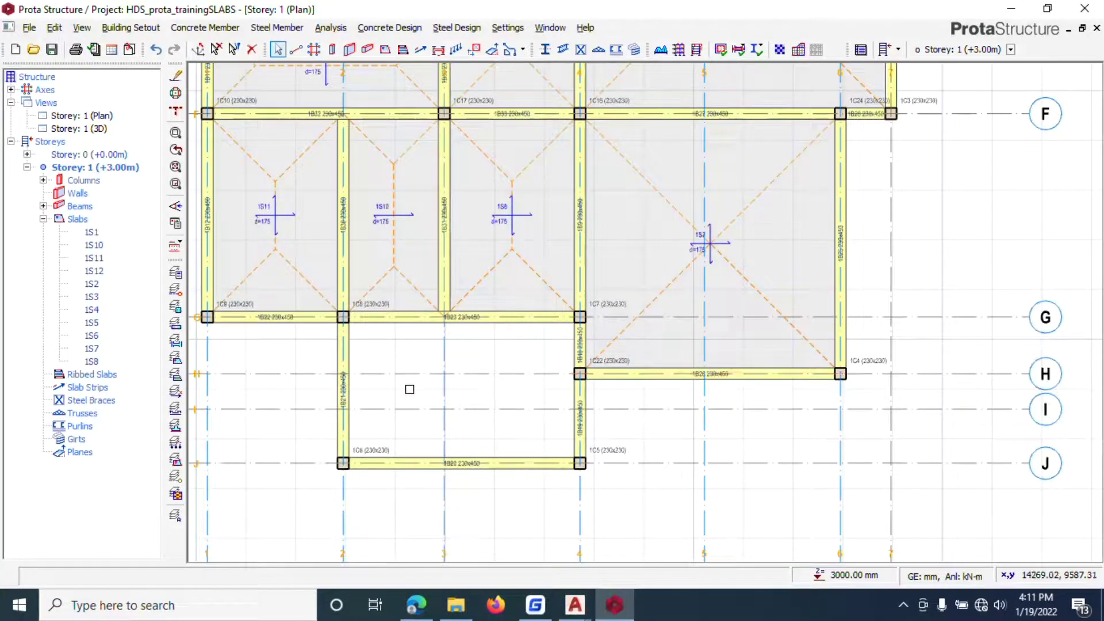
click(349, 352)
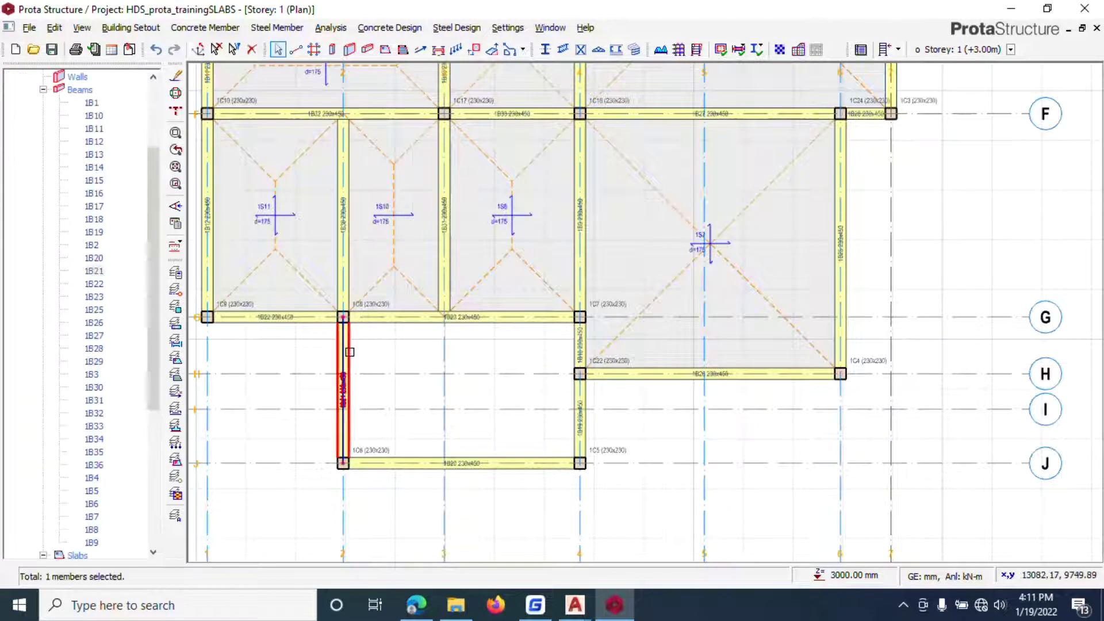
right_click(348, 352)
click(429, 10)
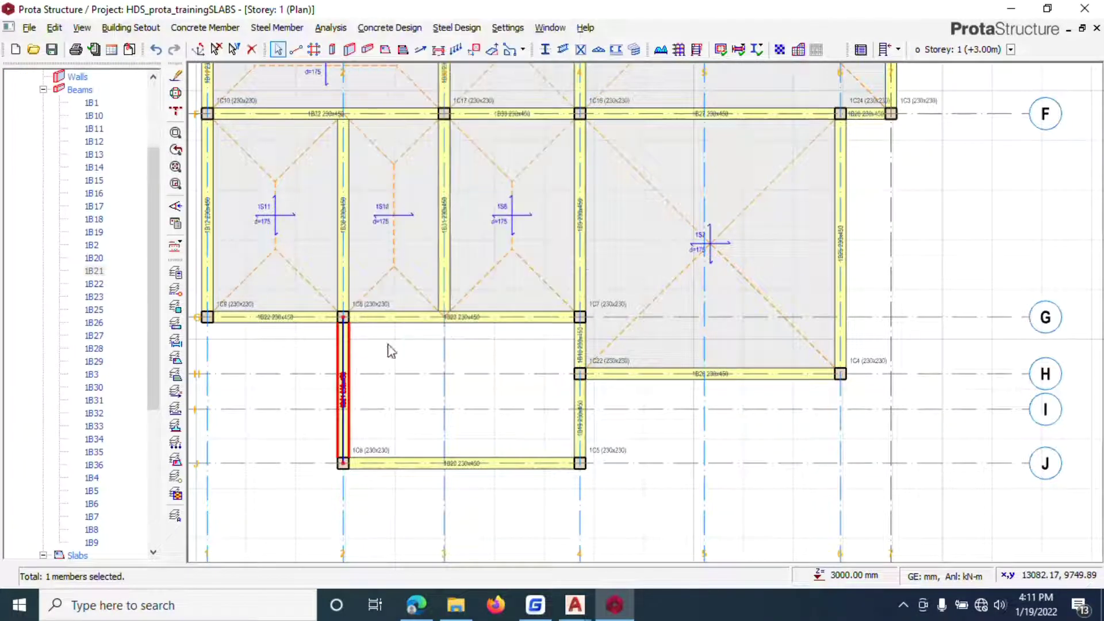
click(344, 409)
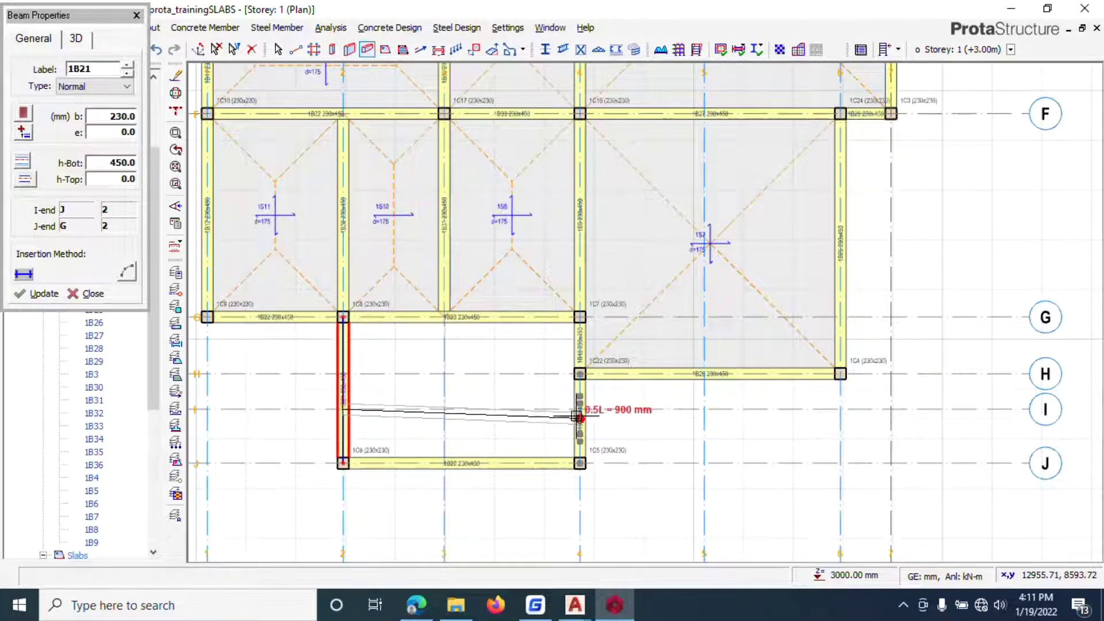
click(579, 409)
key(Escape)
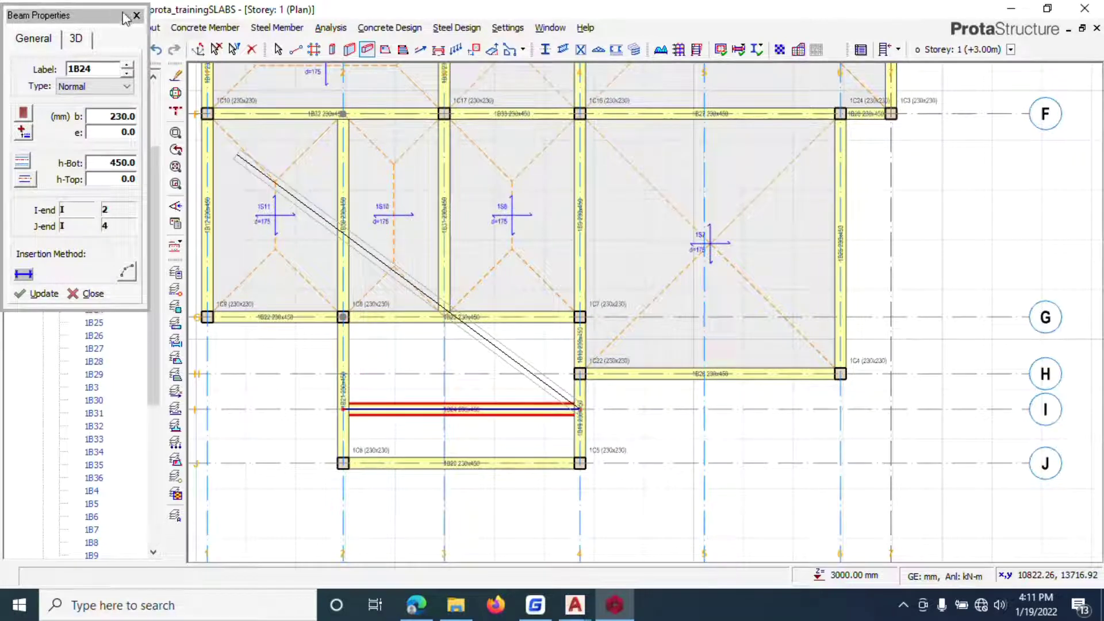
click(137, 15)
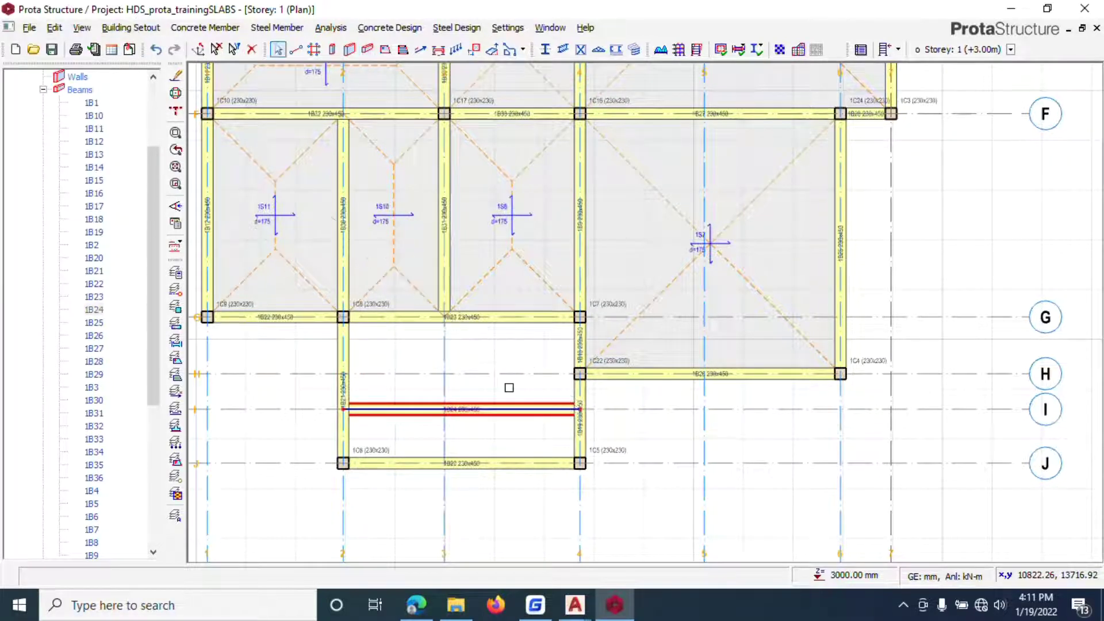
Insert a 175 mm thick slab in the balcony bay between axes 2–4 and G–I, and end slab insertion
click(472, 164)
right_click(505, 174)
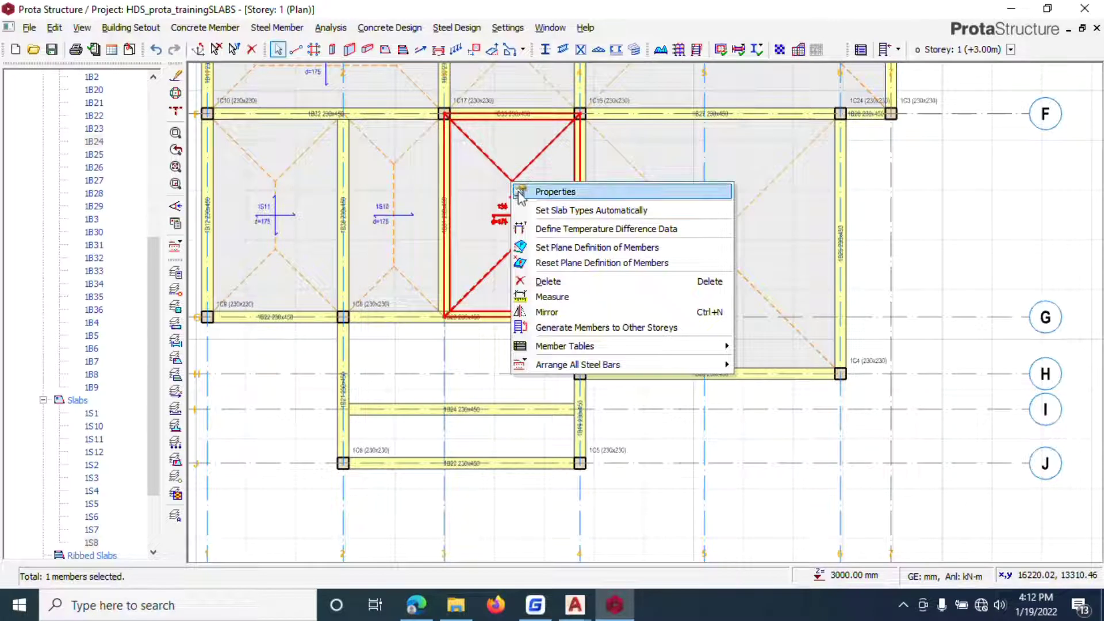
click(512, 185)
click(459, 345)
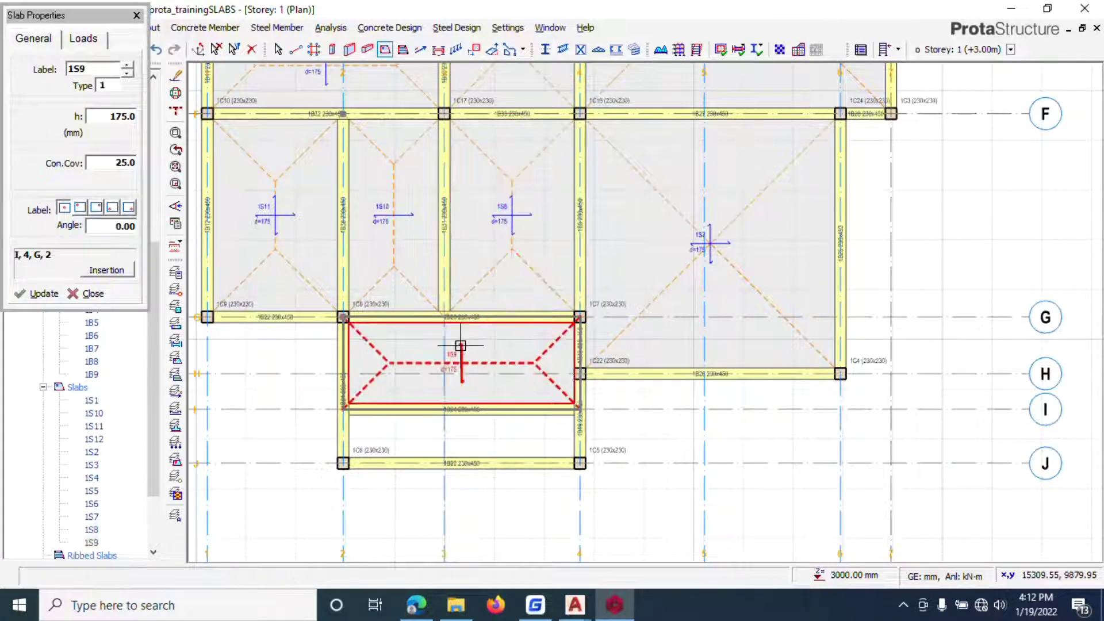
click(136, 19)
Examine the beams and slabs of storey 1 in the 3D view, and return to the plan view
scroll(475, 414, down, 3)
scroll(463, 253, up, 2)
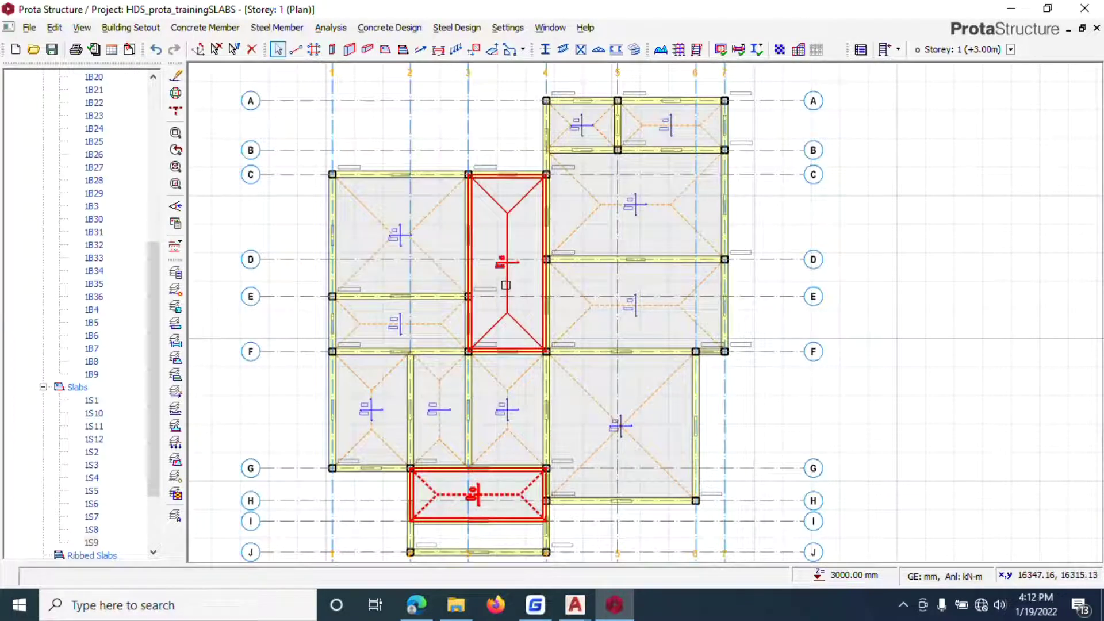
mouse_move(505, 274)
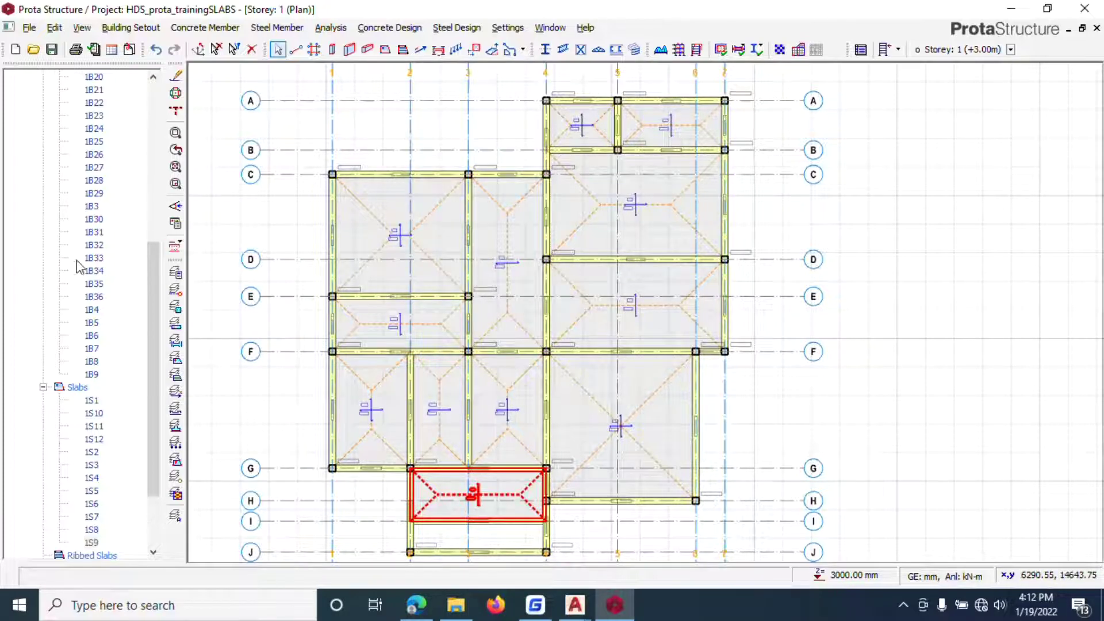
scroll(87, 256, up, 8)
double_click(79, 128)
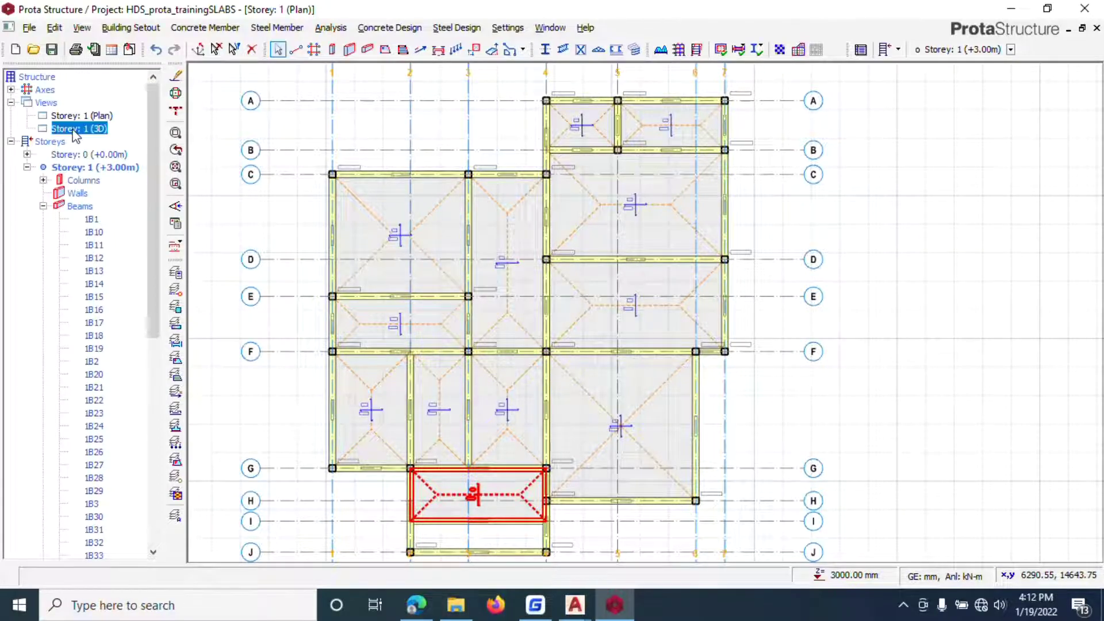
middle_drag(480, 394, 645, 312)
scroll(687, 313, up, 5)
middle_drag(511, 309, 403, 310)
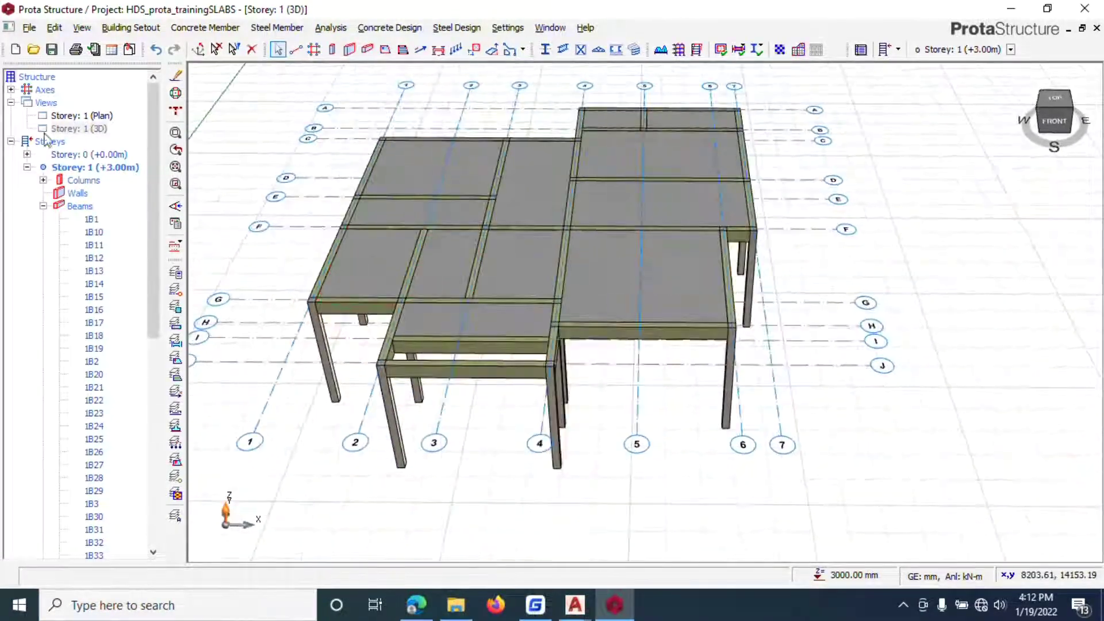
double_click(68, 117)
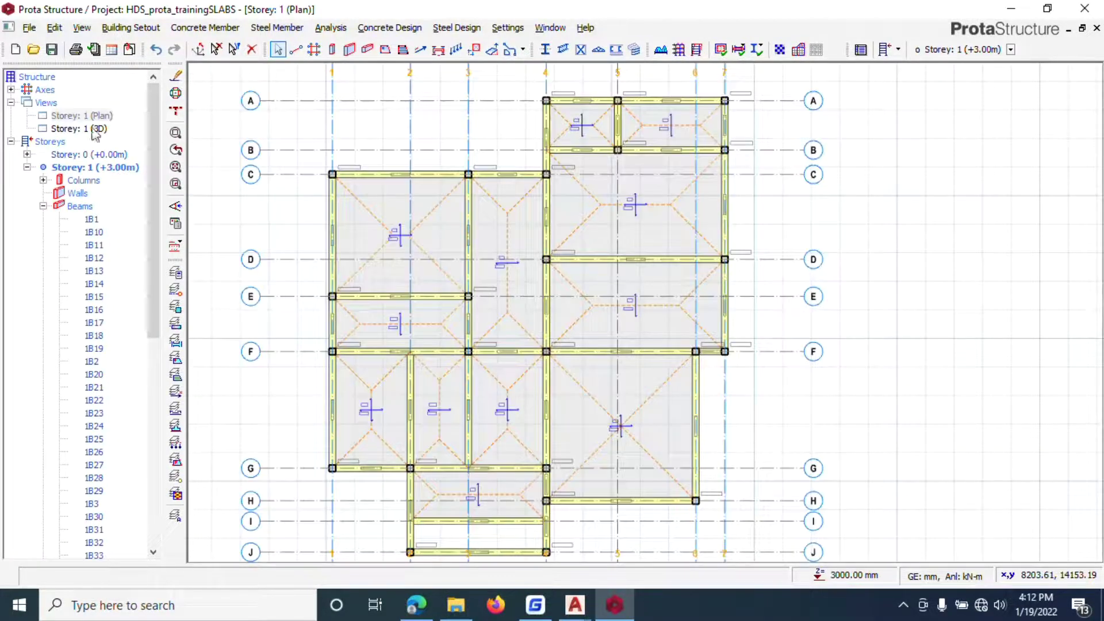
Open the wall load profile of the beam on axis 1 between axes C and E and choose the External Wall type
middle_drag(574, 246, 599, 166)
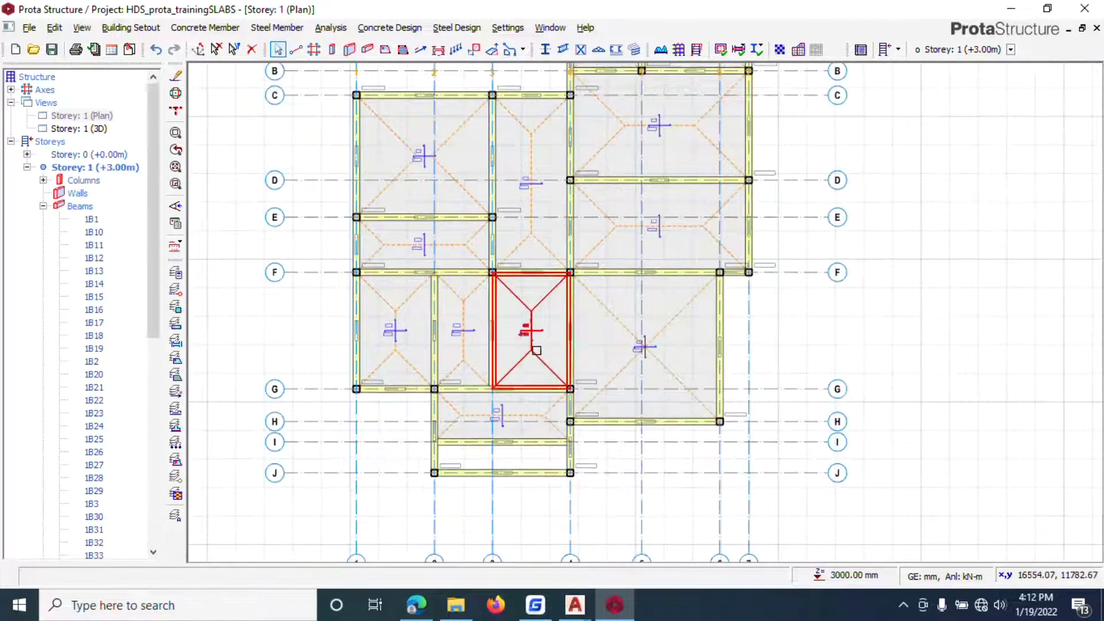
mouse_move(535, 349)
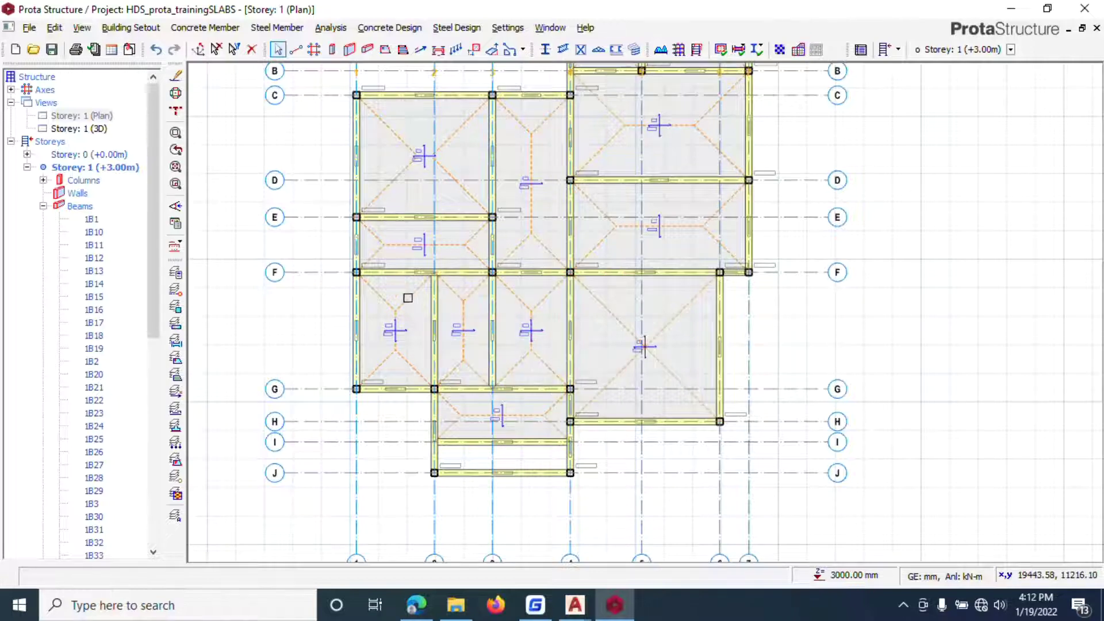
scroll(376, 129, up, 2)
scroll(348, 190, up, 1)
scroll(350, 201, down, 2)
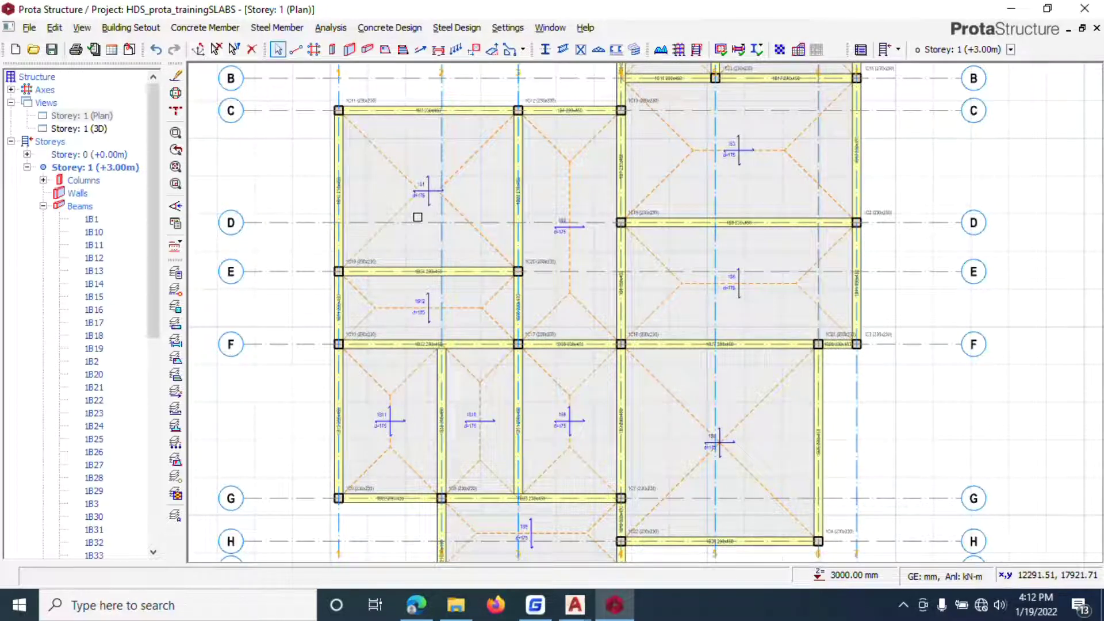
click(339, 178)
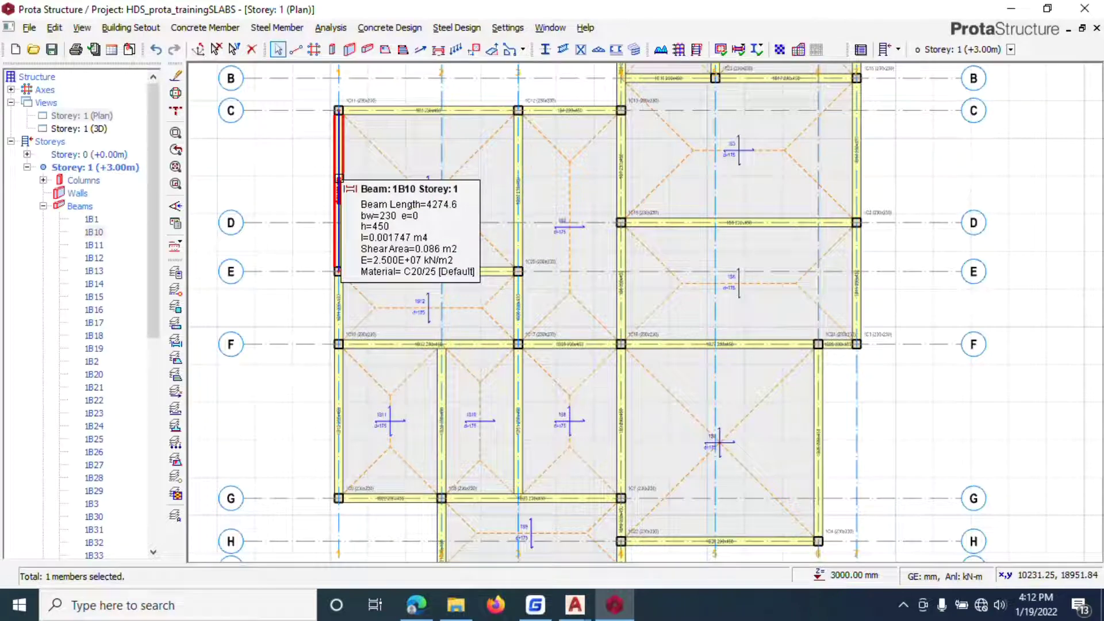
right_click(342, 178)
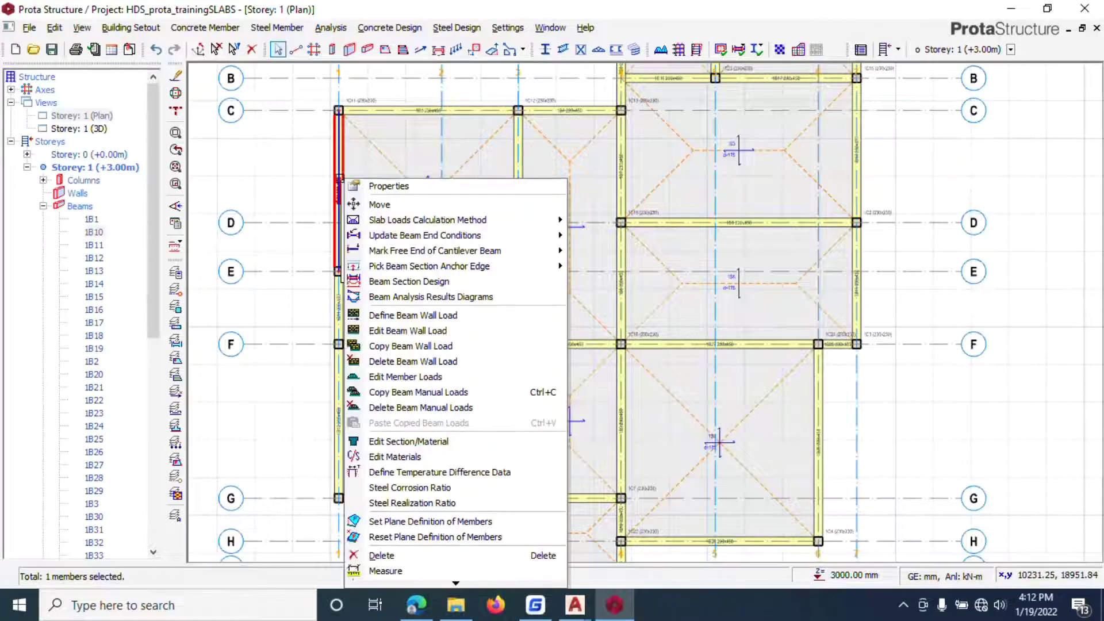
click(426, 333)
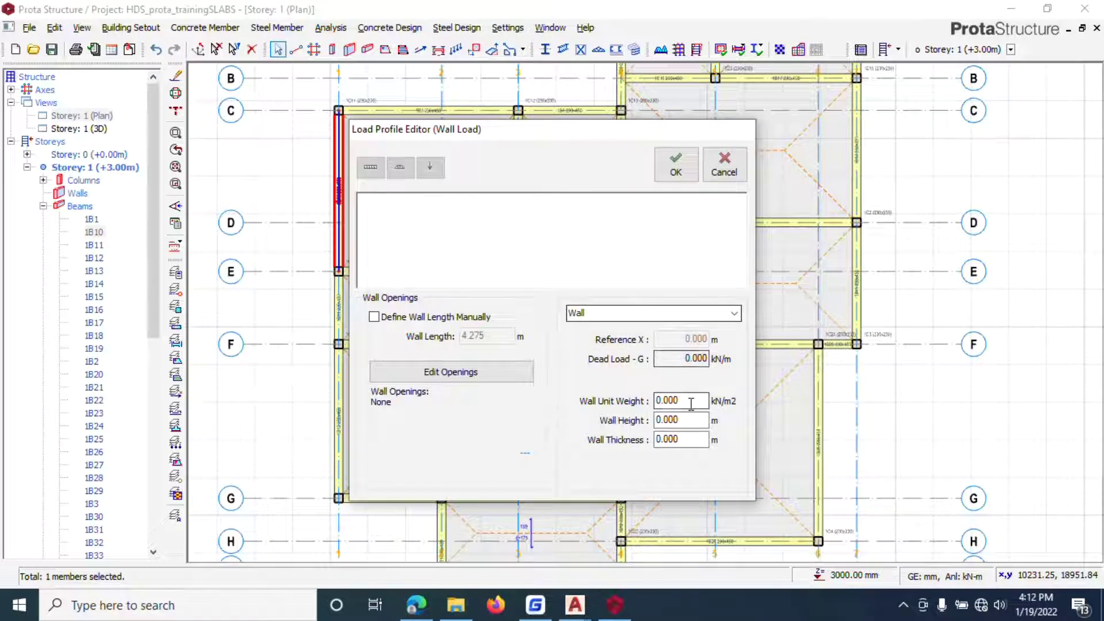
double_click(688, 402)
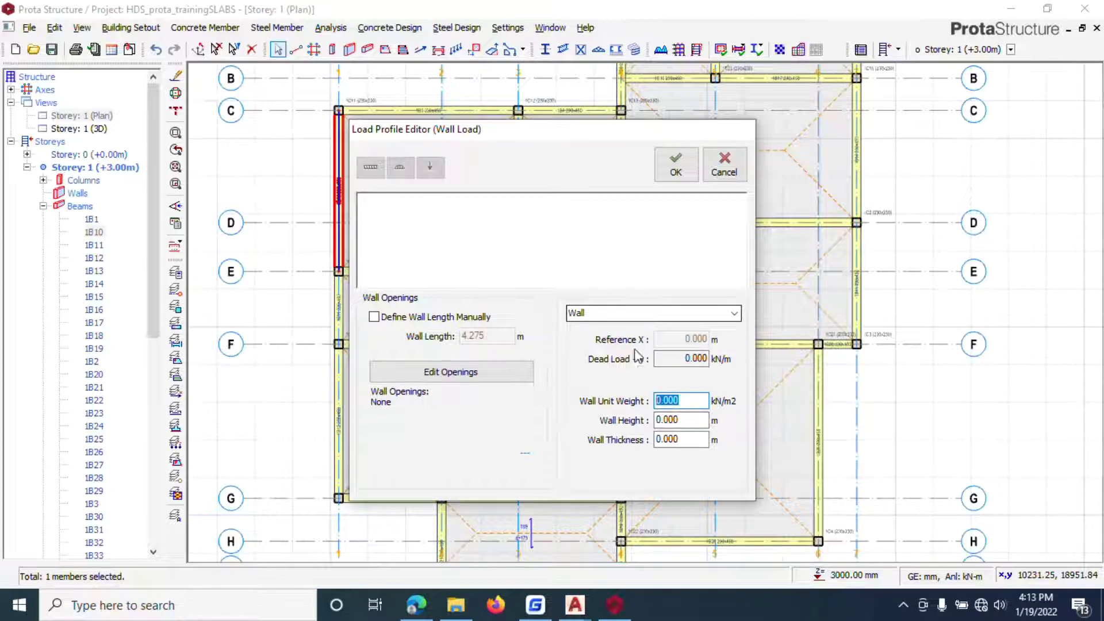
click(734, 313)
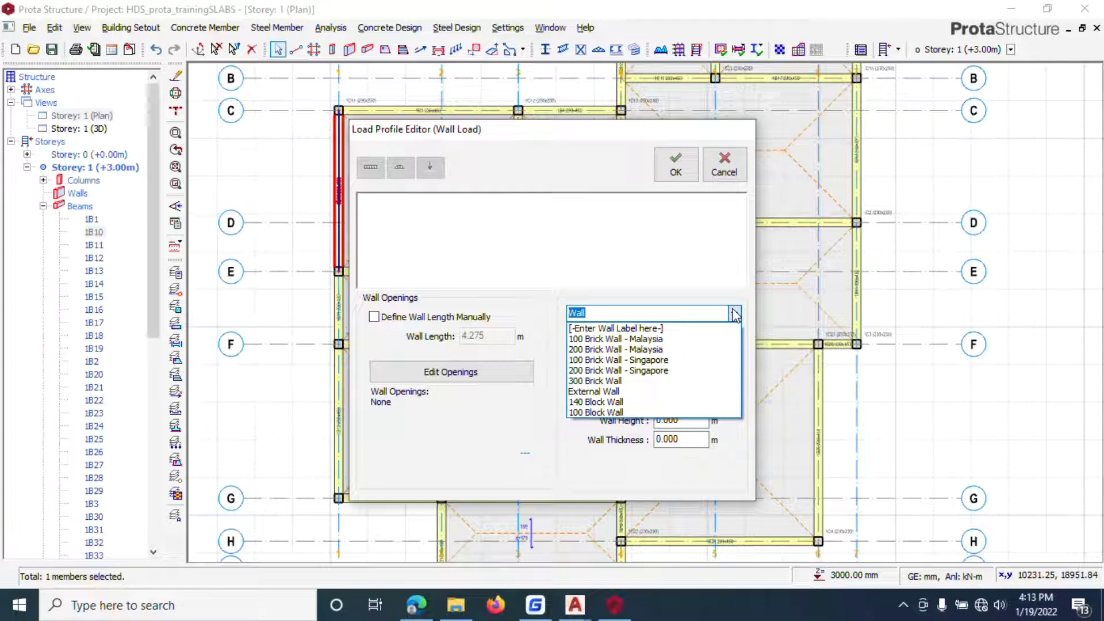
click(614, 393)
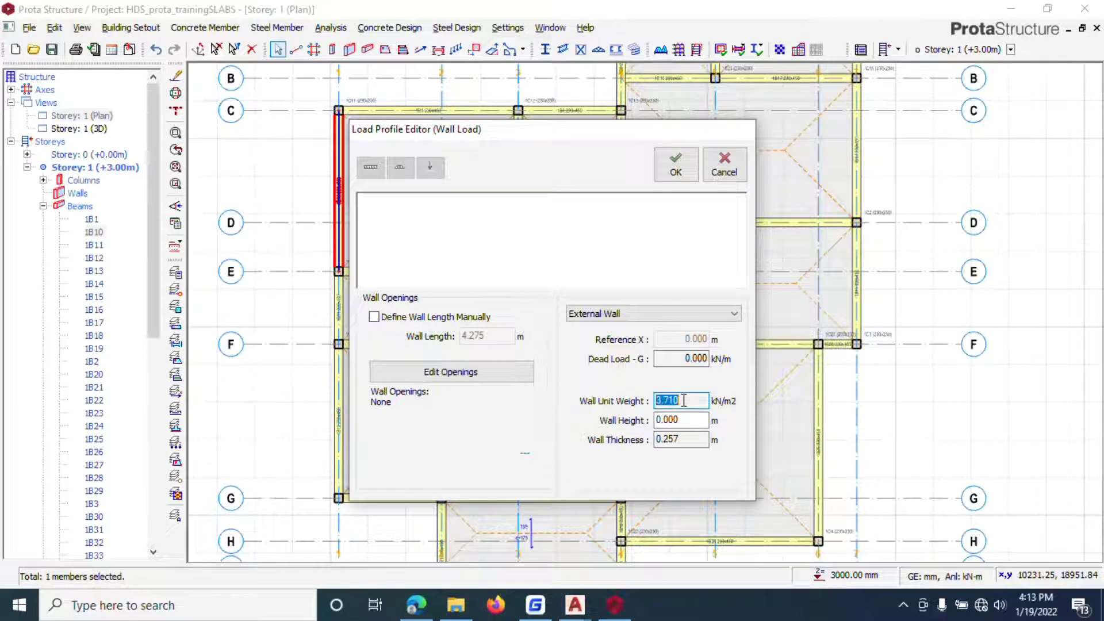
Change the wall type to the custom label entry and set the wall unit weight to 3.75 kN/m2
click(644, 314)
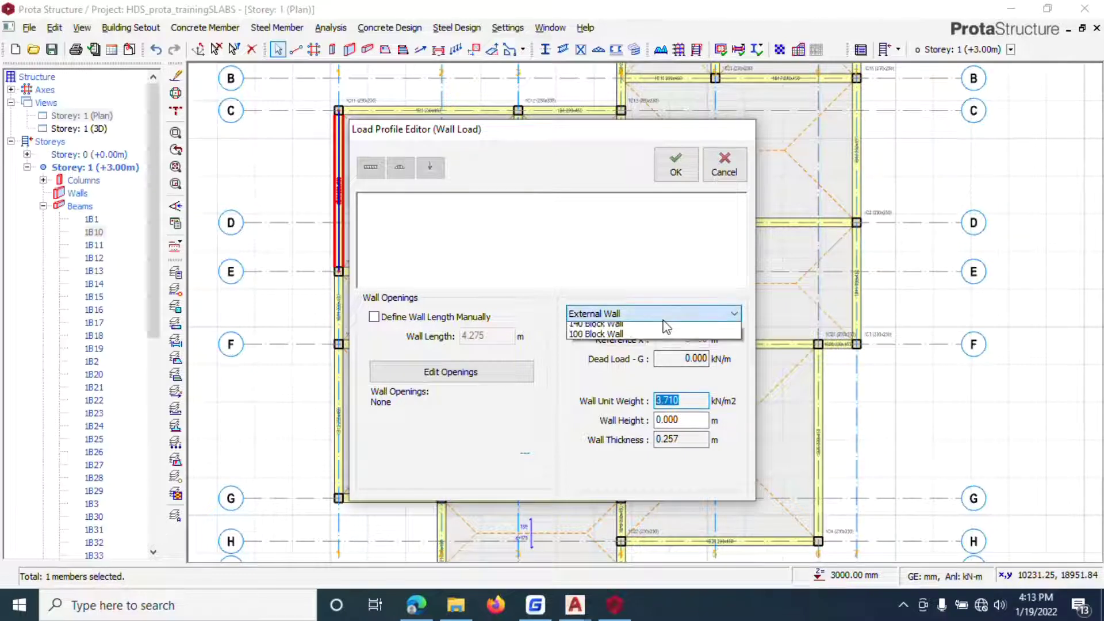
click(625, 329)
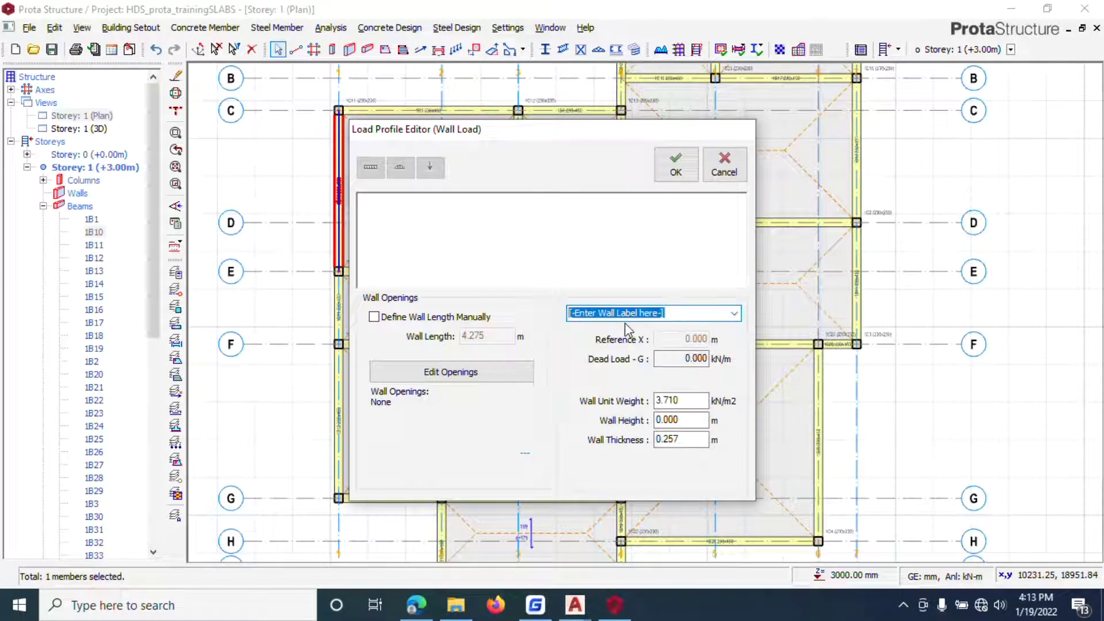
click(690, 400)
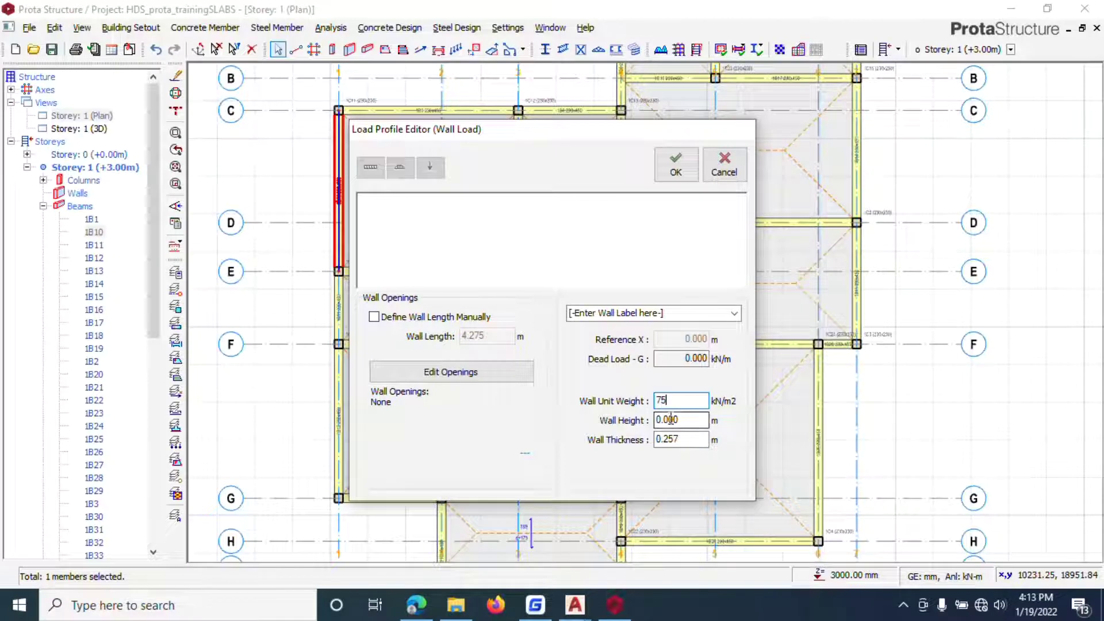
drag(675, 405, 647, 407)
key(Tab)
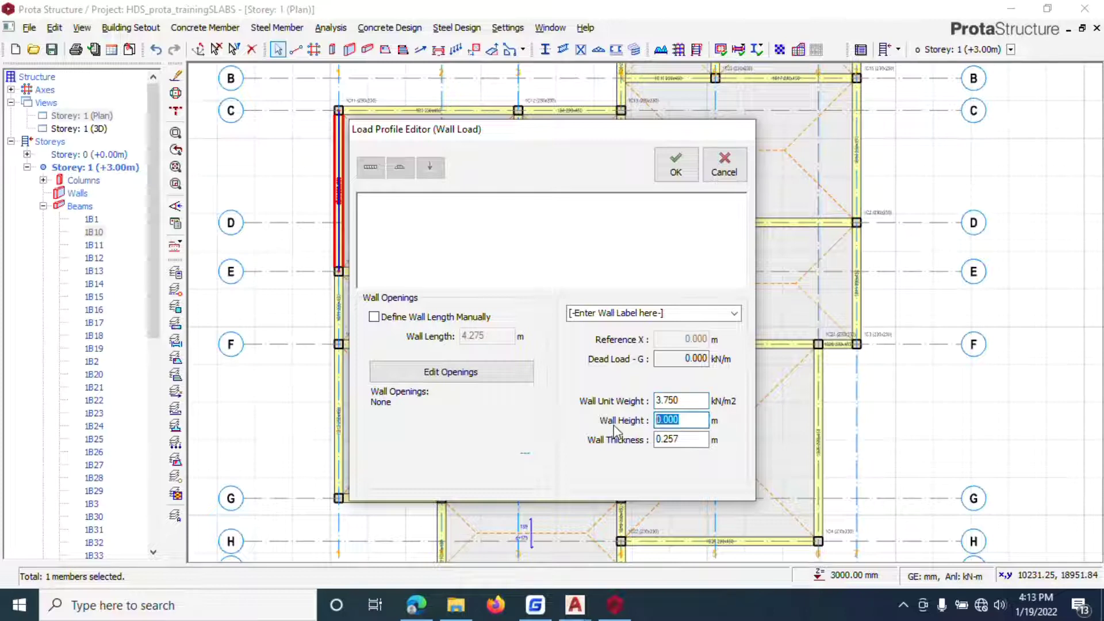
Switch to the all.dwg drawing in AutoCAD and examine the level marks beside the right elevation
mouse_move(584, 604)
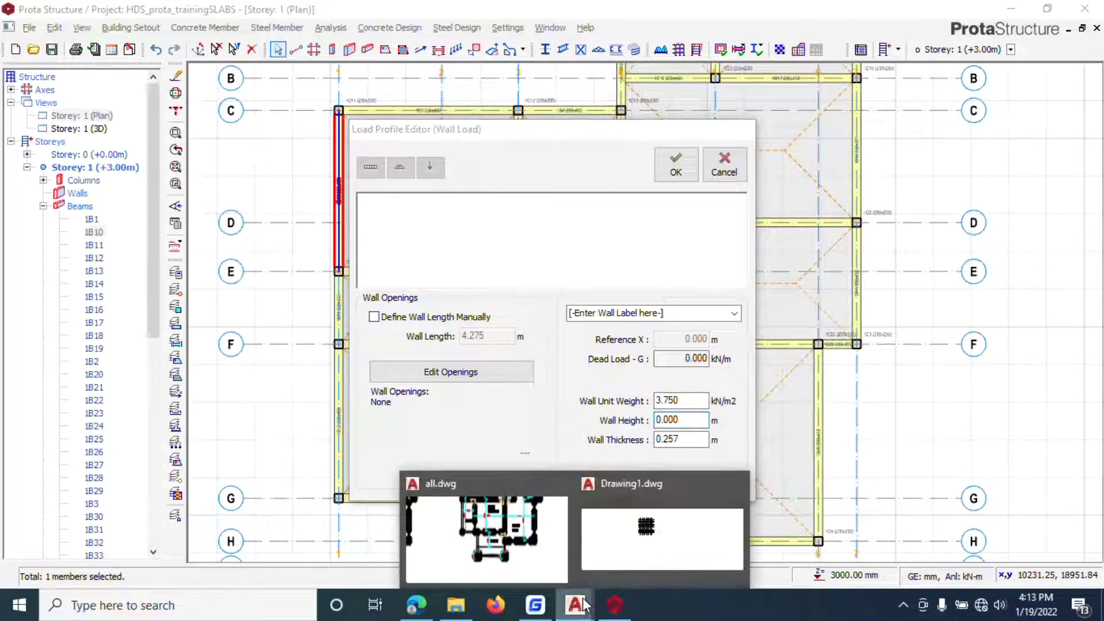
click(495, 531)
scroll(518, 318, down, 3)
scroll(576, 262, up, 6)
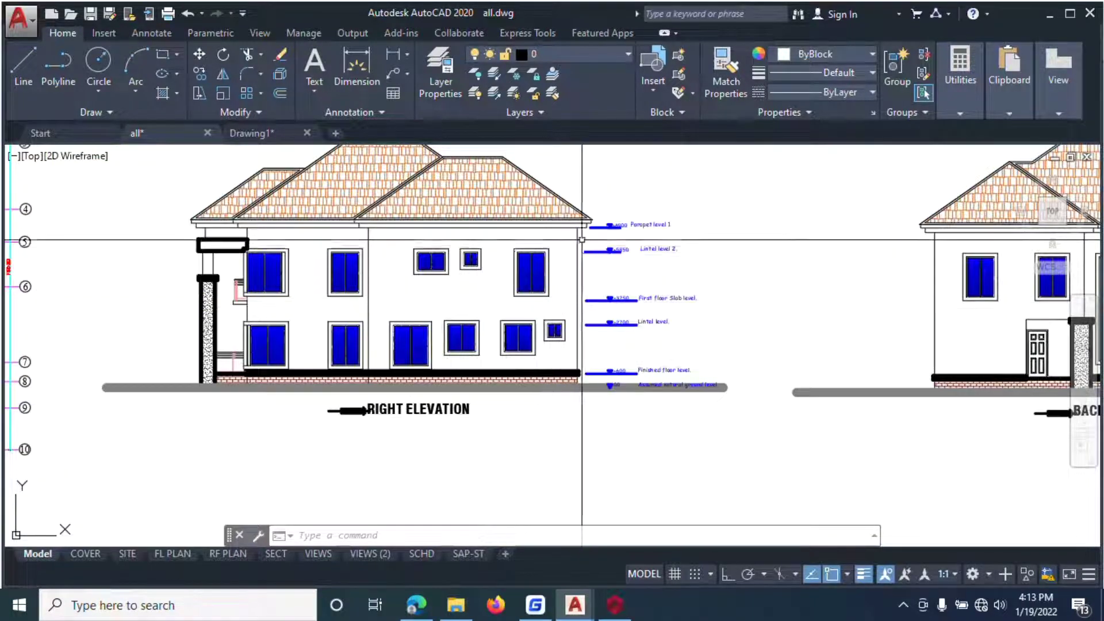
scroll(584, 254, up, 2)
scroll(587, 254, down, 2)
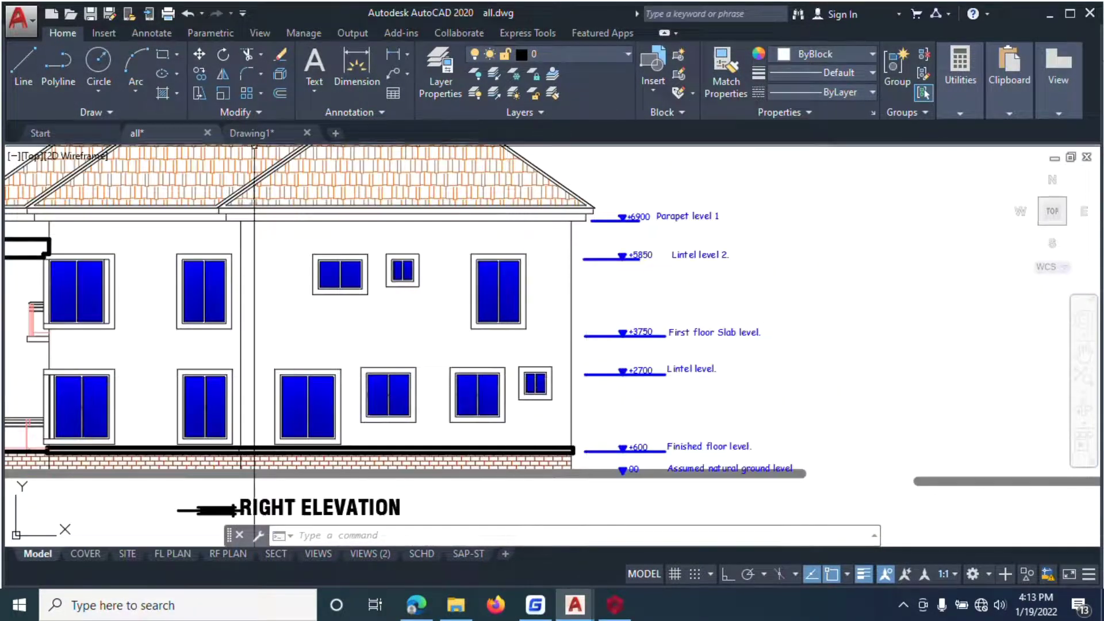
Draw a vertical line beside the right elevation from the first floor slab level up to parapet level 1
click(23, 66)
scroll(490, 363, down, 3)
scroll(361, 344, up, 4)
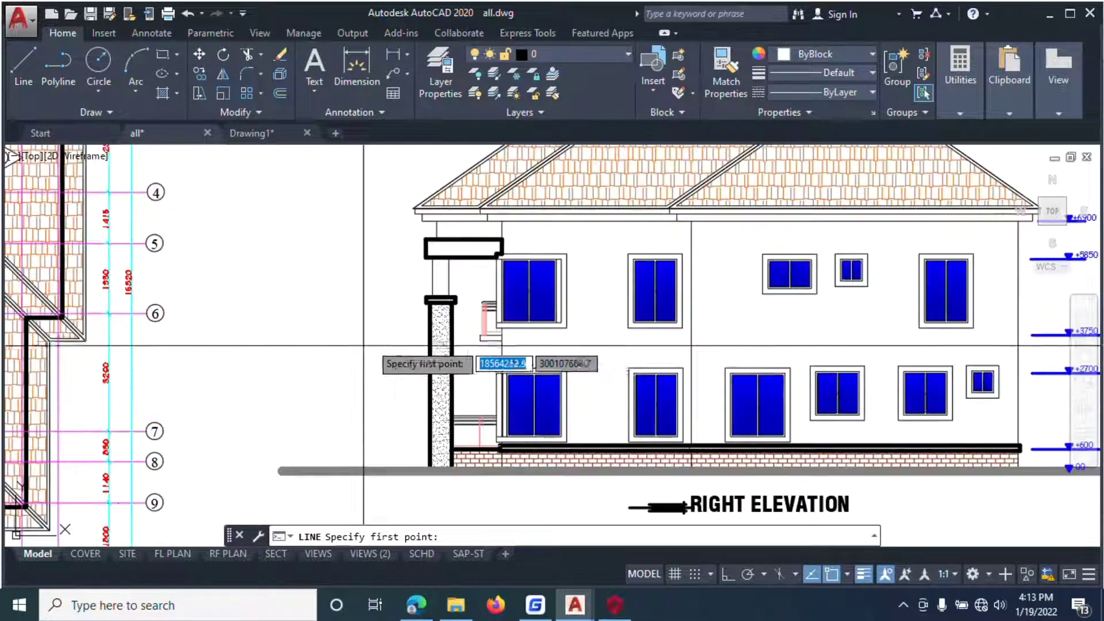
scroll(361, 344, down, 2)
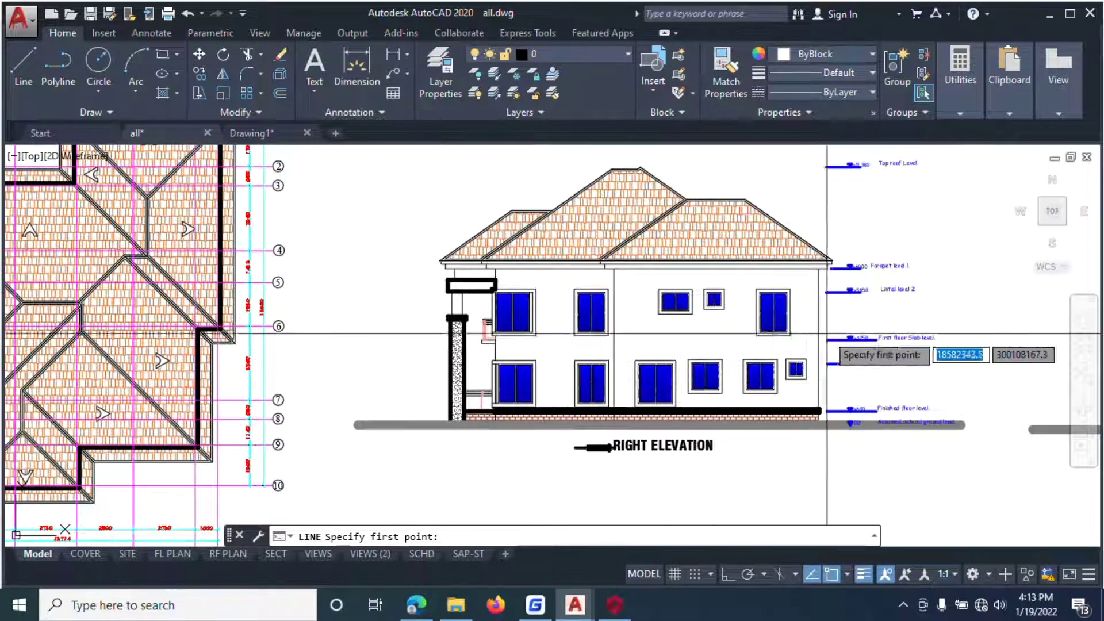
click(828, 339)
scroll(822, 263, up, 4)
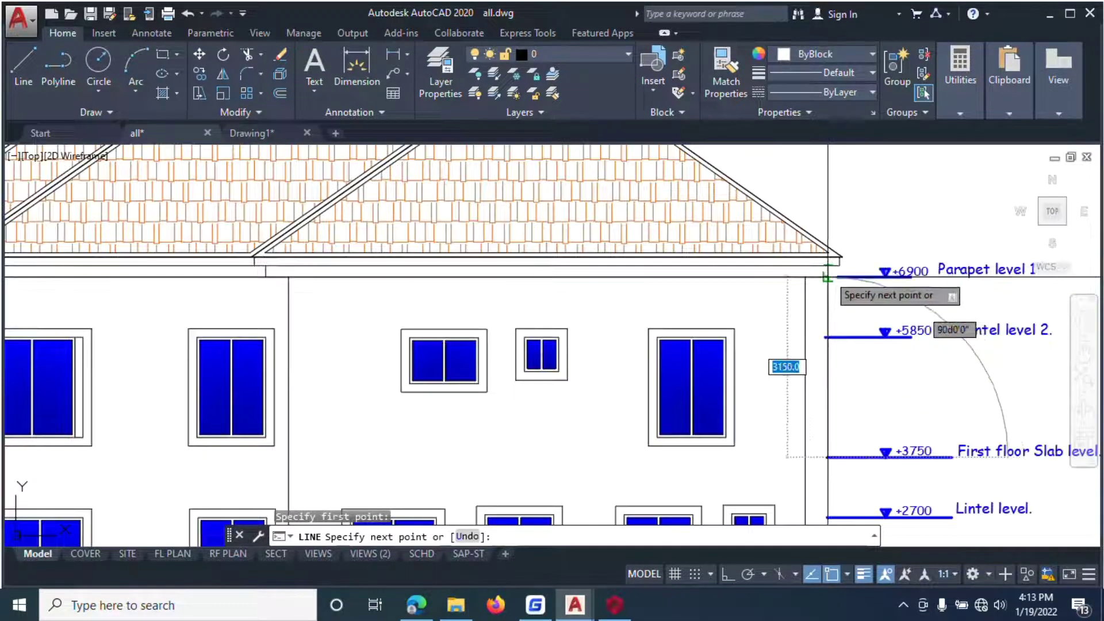
click(827, 277)
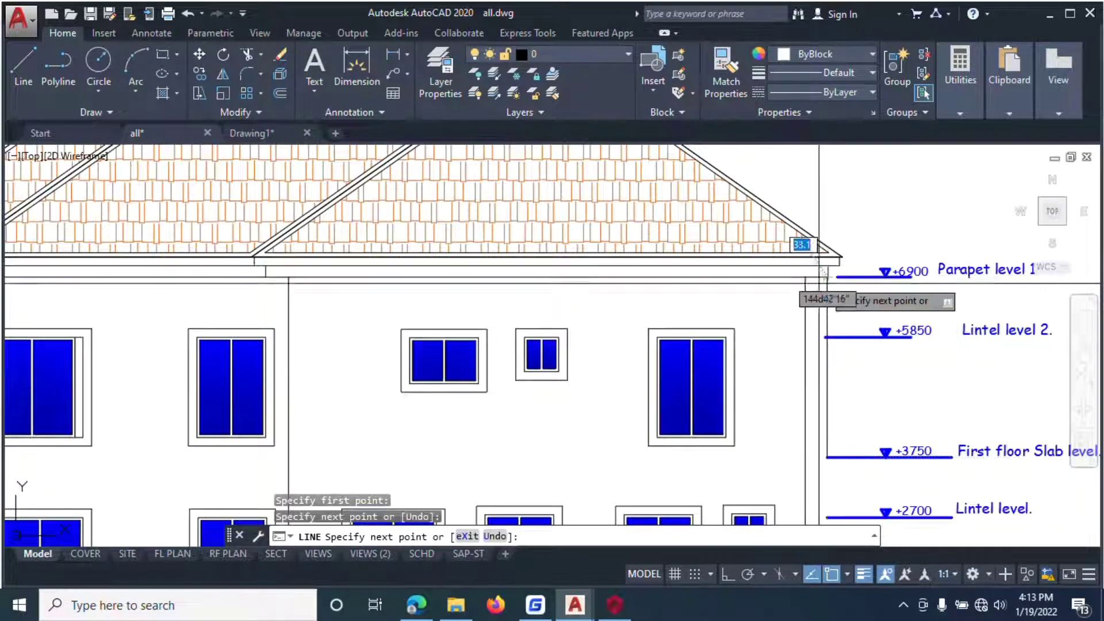
scroll(857, 311, down, 4)
scroll(867, 267, up, 2)
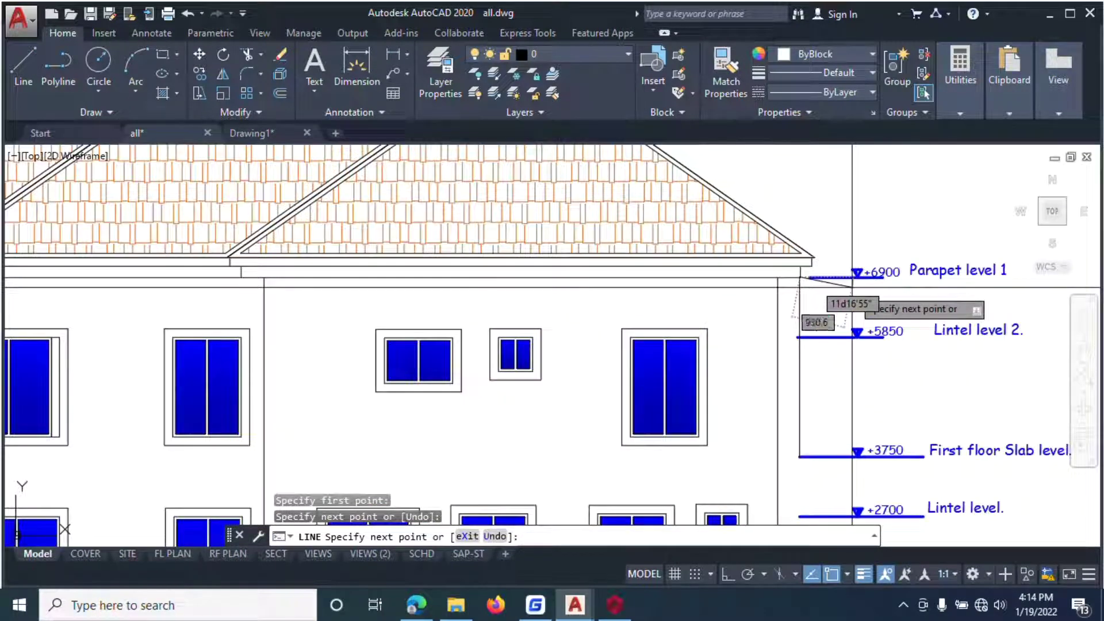
key(Escape)
scroll(808, 290, up, 2)
scroll(713, 305, down, 2)
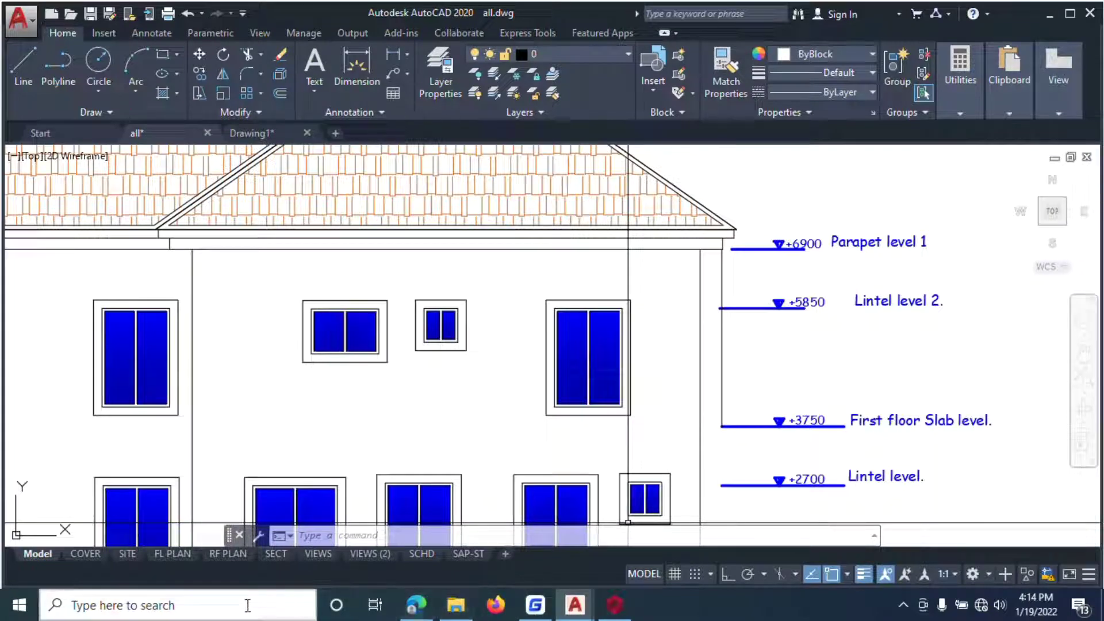
Open the Windows Calculator and subtract 300 from 3150 to get the clear wall height in millimetres
click(247, 605)
text(c)
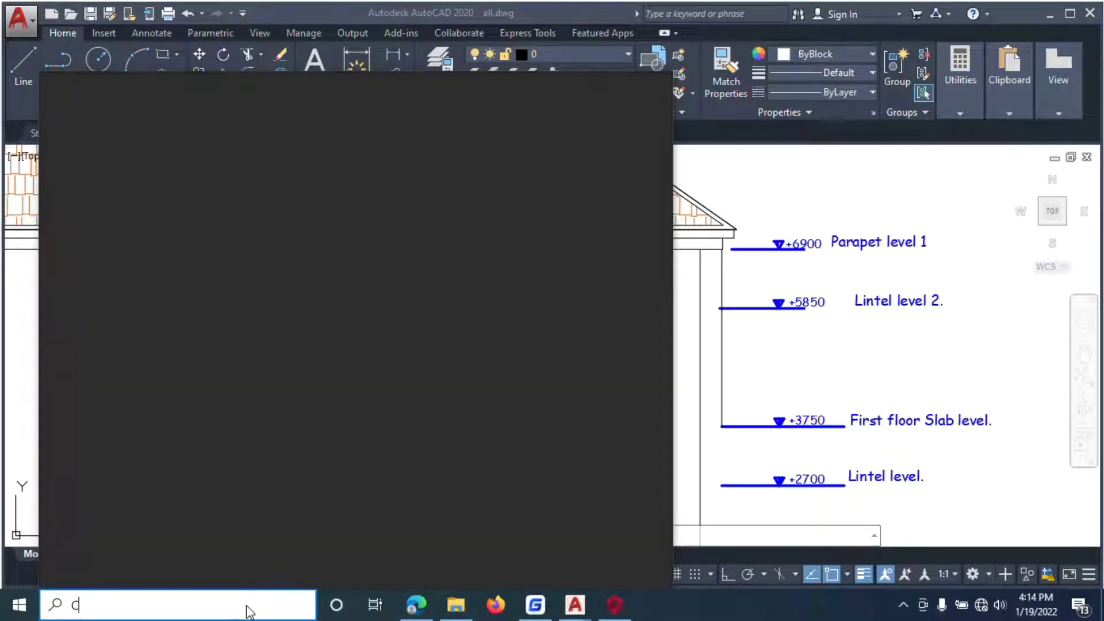
text(a)
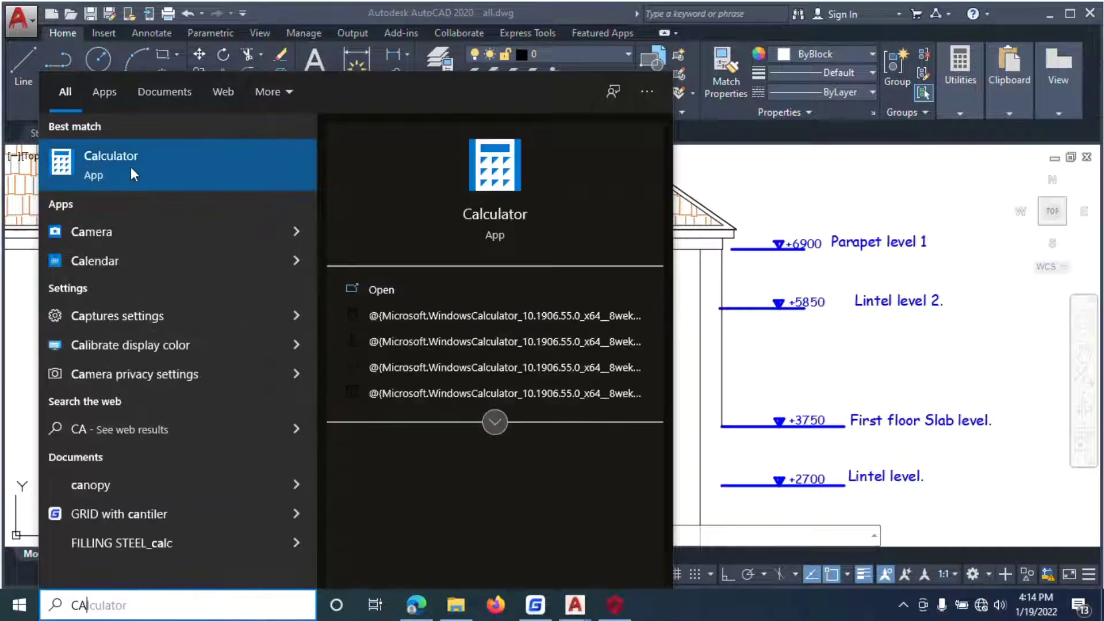
click(135, 173)
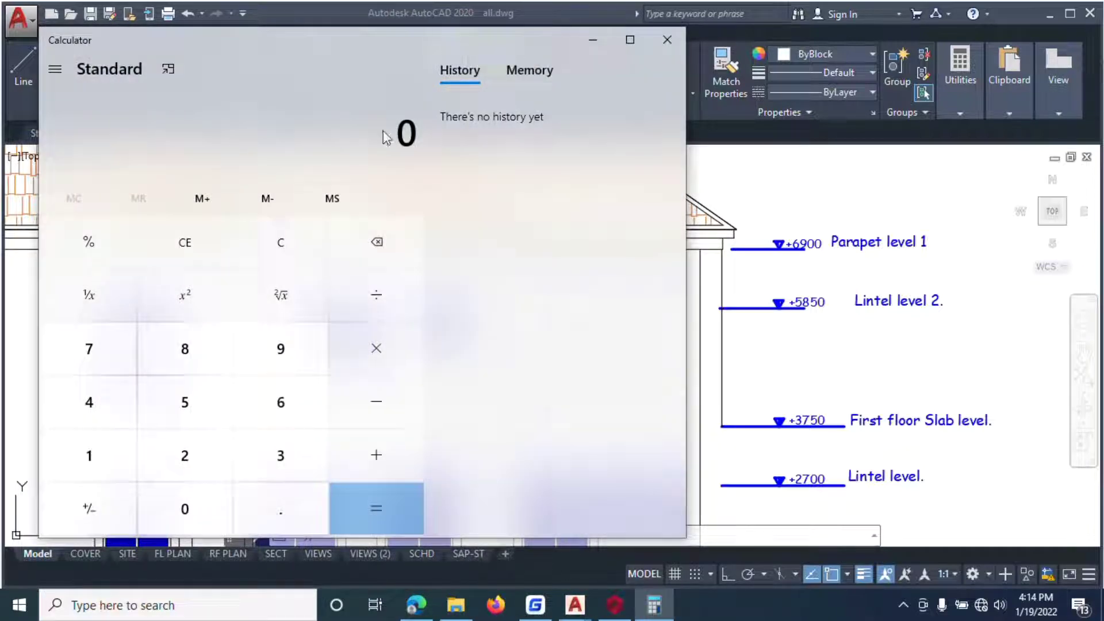
click(276, 456)
click(66, 468)
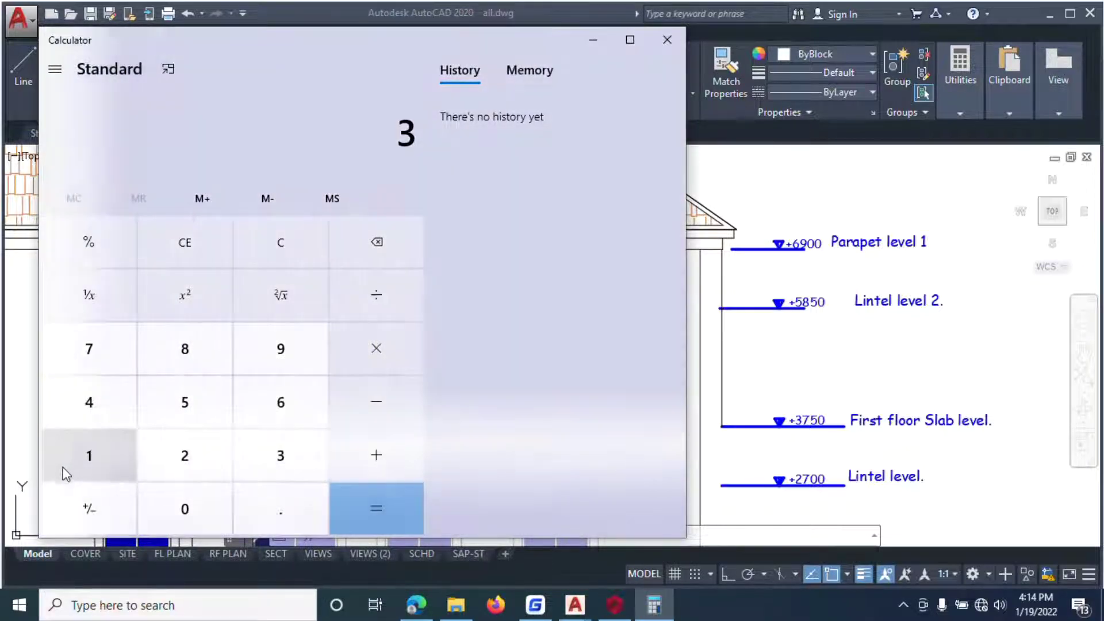
click(194, 401)
click(186, 508)
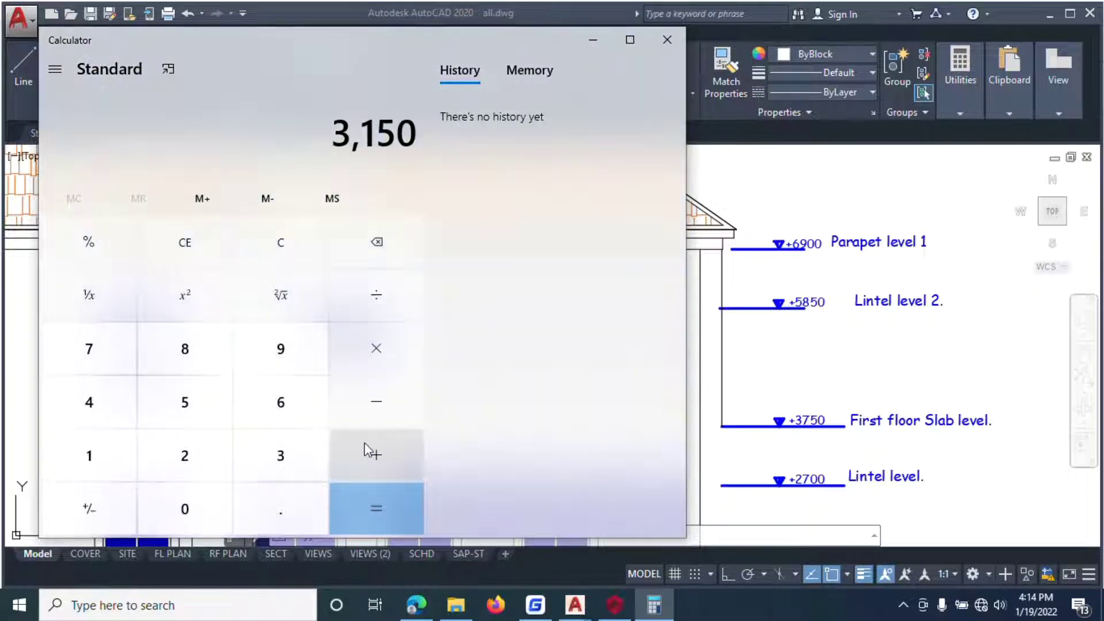
click(391, 418)
click(290, 458)
double_click(220, 499)
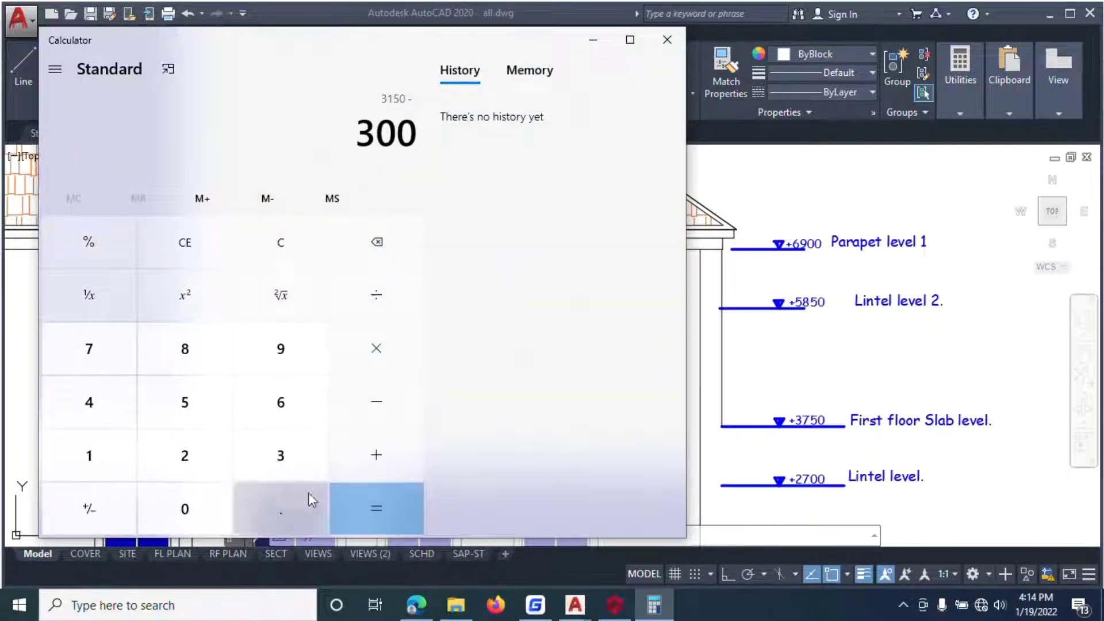
click(371, 496)
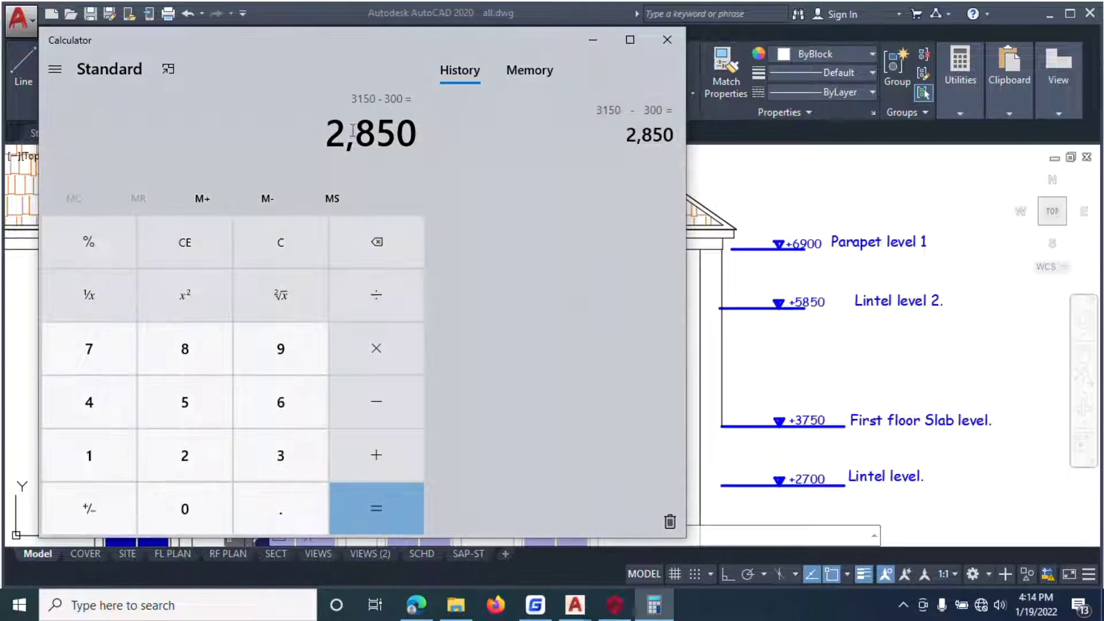
click(598, 43)
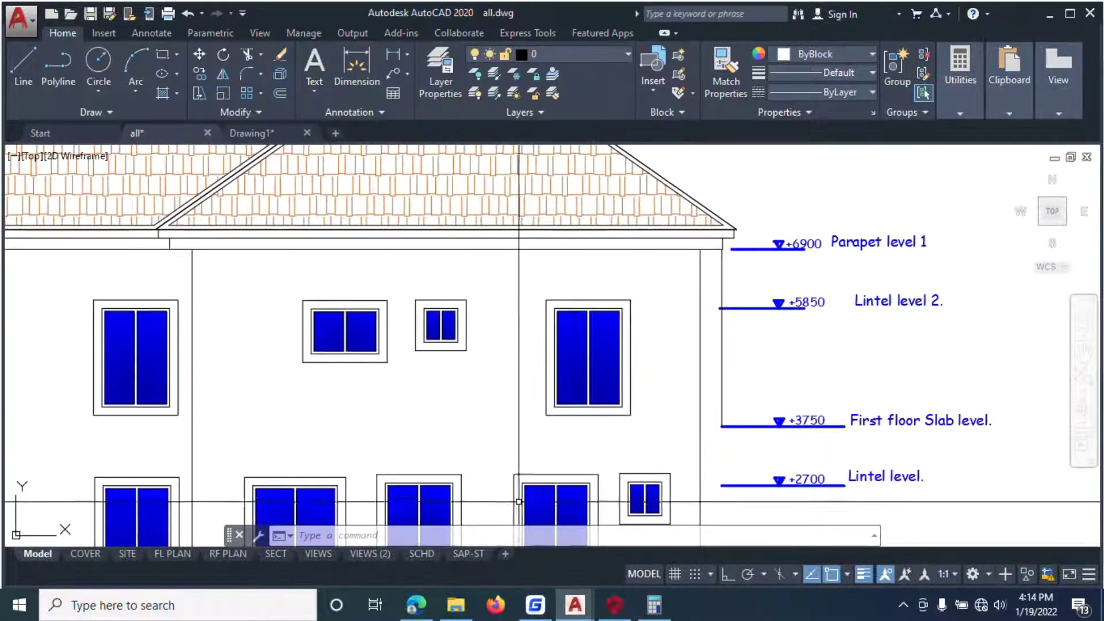
Switch back to ProtaStructure and set the wall height of the beam's wall load to 2.85 m
click(625, 609)
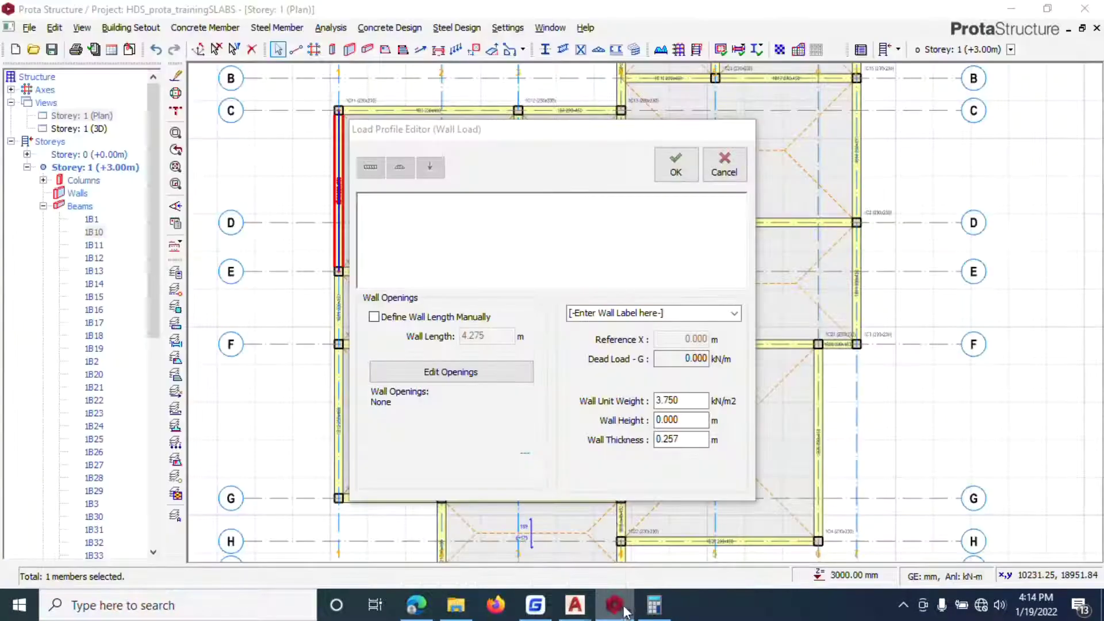
click(696, 405)
key(Tab)
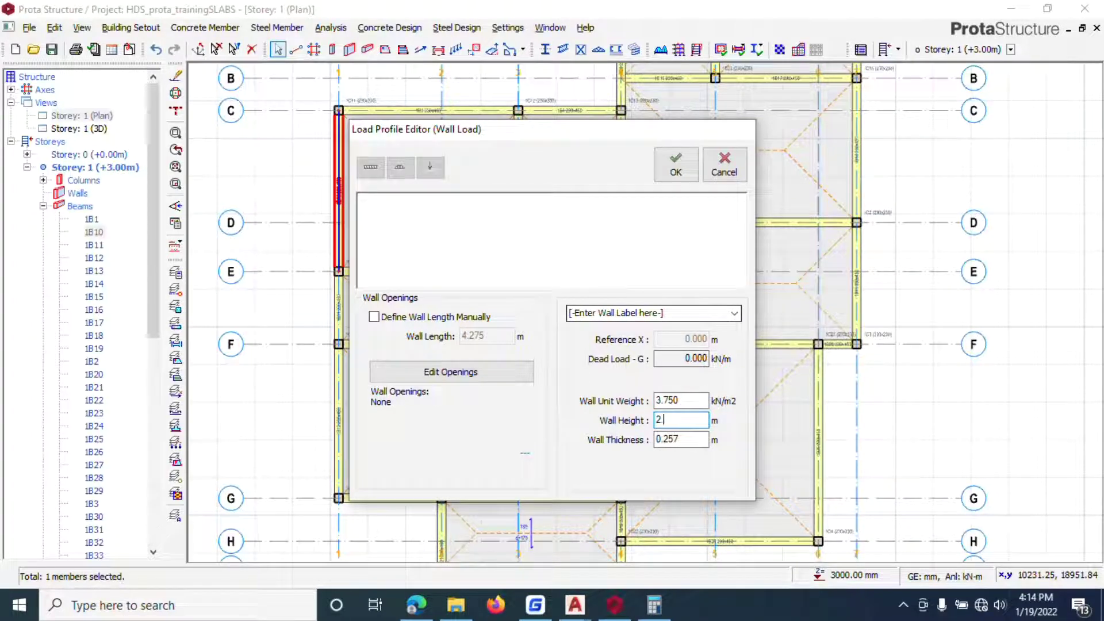
text(2.85)
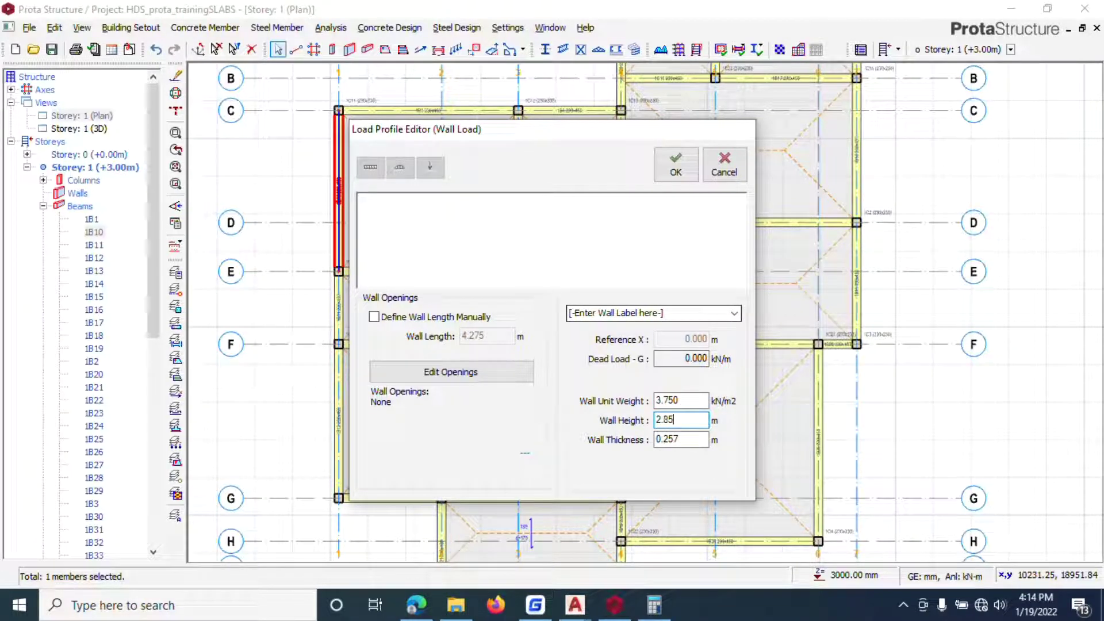
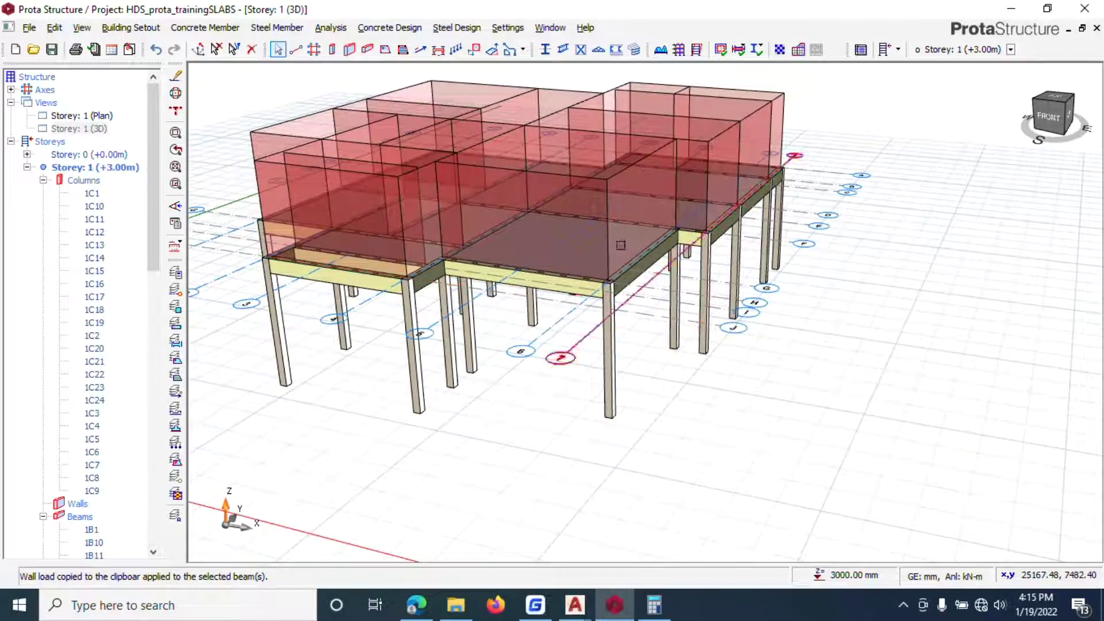
Examine the wall loads on the storey 1 beams in the 3D model, checking the beams around the living room slab
scroll(540, 224, down, 3)
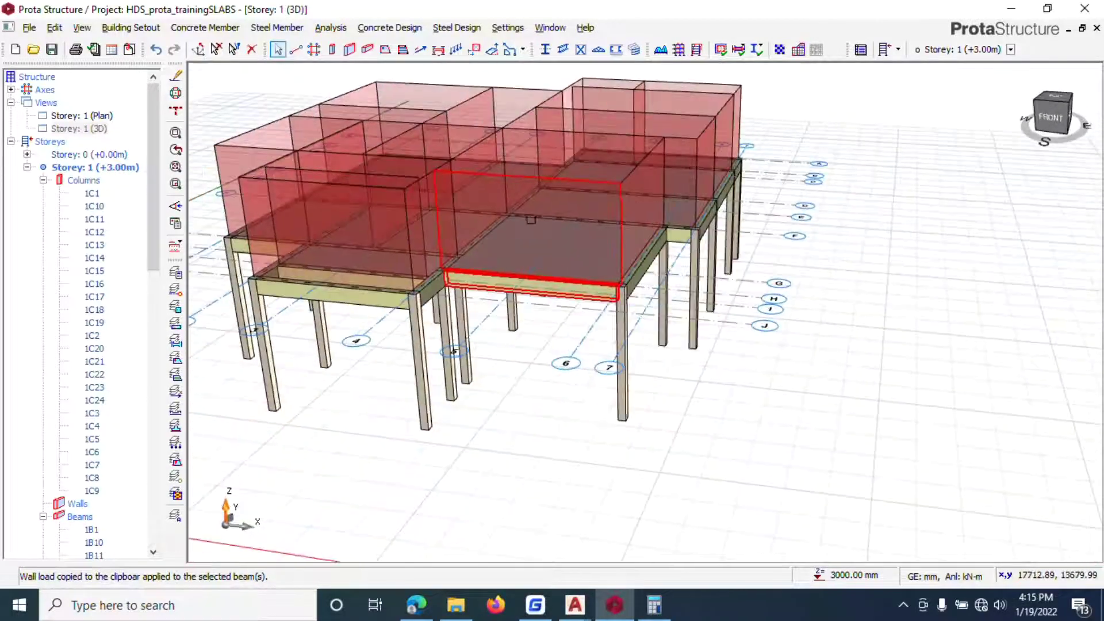
mouse_move(635, 255)
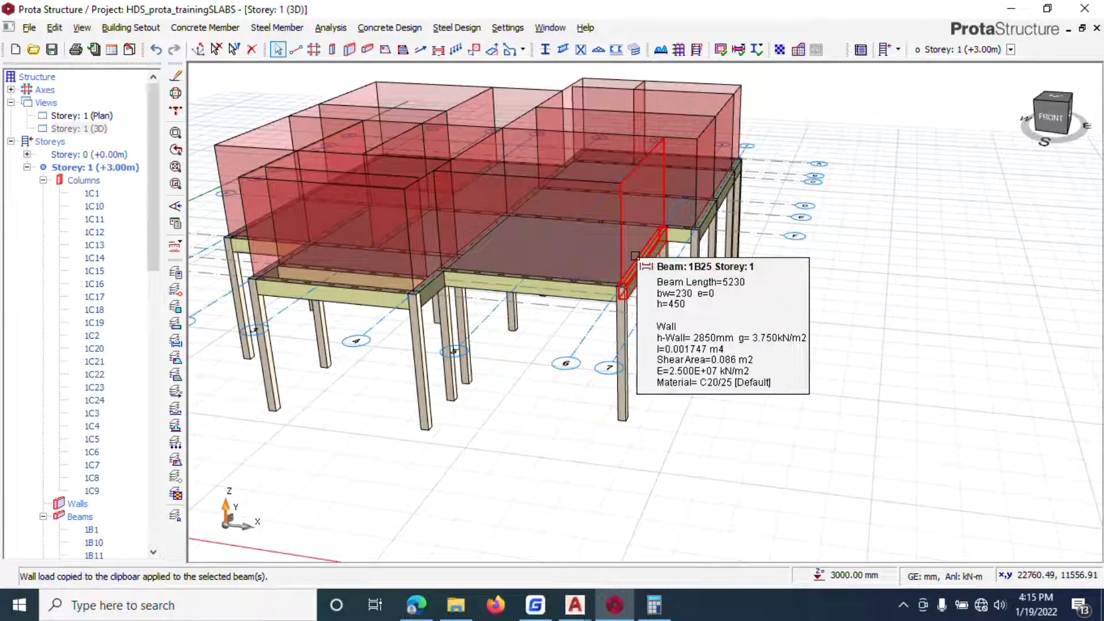
mouse_move(502, 257)
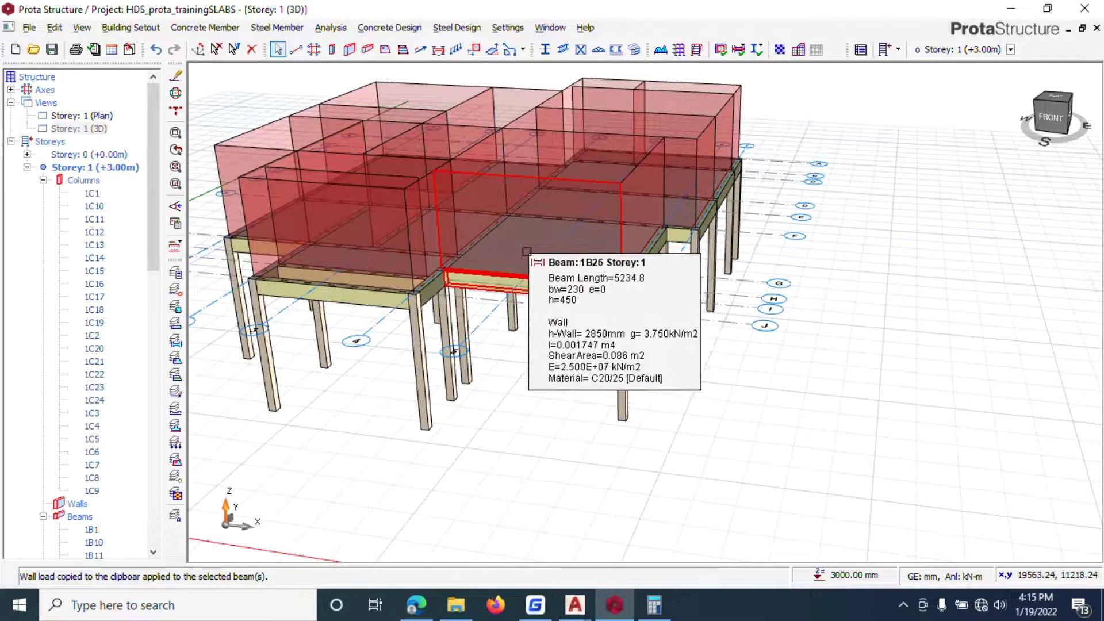
mouse_move(502, 257)
middle_down()
mouse_move(628, 264)
mouse_move(544, 303)
mouse_move(517, 270)
middle_up()
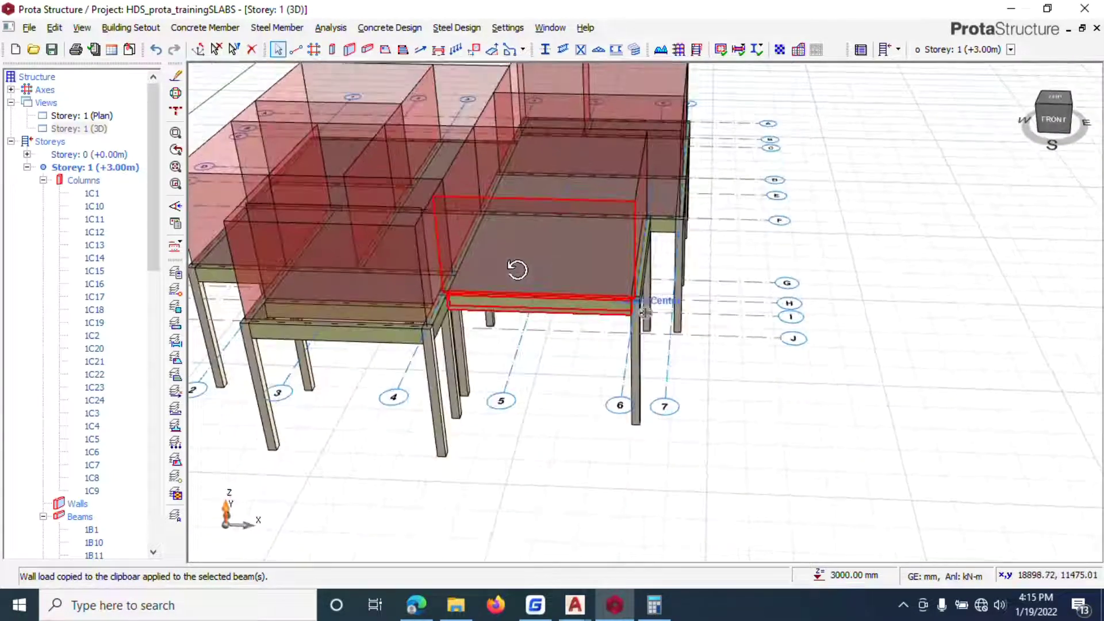
In the storey 1 plan, delete the wall loads from the beams on axes I and J between 2–4, axis 2 between G–J and axis 4 between H–J
double_click(97, 117)
scroll(443, 336, up, 5)
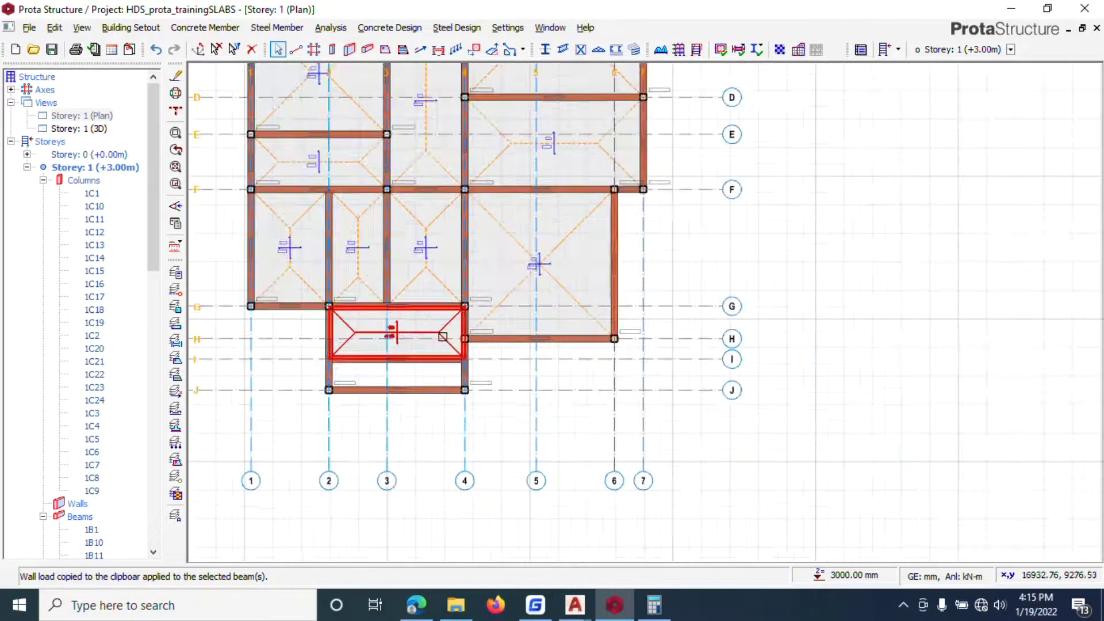
mouse_move(448, 326)
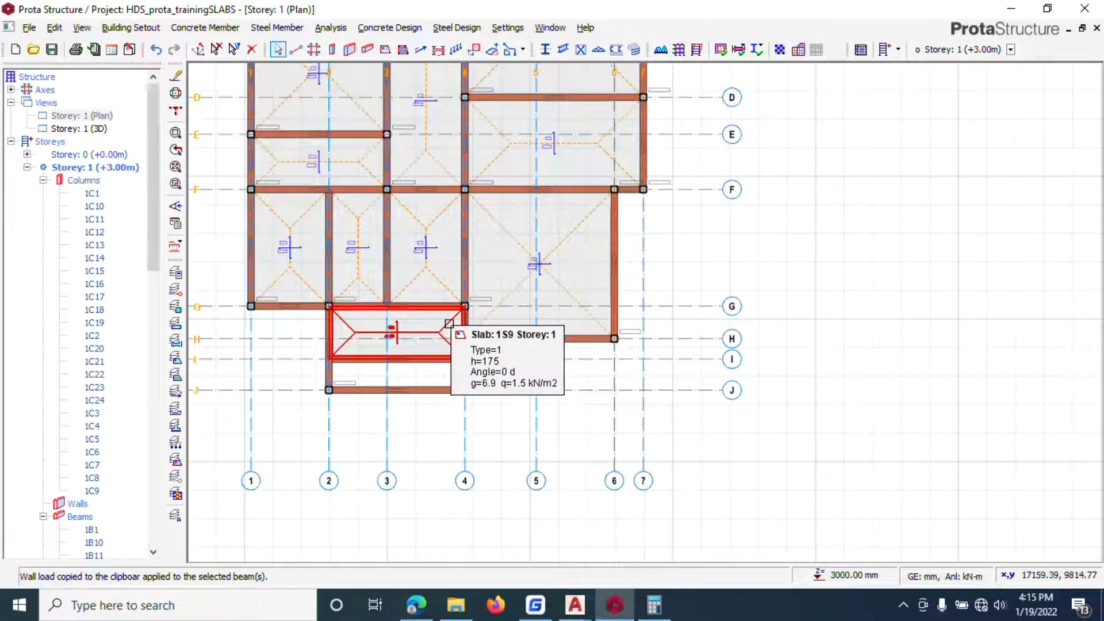
scroll(610, 362, down, 1)
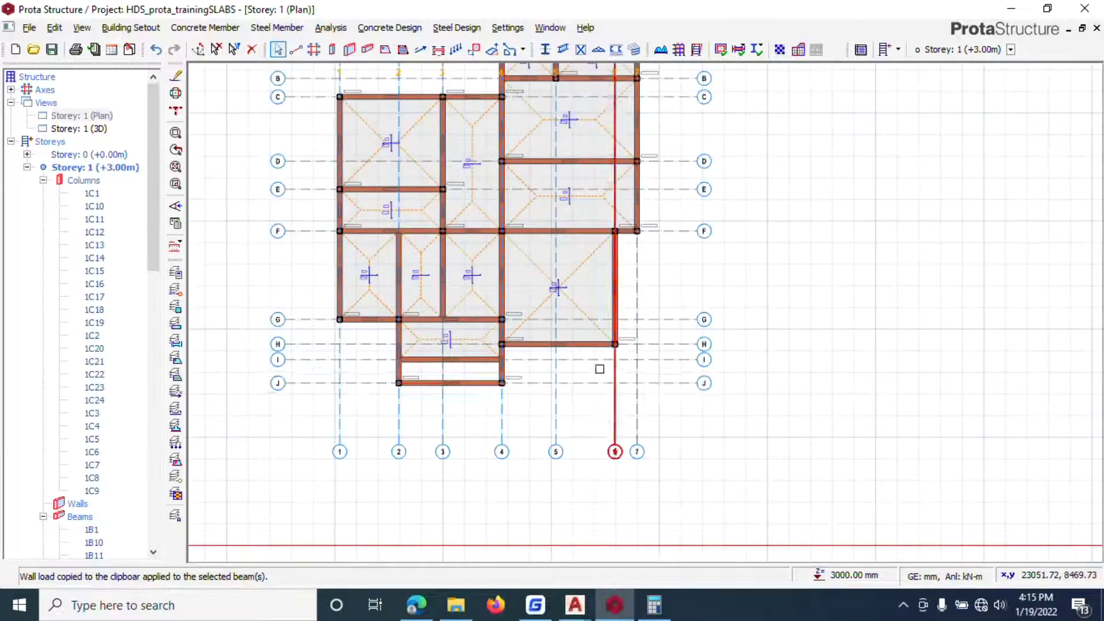
scroll(479, 386, up, 2)
mouse_move(478, 385)
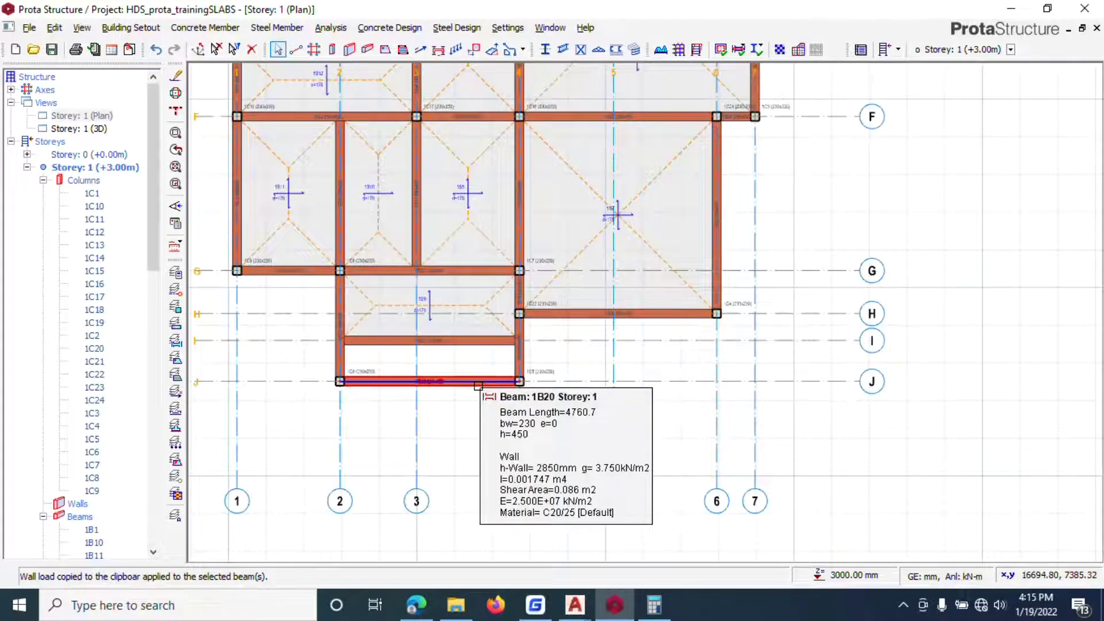
click(478, 386)
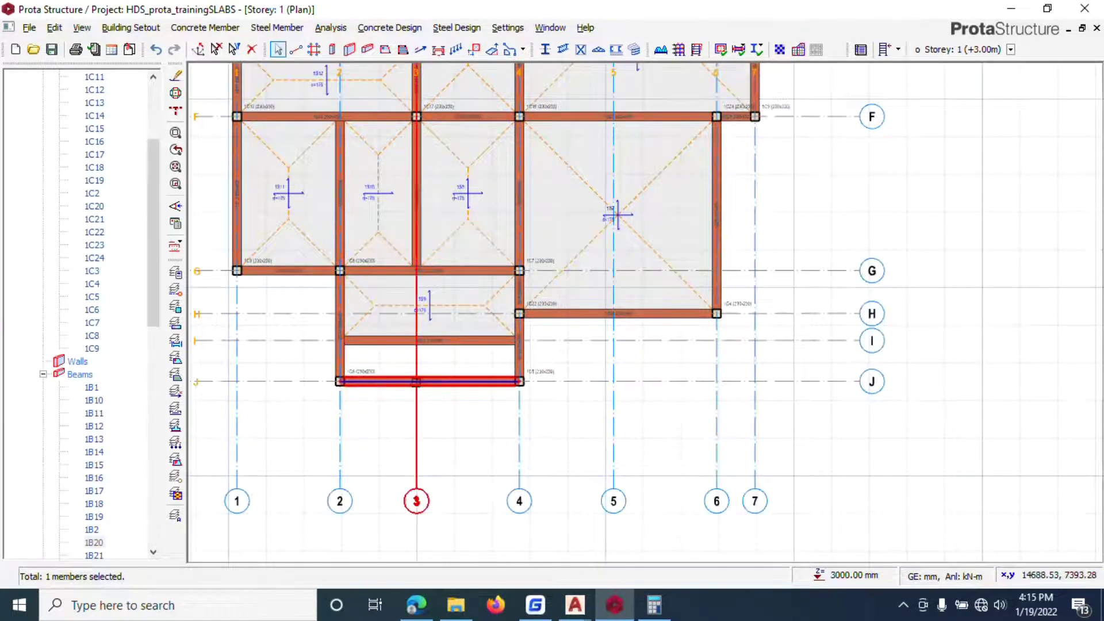
click(342, 354)
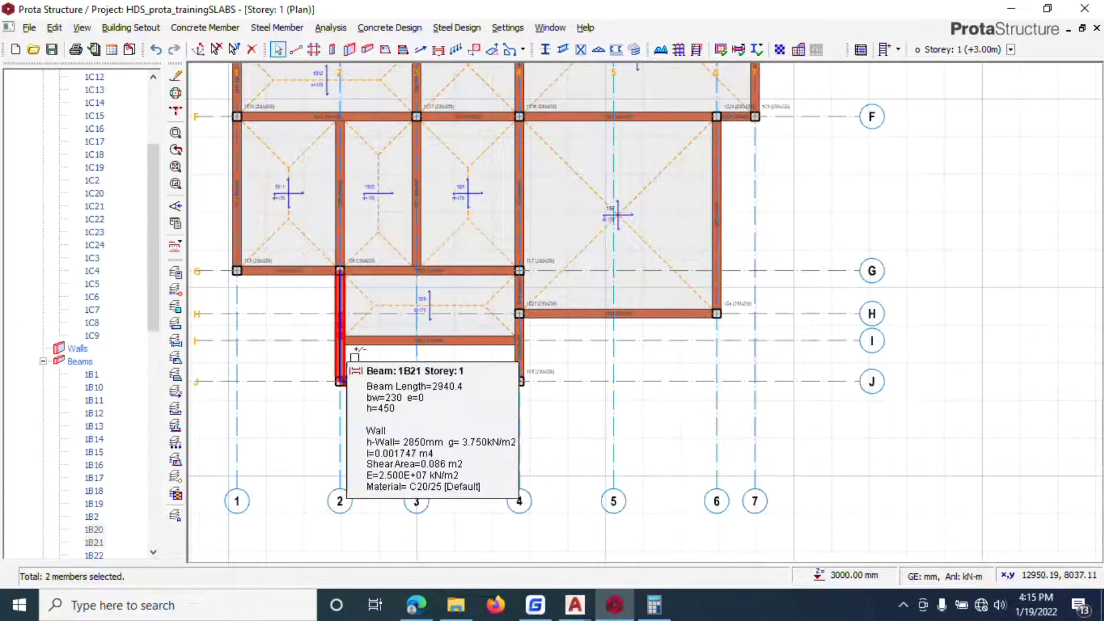
click(519, 354)
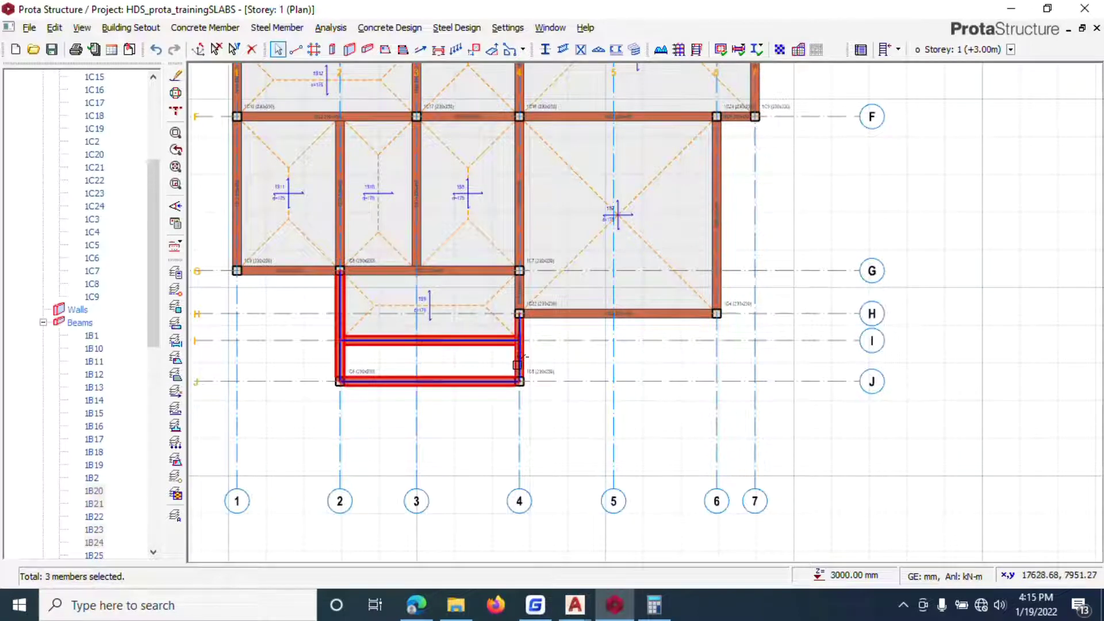
click(517, 364)
right_click(517, 364)
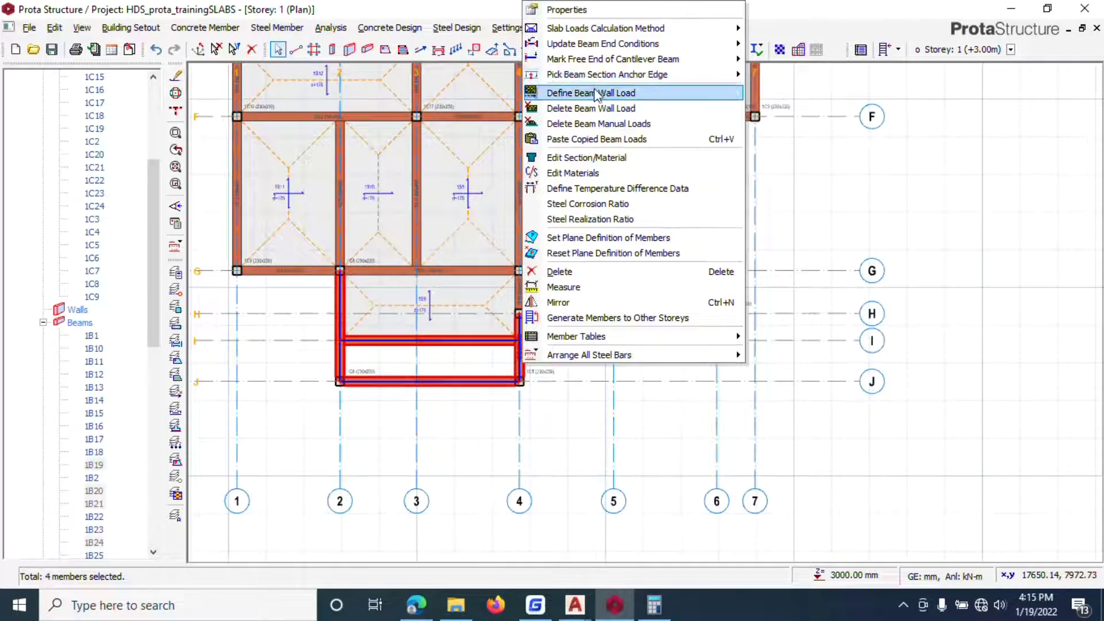
click(603, 110)
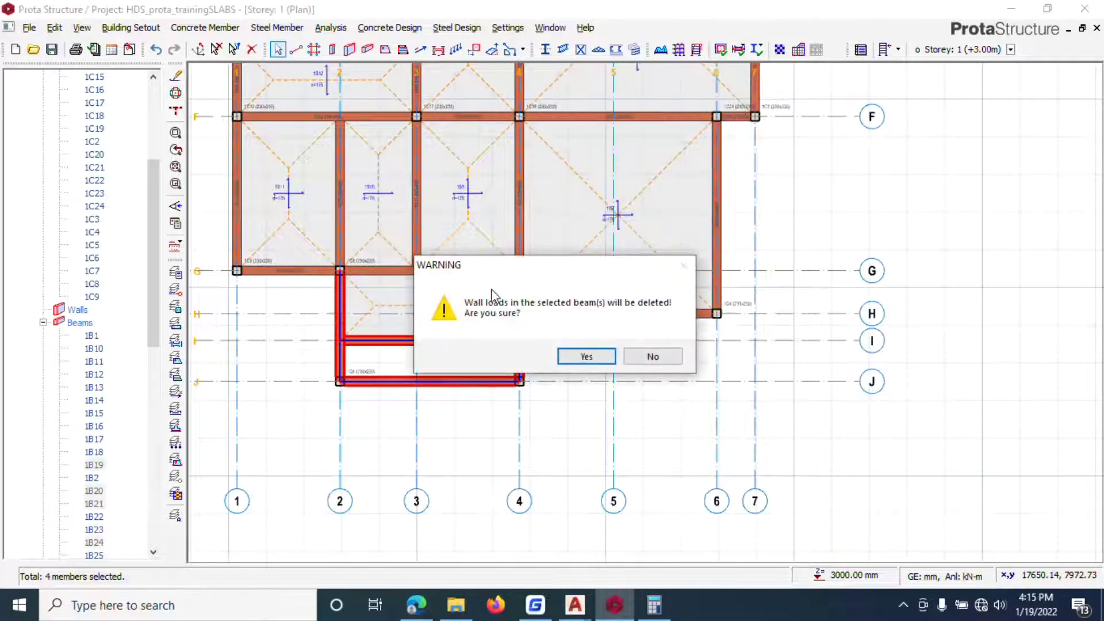
click(581, 356)
key(Escape)
Switch to the all.dwg drawing in AutoCAD and examine the overlaid floor plans for wall positions around the porch, living room, kitchen and store
scroll(500, 436, down, 5)
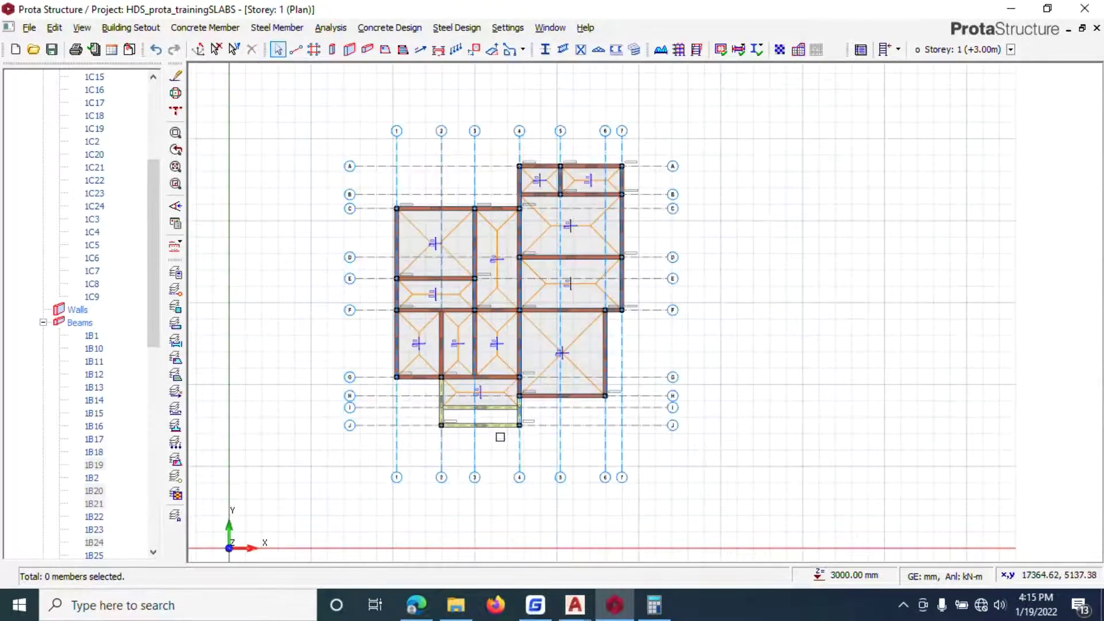
scroll(463, 288, up, 4)
scroll(463, 288, down, 3)
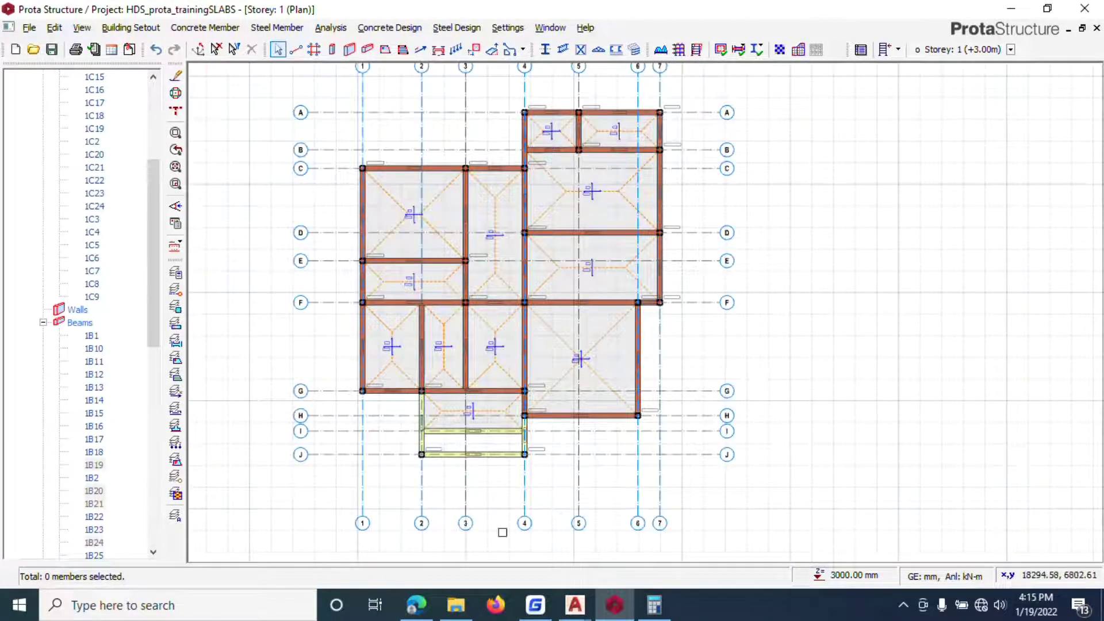
click(575, 604)
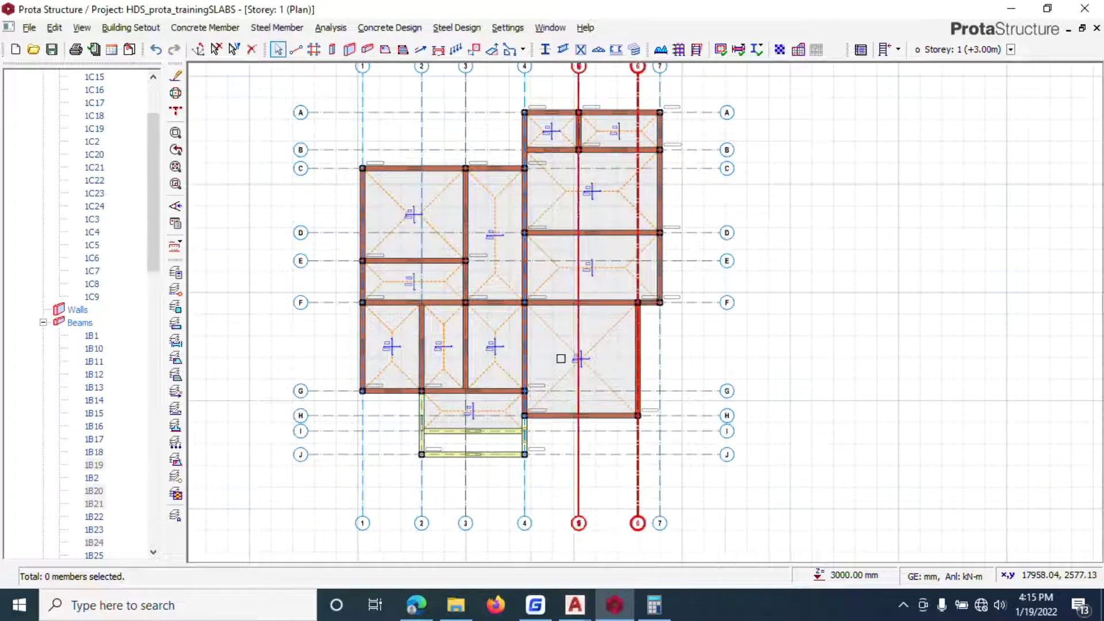
click(638, 523)
mouse_move(575, 604)
click(478, 510)
scroll(198, 328, down, 5)
scroll(165, 328, up, 4)
scroll(382, 356, down, 4)
scroll(232, 358, up, 4)
scroll(357, 387, down, 5)
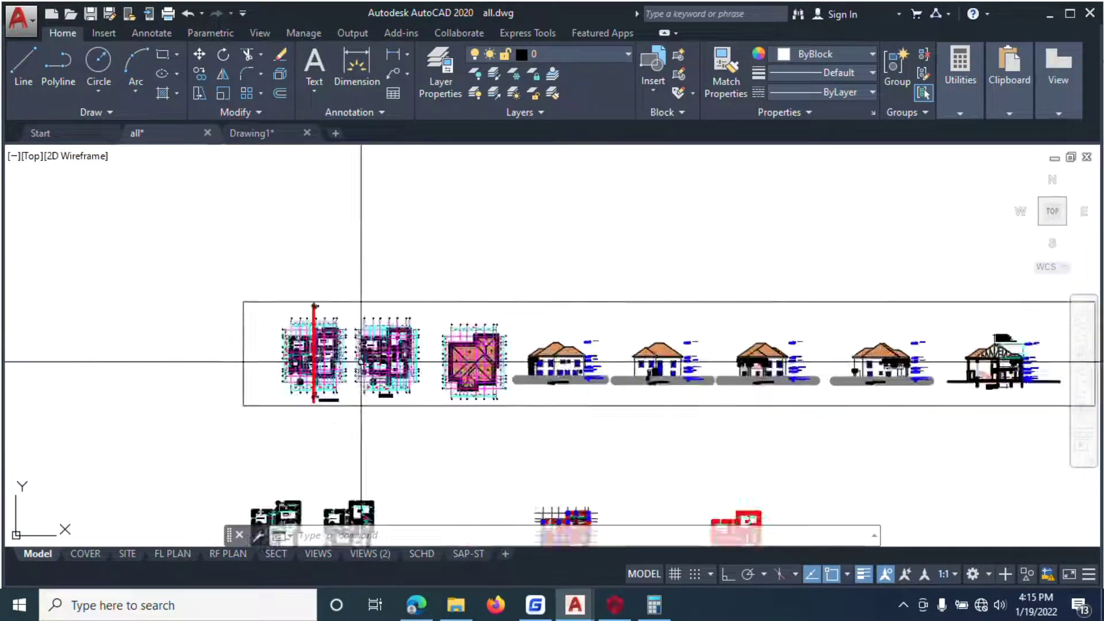
scroll(374, 453, up, 3)
scroll(373, 454, up, 6)
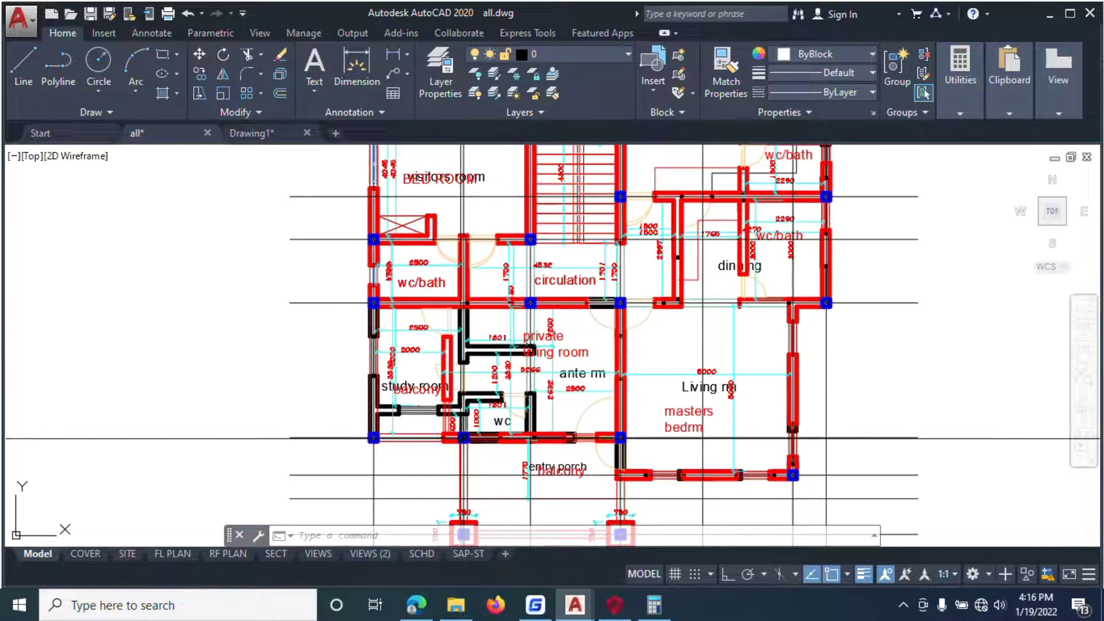
scroll(482, 374, down, 2)
scroll(482, 374, up, 2)
scroll(437, 351, down, 3)
scroll(384, 319, up, 5)
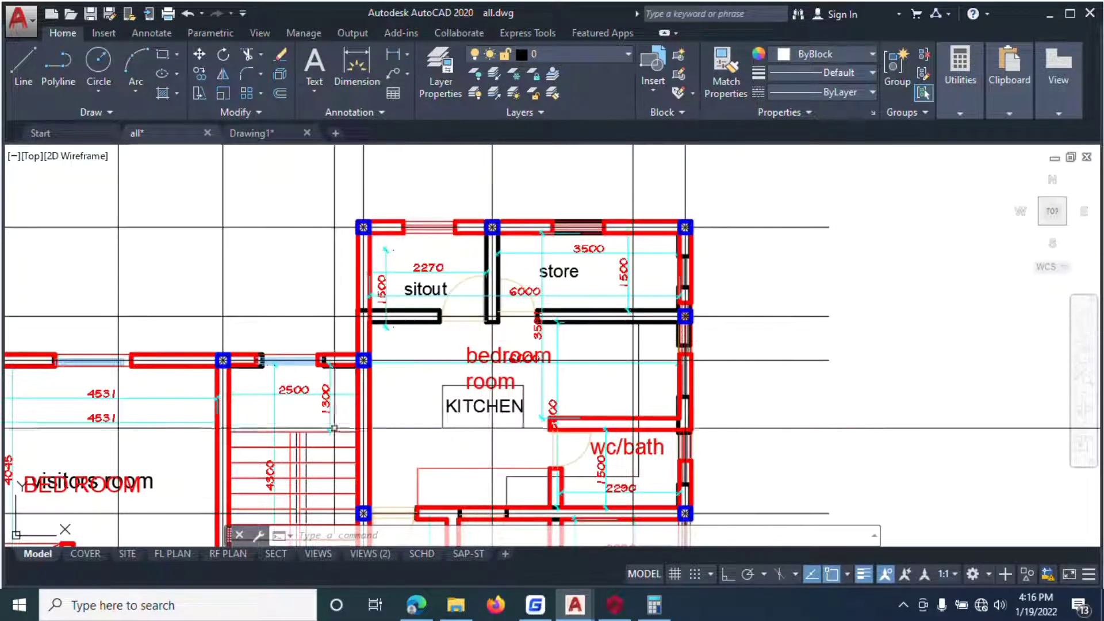
Switch back to ProtaStructure and delete the wall loads from the beams on axis 5 between A–B and axis B between 4–5
click(604, 610)
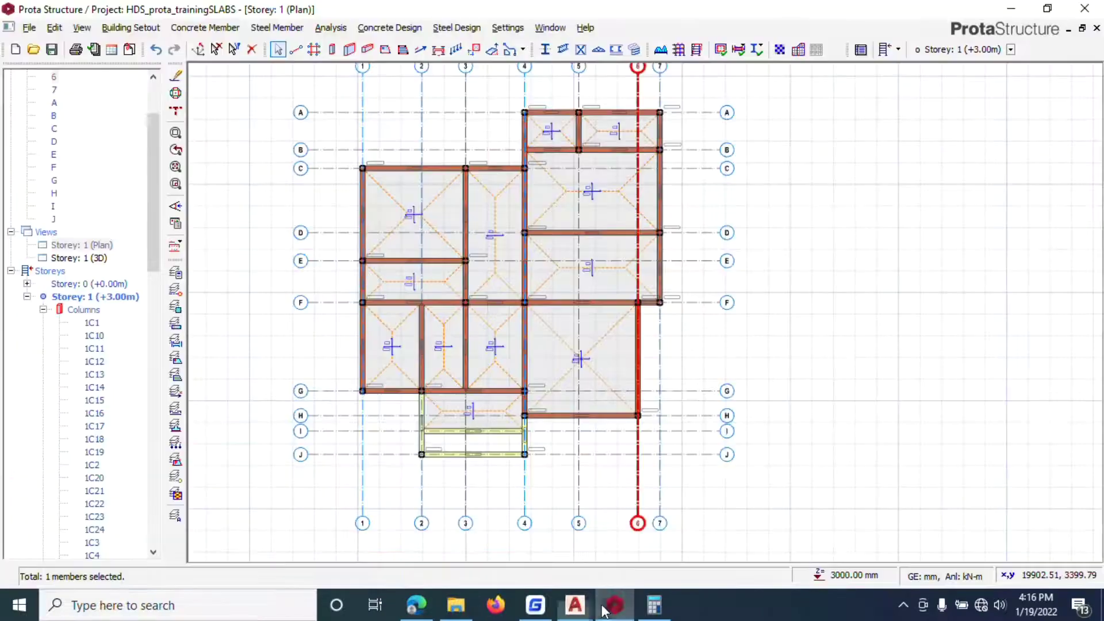
scroll(577, 99, up, 3)
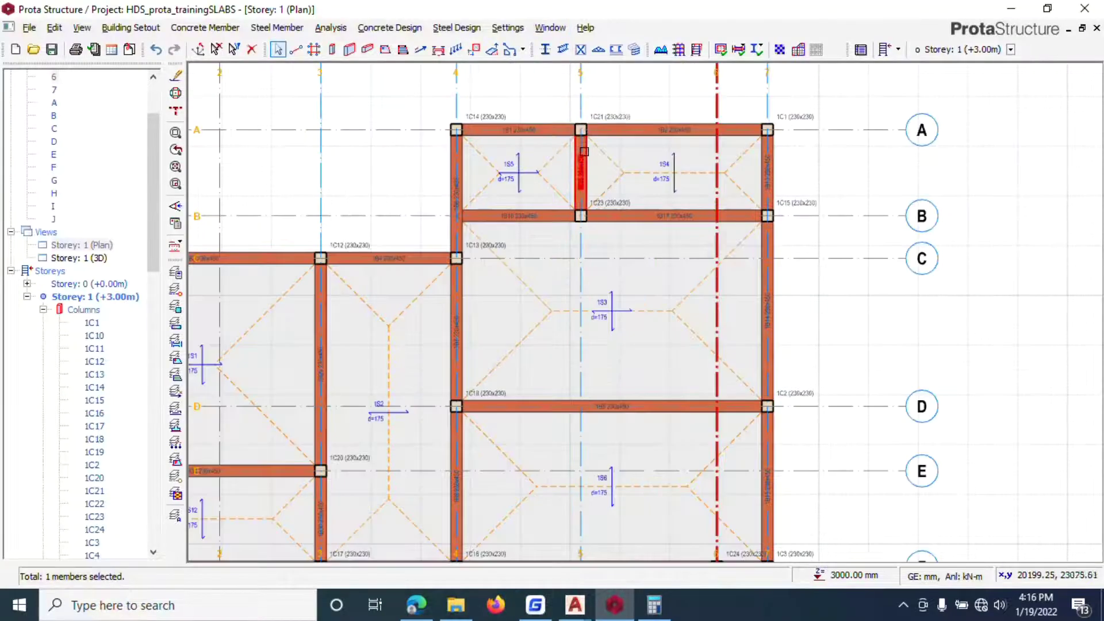
click(582, 152)
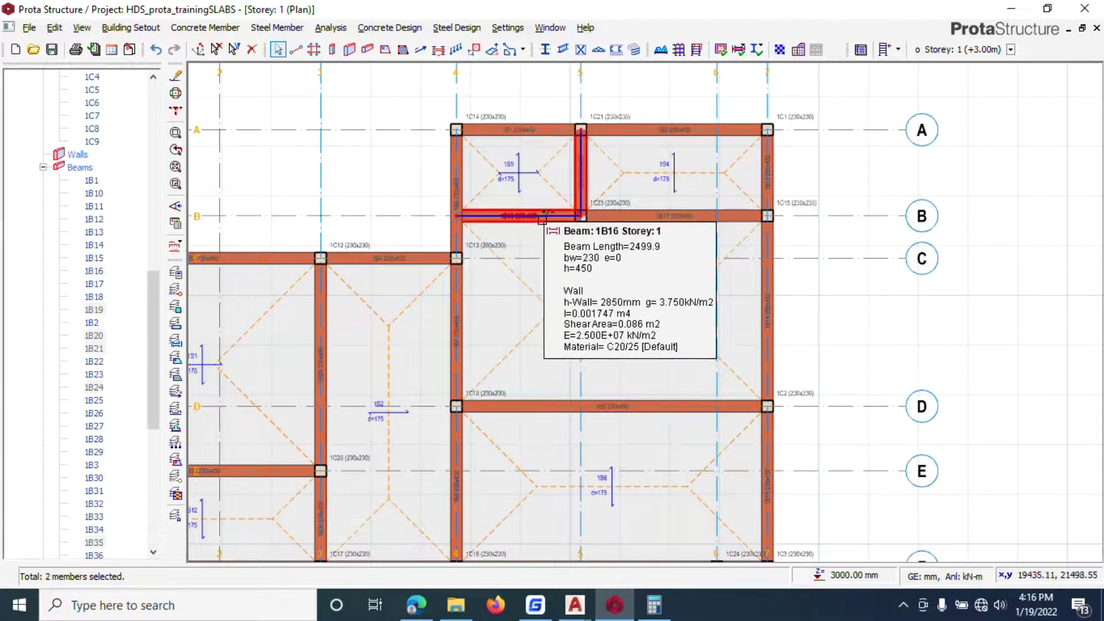
right_click(544, 217)
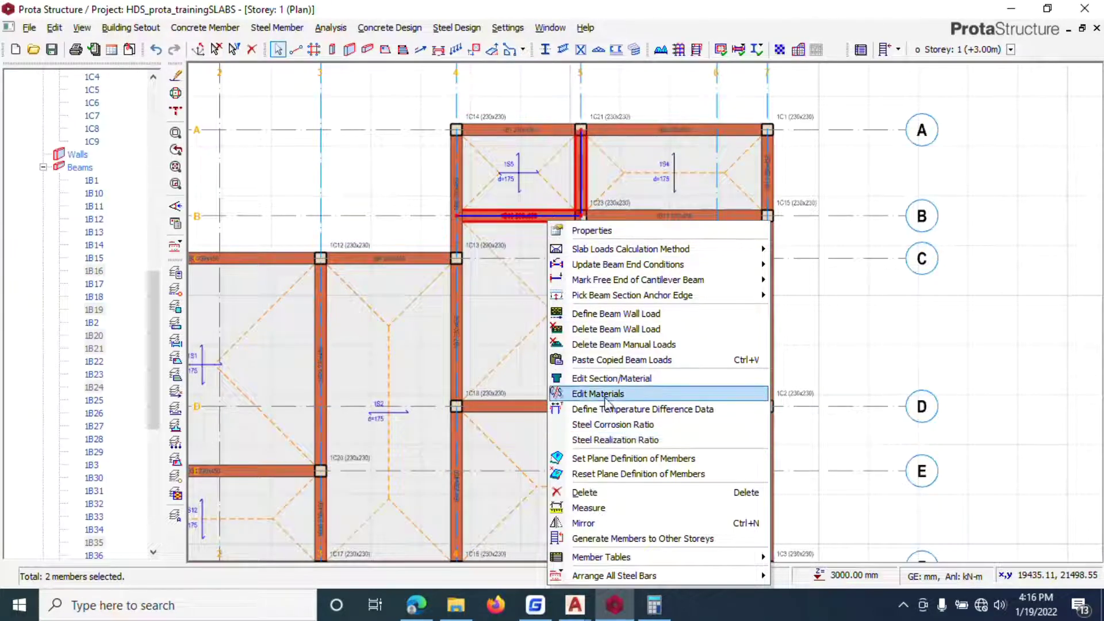
click(614, 331)
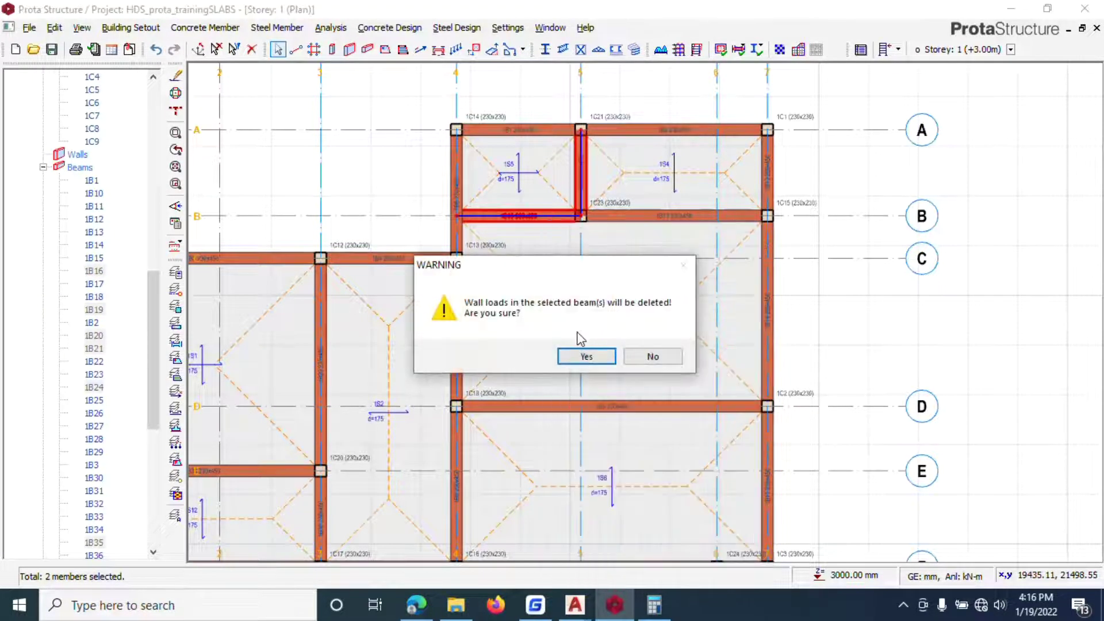
click(573, 360)
scroll(394, 184, down, 3)
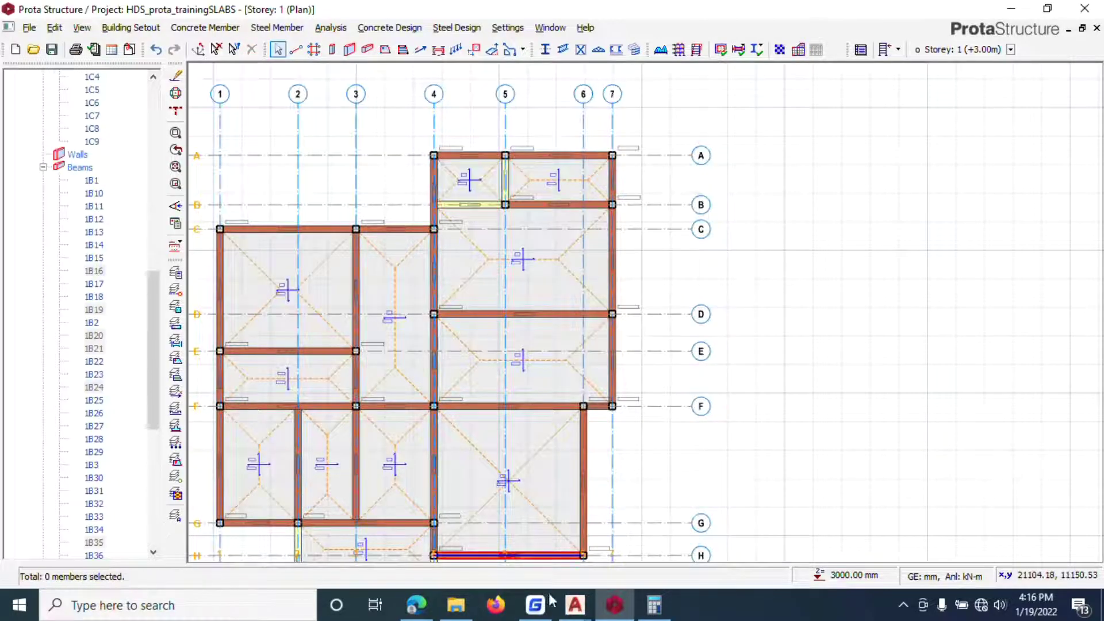
Check the store wall in the all.dwg drawing, and in ProtaStructure delete the wall load from the beam on axis B between 5–7
mouse_move(575, 610)
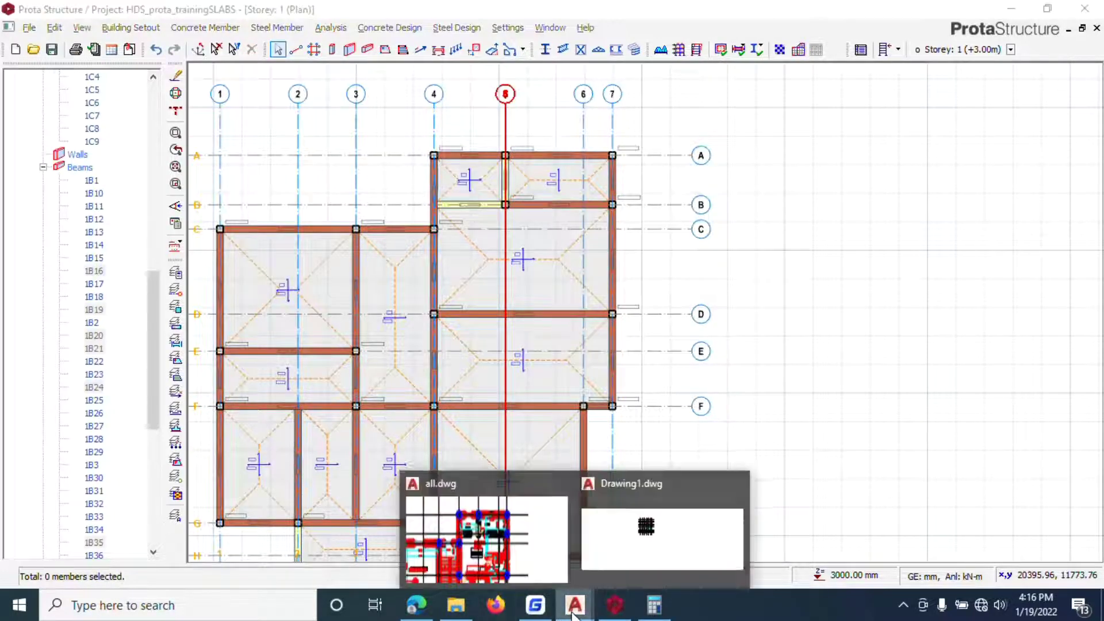
click(532, 549)
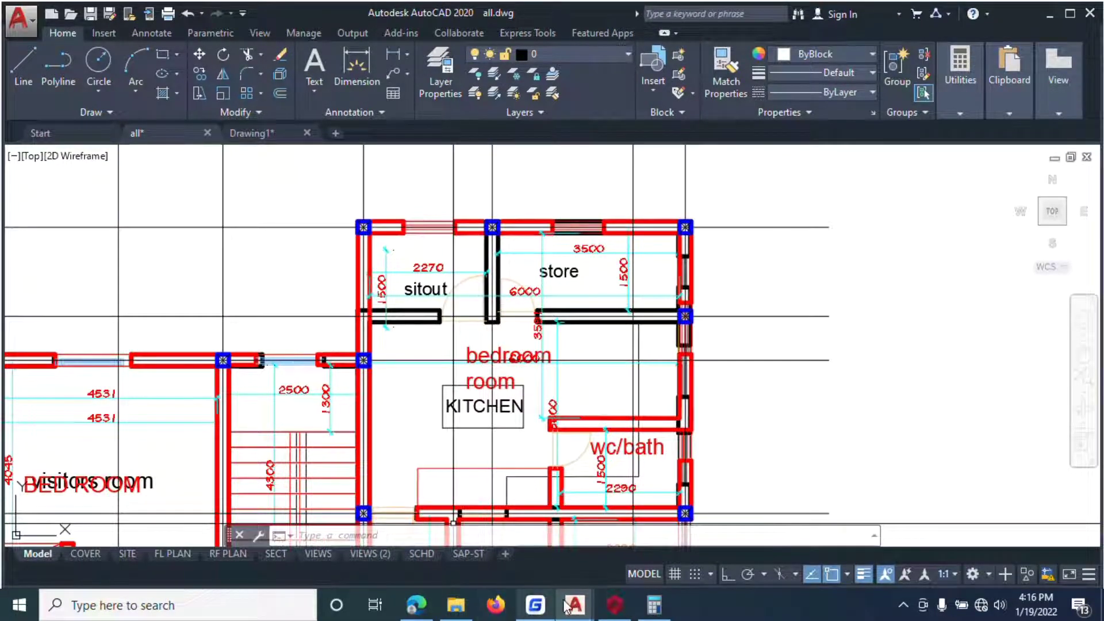
click(615, 605)
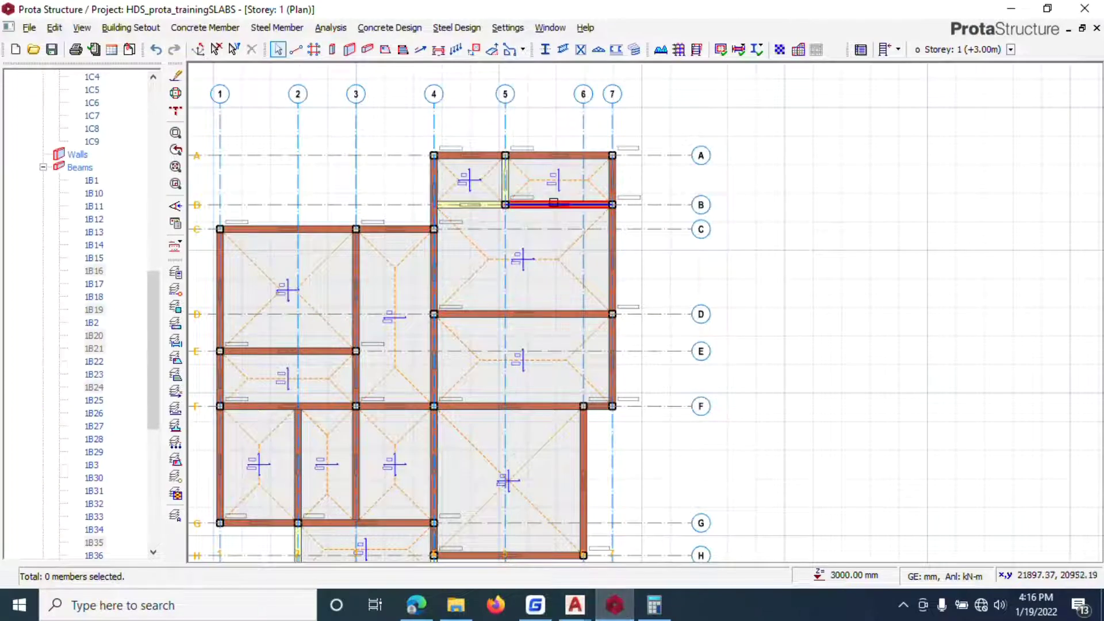
right_click(553, 202)
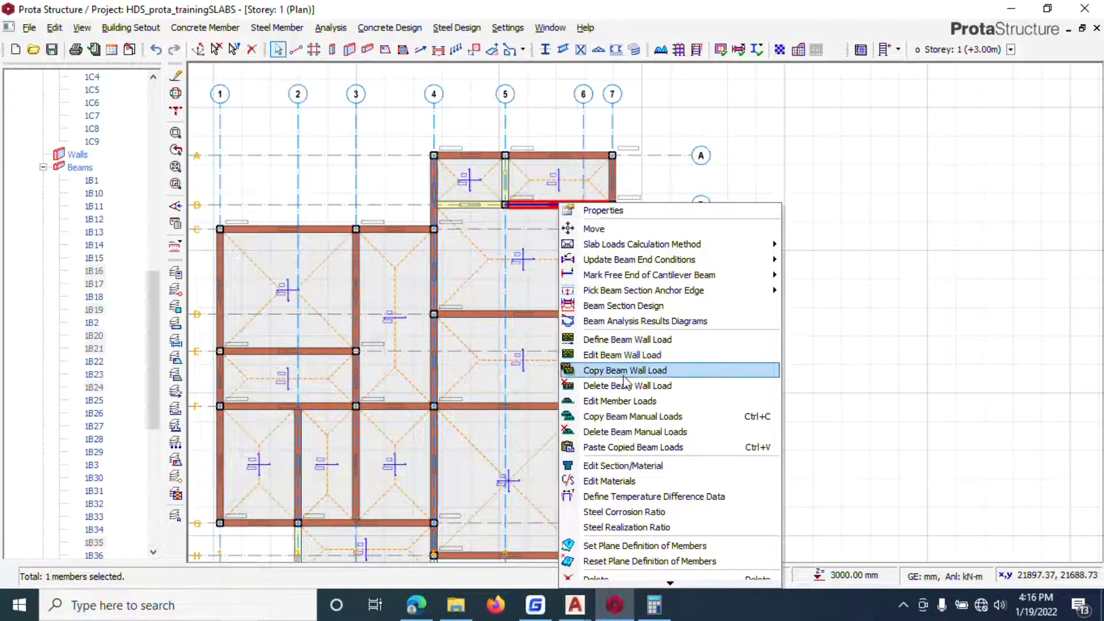
click(617, 368)
click(582, 354)
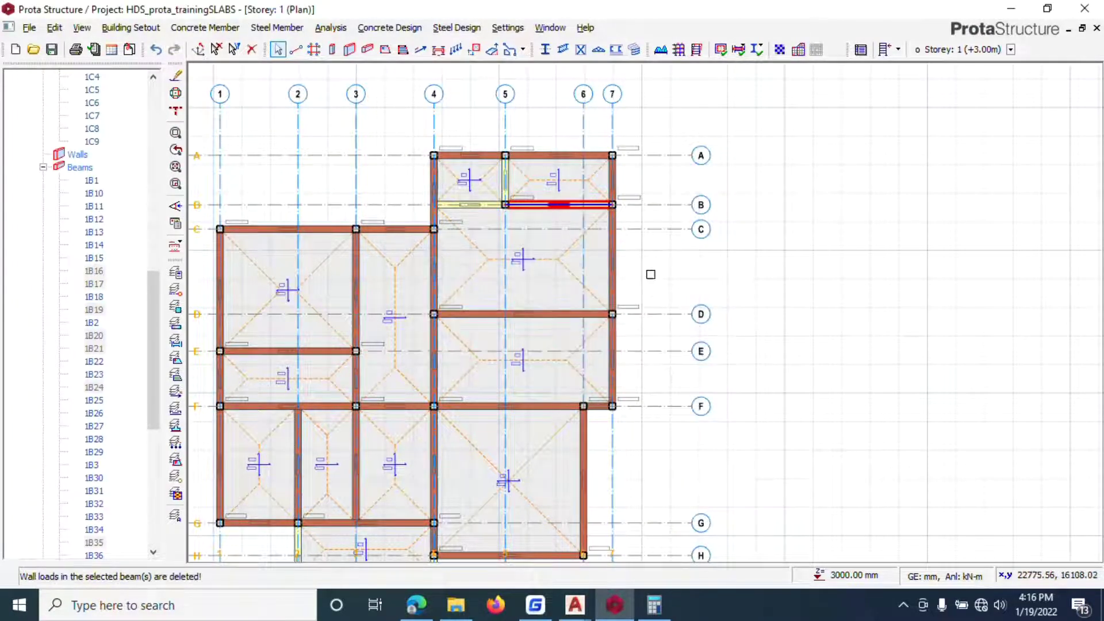
Examine the remaining wall-loaded beams in the storey 1 plan and compare them with the study room and living room walls in all.dwg
scroll(677, 261, down, 5)
scroll(515, 433, up, 6)
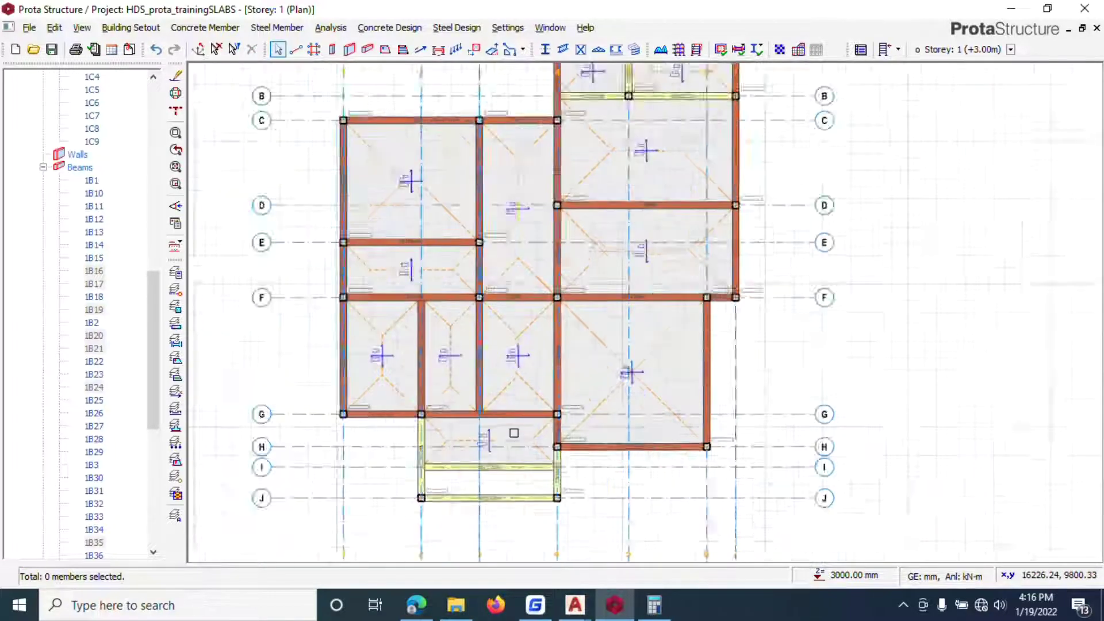
scroll(600, 369, down, 3)
scroll(601, 368, up, 3)
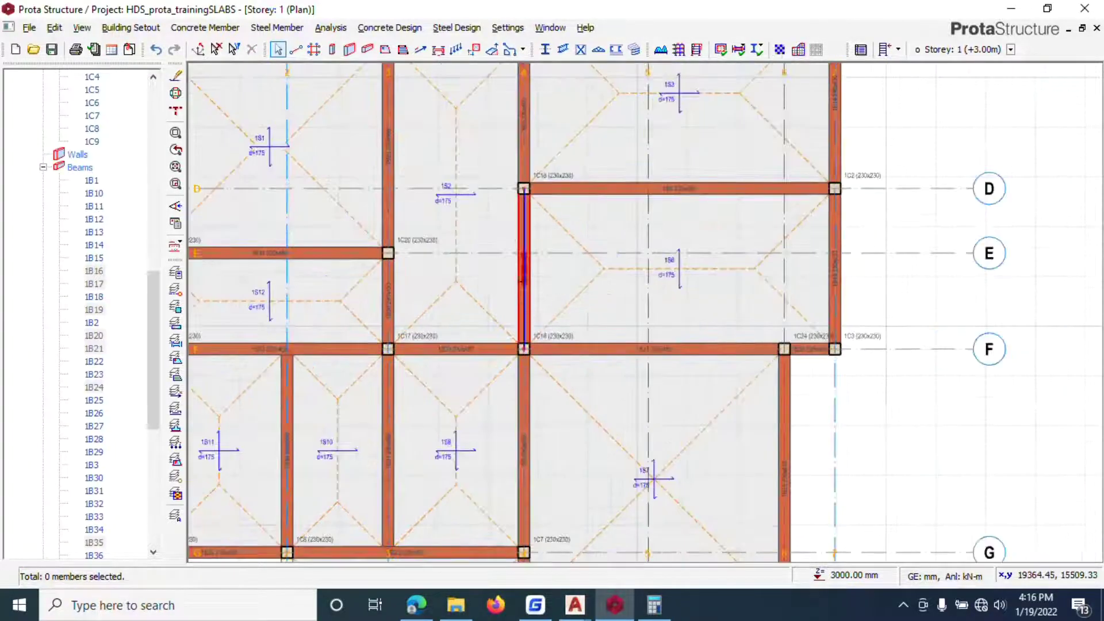
scroll(507, 229, down, 3)
scroll(498, 323, up, 2)
scroll(525, 236, down, 2)
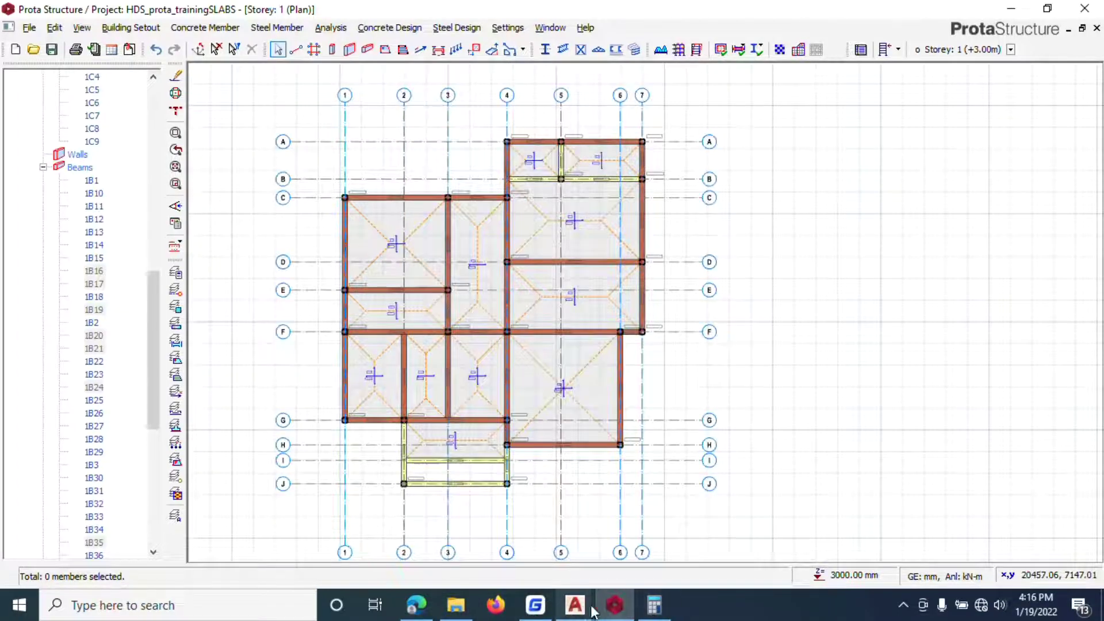
scroll(359, 386, up, 1)
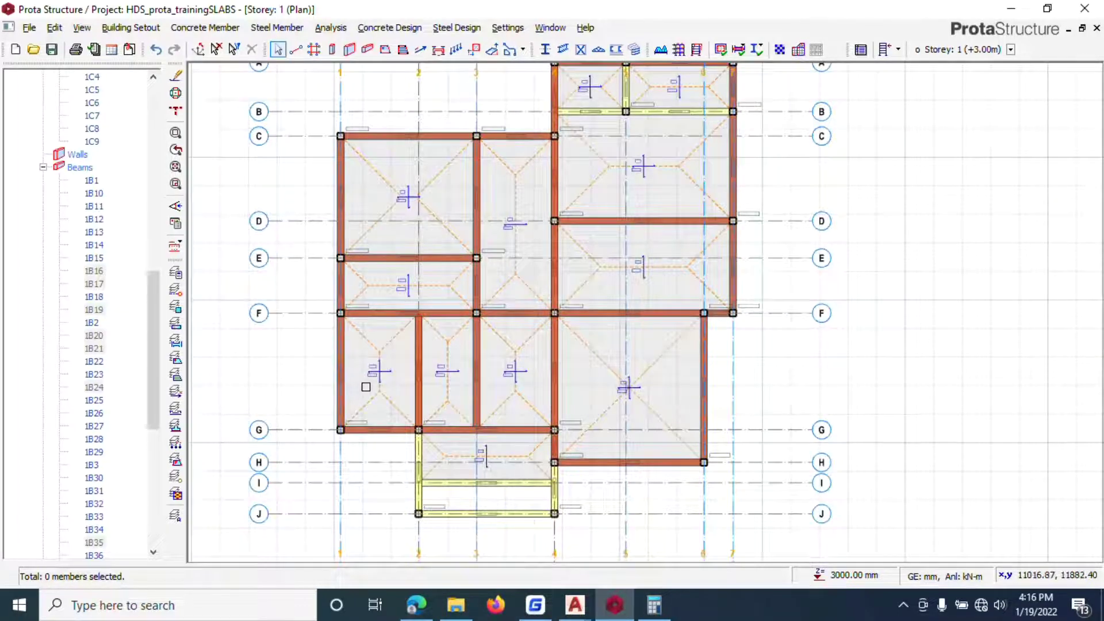
scroll(374, 395, up, 3)
scroll(438, 291, down, 1)
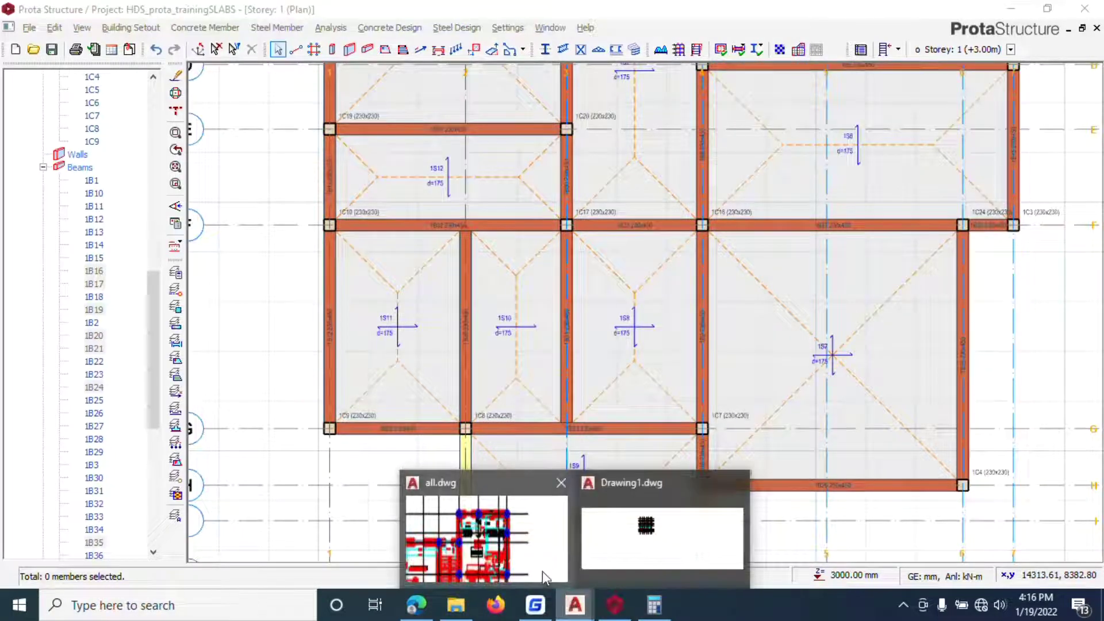
click(484, 527)
scroll(390, 458, up, 5)
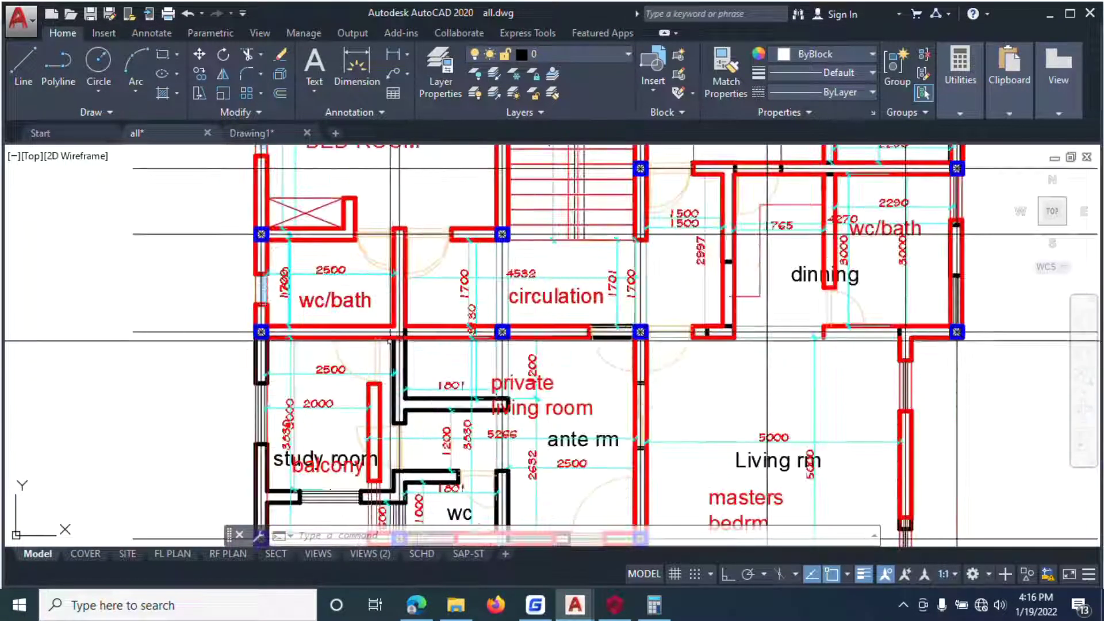
Switch back to ProtaStructure and delete the wall load from the beam on axis 2 between F–G
click(599, 609)
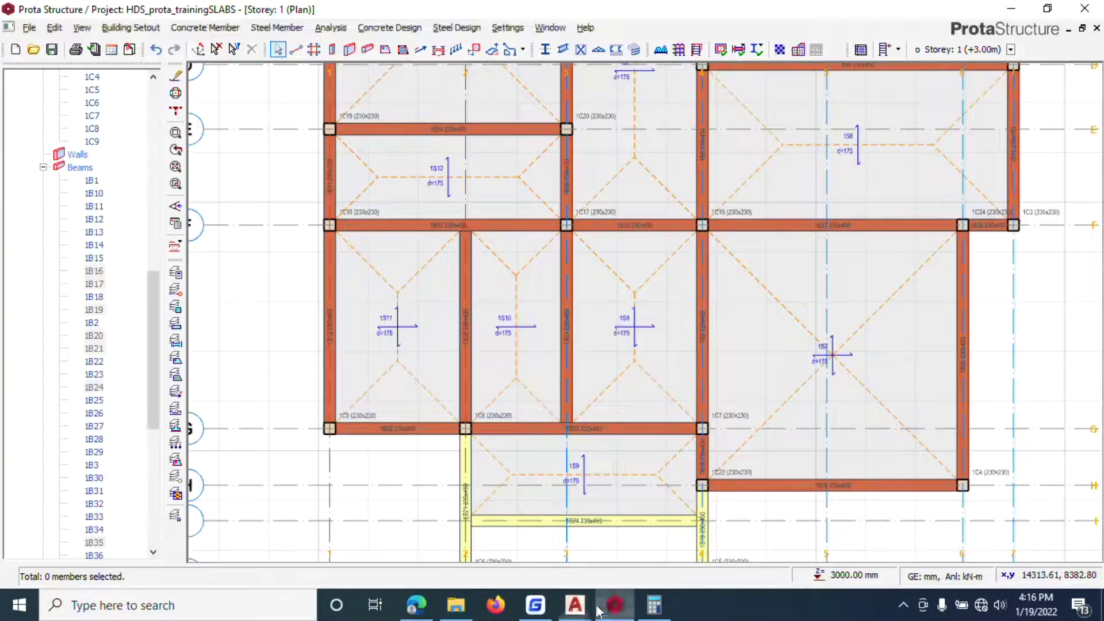
right_click(467, 353)
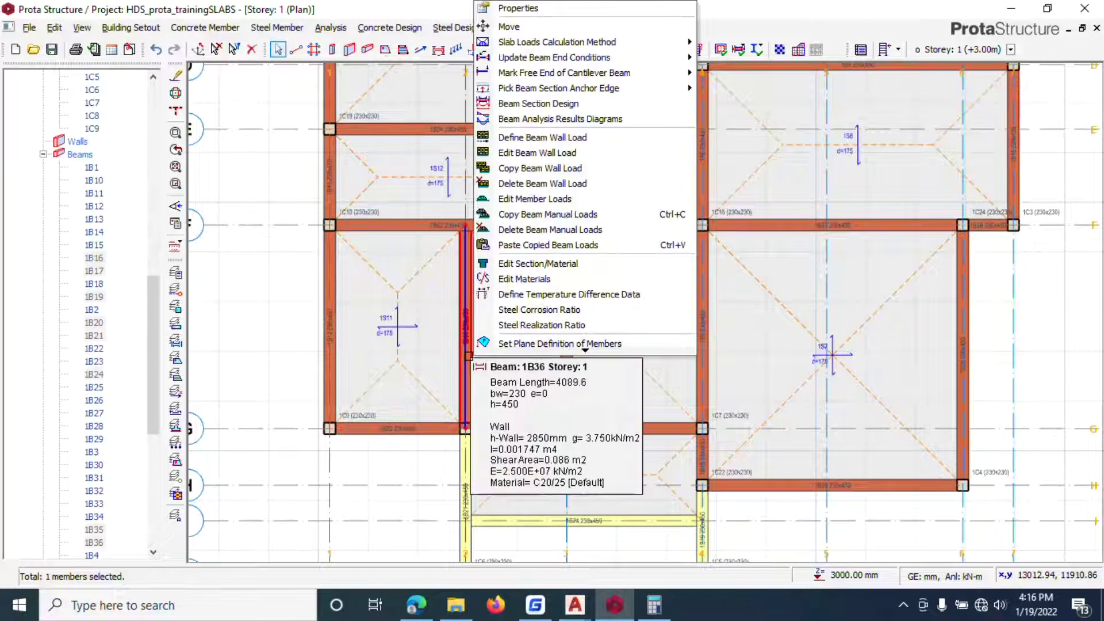
click(532, 183)
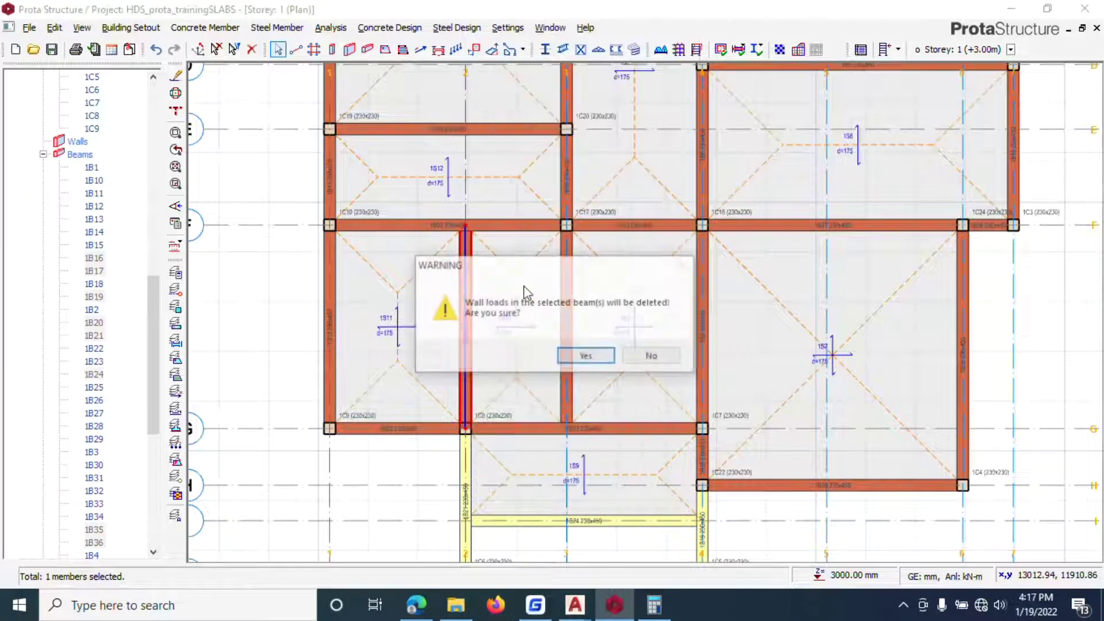
click(584, 355)
scroll(466, 293, down, 1)
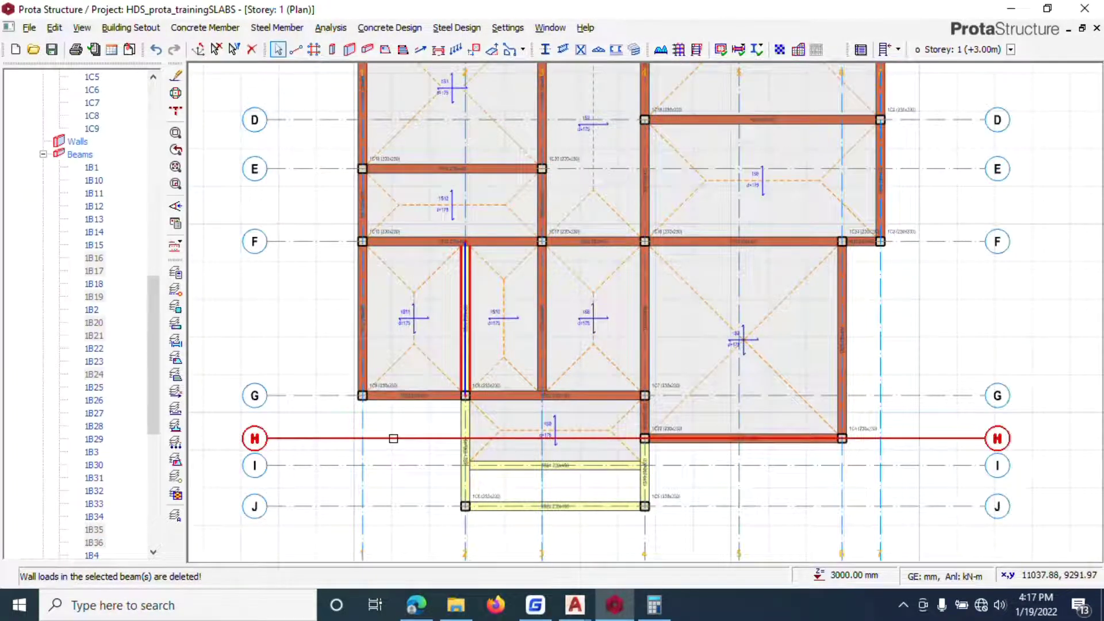
scroll(428, 244, up, 1)
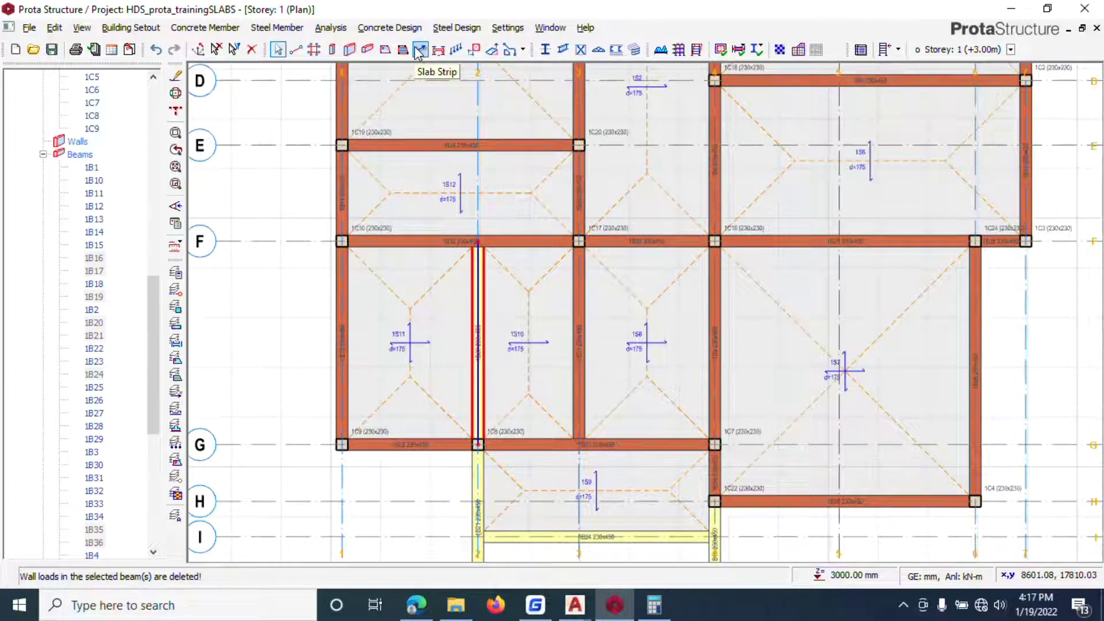
Set up a slab line load with manually entered dead load values of 10 kN/m at the start and at the end
click(459, 50)
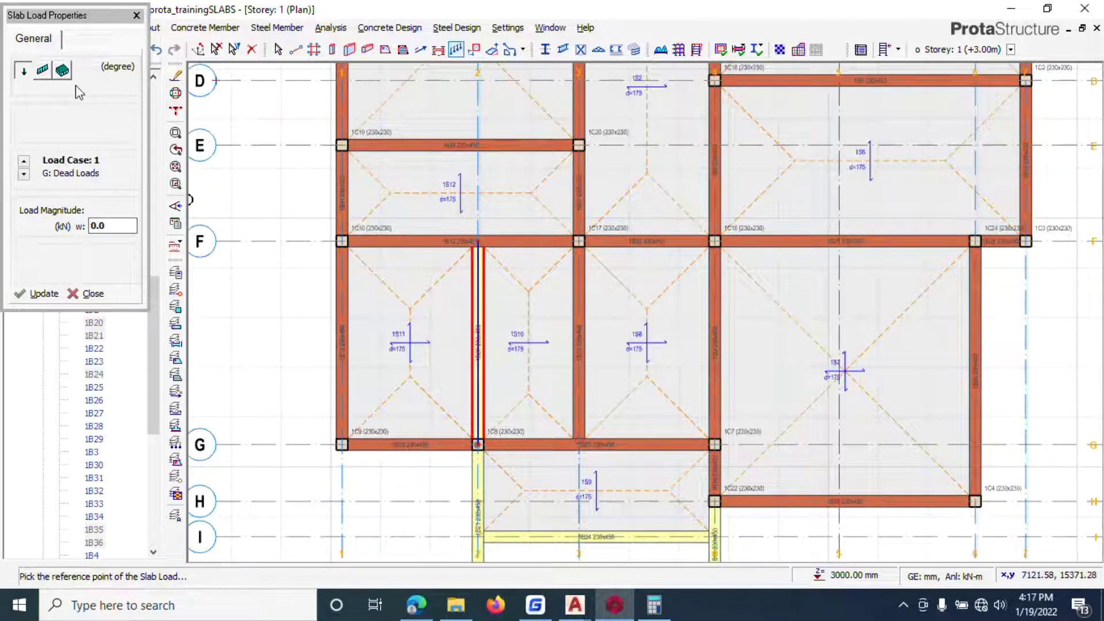
click(42, 74)
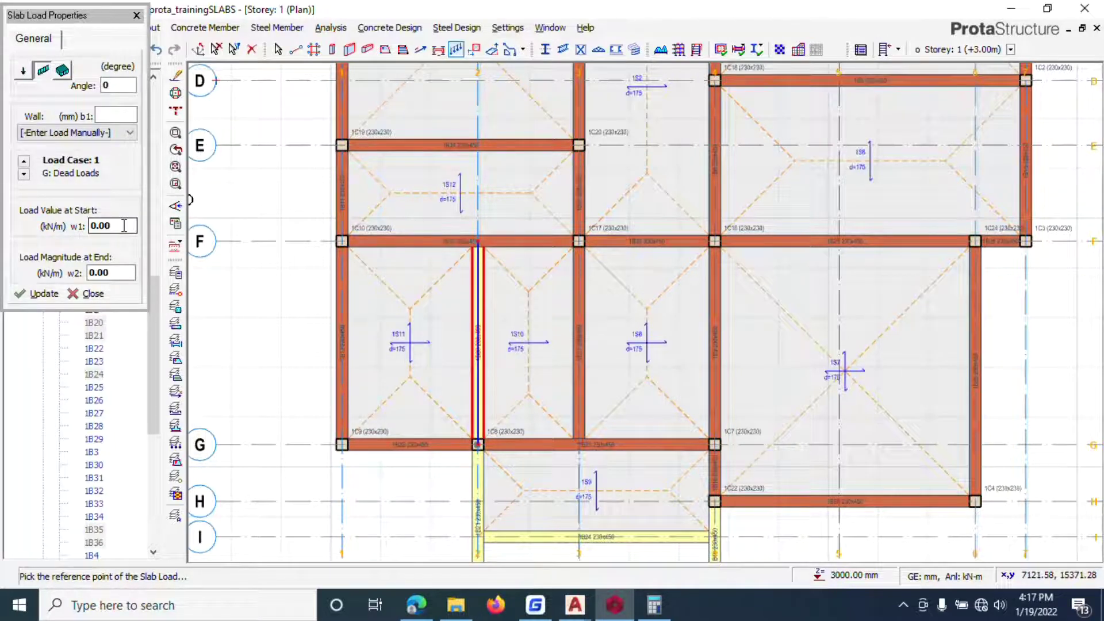
click(83, 133)
click(82, 133)
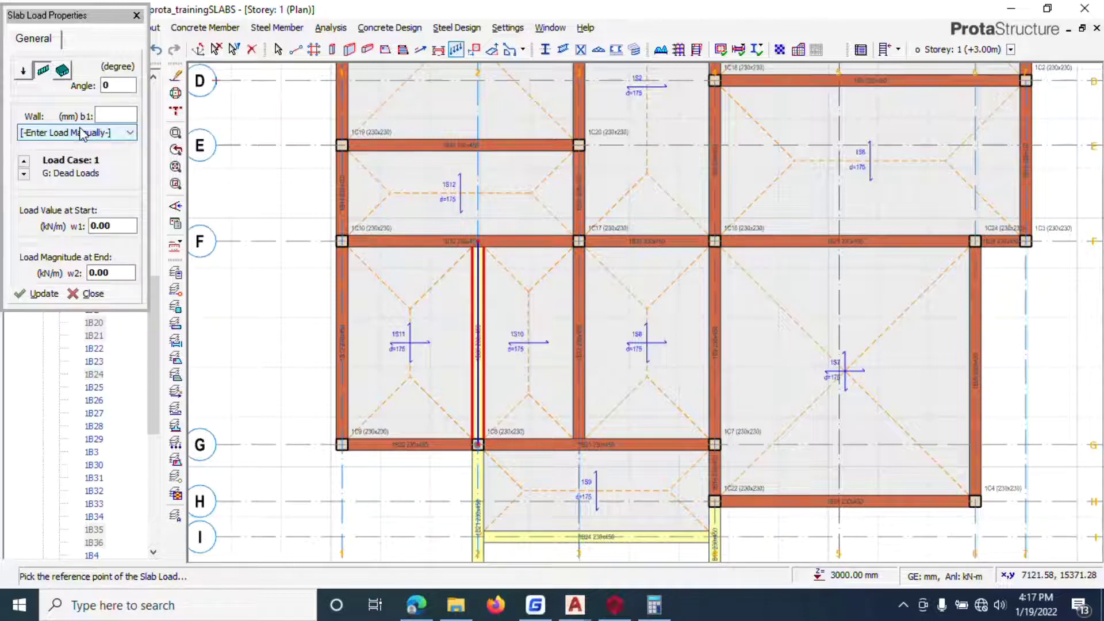
click(86, 133)
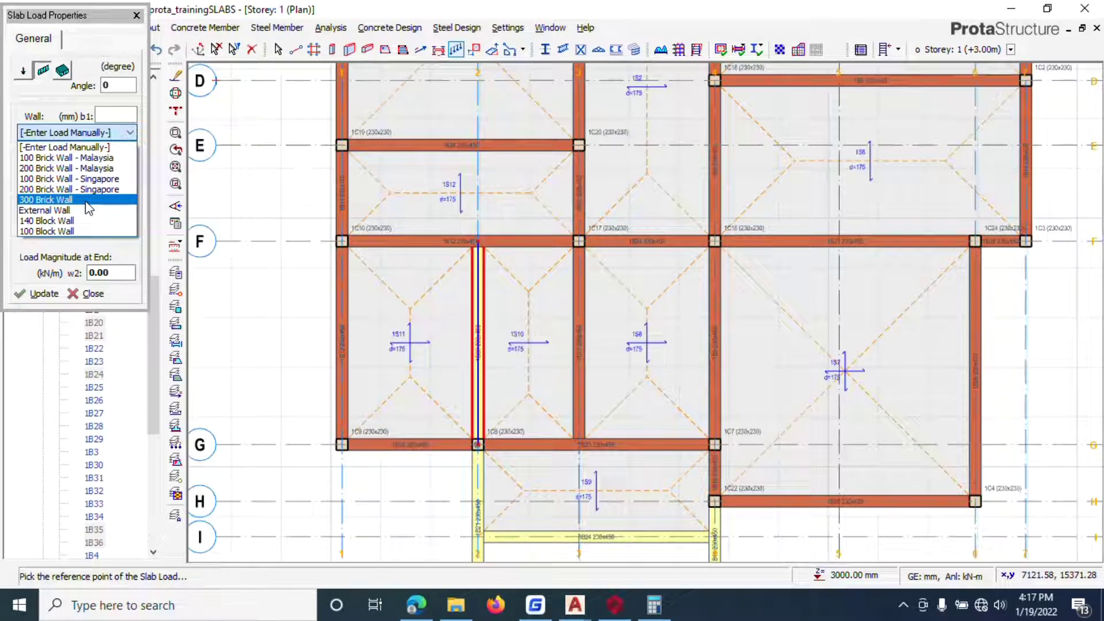
click(73, 107)
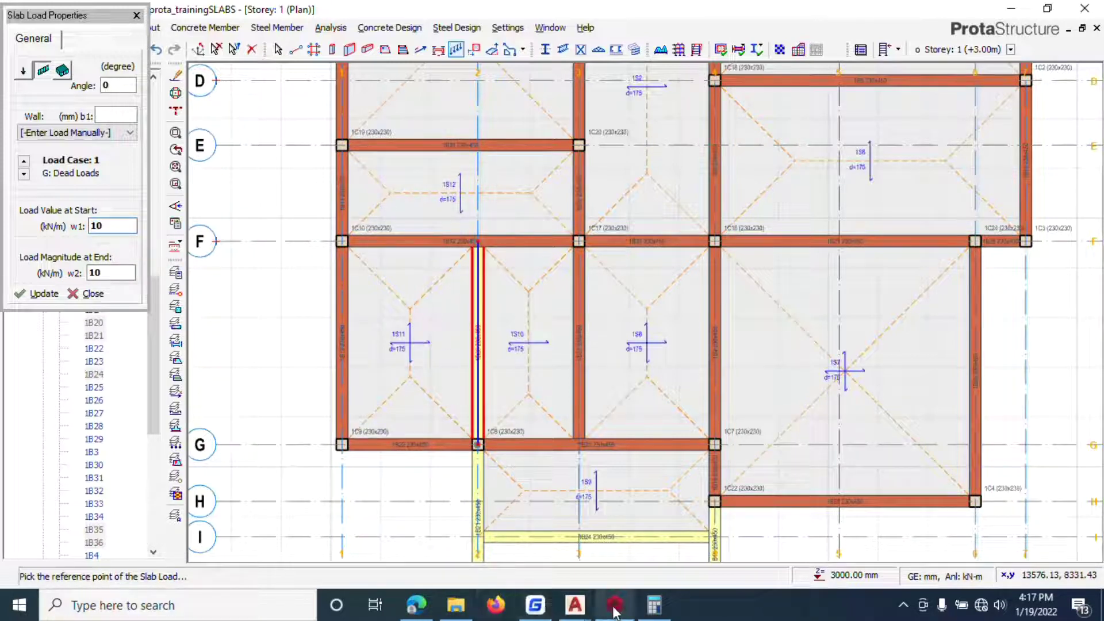
Check the balcony wall in all.dwg, and in ProtaStructure draw a vertical line load about 2900 mm long on slab 1S11 down to beam 1B22
click(575, 605)
click(527, 571)
scroll(355, 210, down, 2)
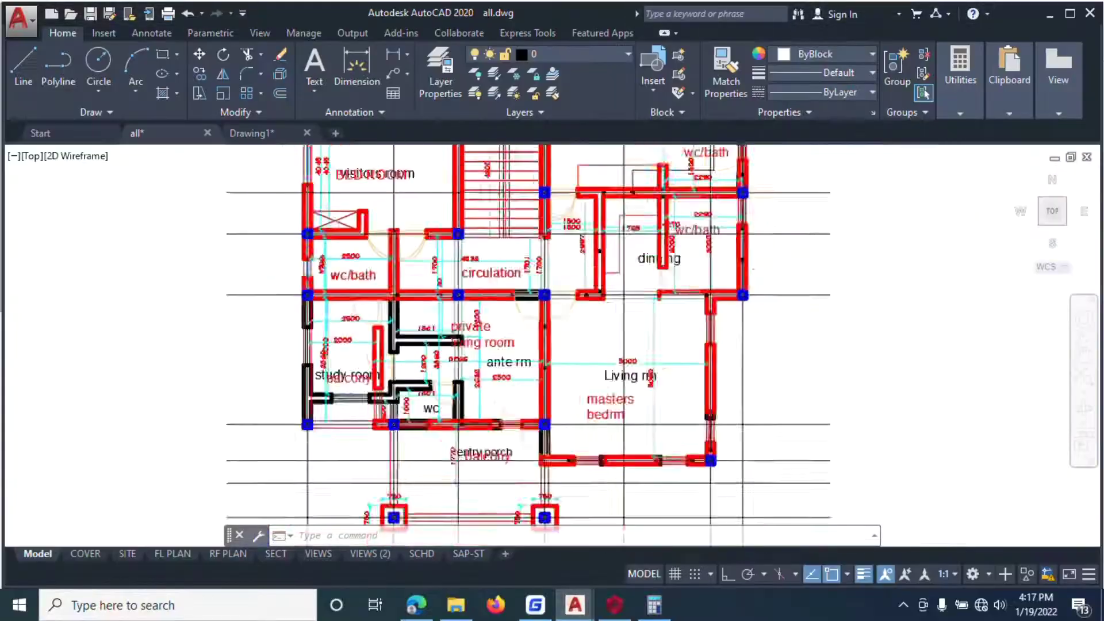
scroll(355, 210, up, 3)
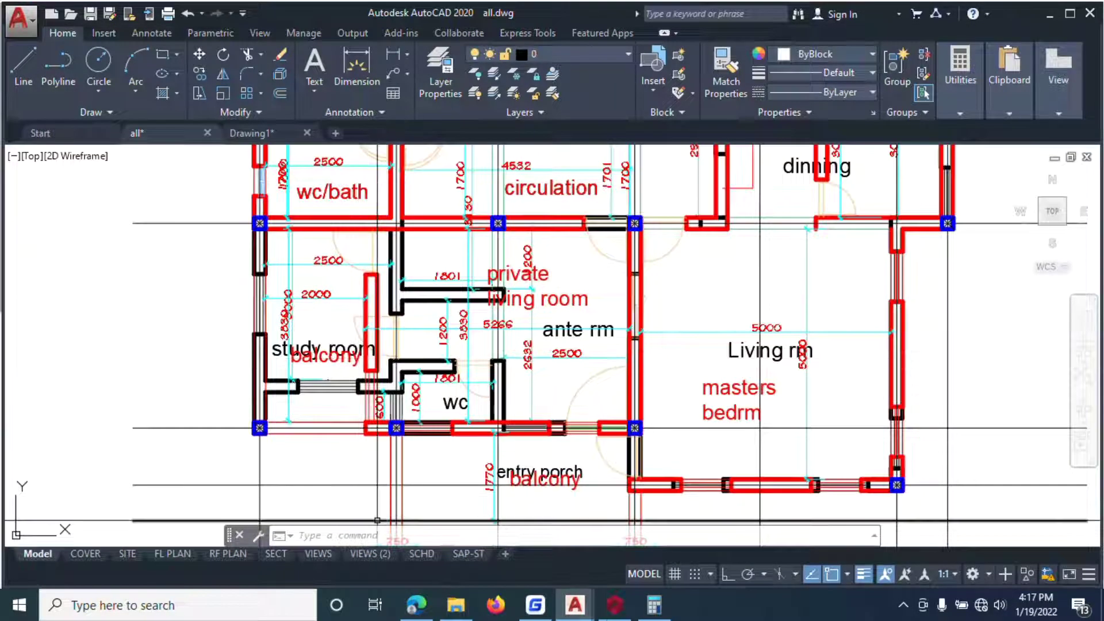
click(629, 601)
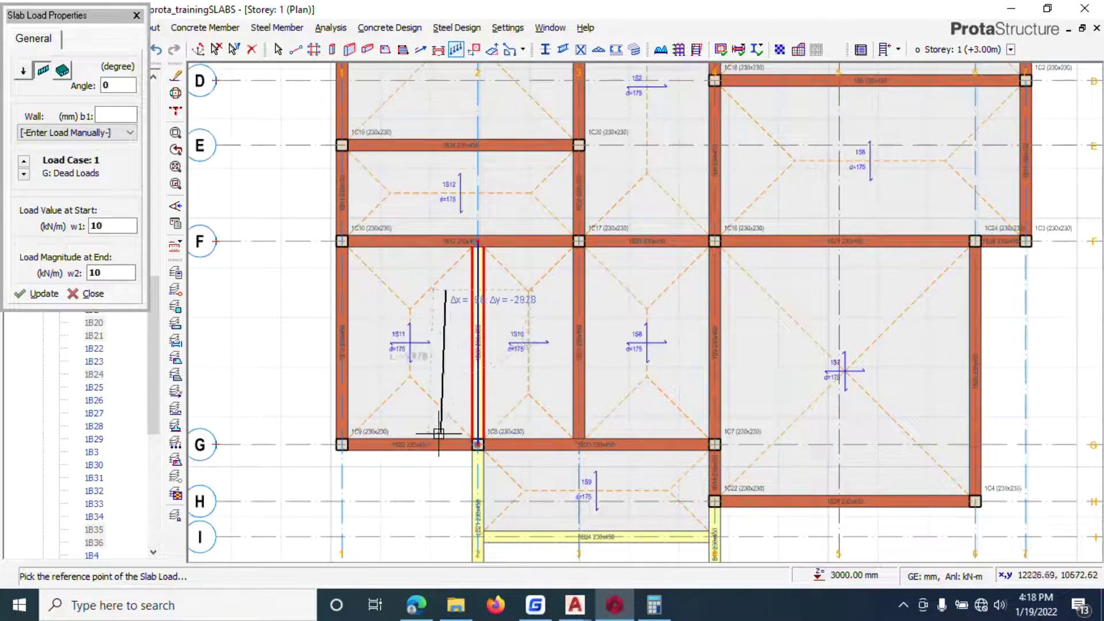
scroll(440, 435, up, 3)
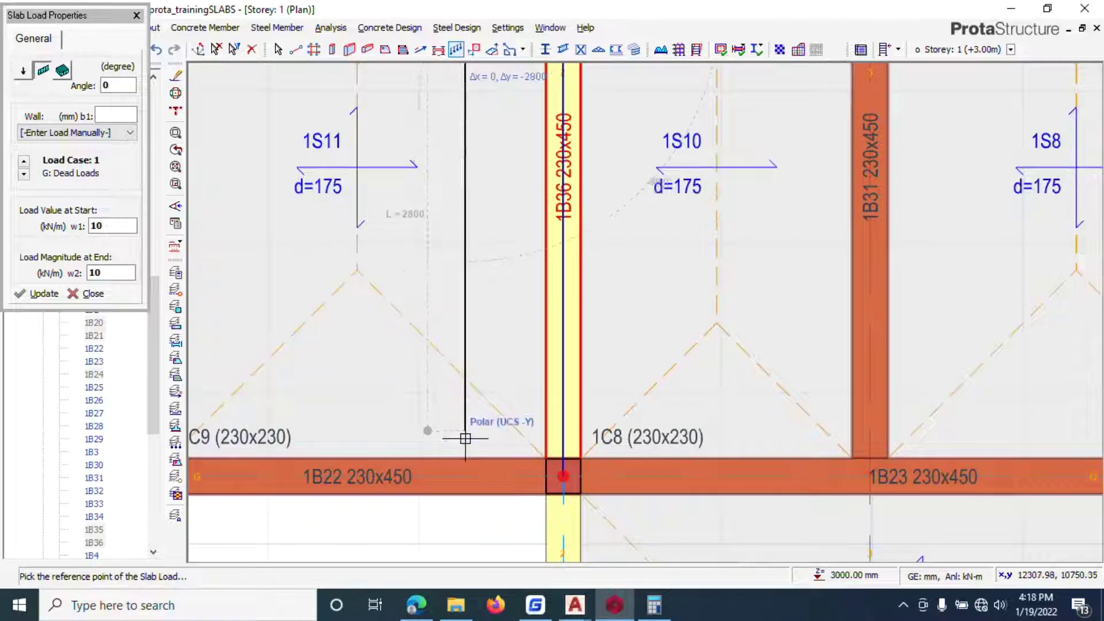
scroll(467, 441, down, 1)
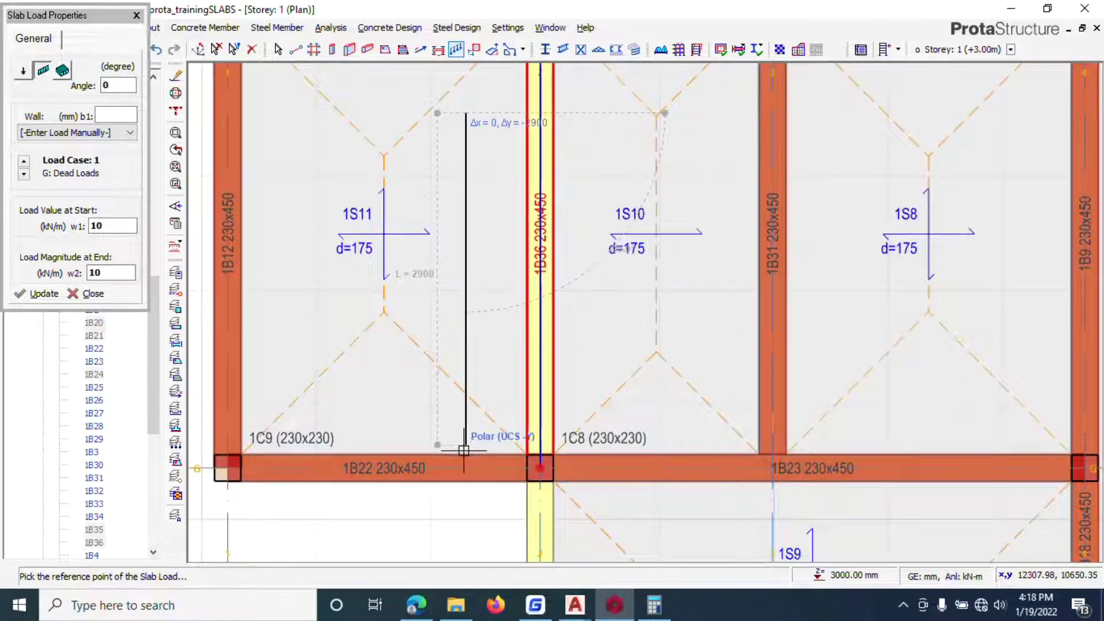
click(464, 450)
scroll(521, 336, up, 3)
scroll(485, 369, down, 6)
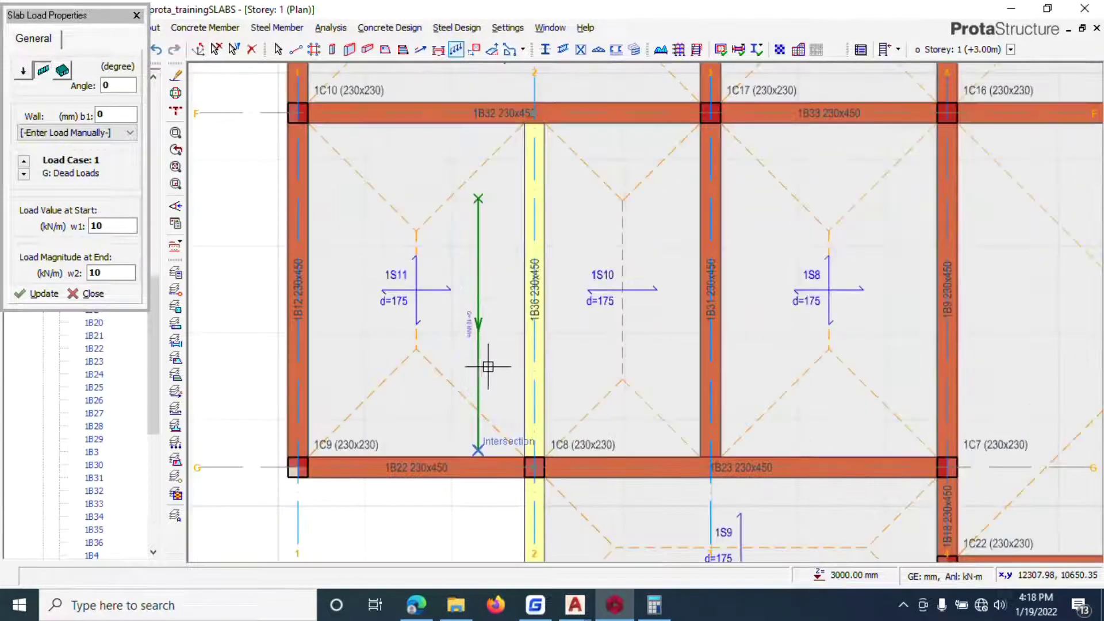
Switch to the all.dwg drawing in AutoCAD and examine the overlaid floor plans for further walls resting on slabs, around the dining, bathrooms and kitchen
click(575, 605)
click(486, 538)
scroll(492, 402, down, 2)
scroll(374, 429, up, 5)
scroll(375, 429, down, 3)
scroll(345, 322, up, 3)
scroll(322, 295, down, 3)
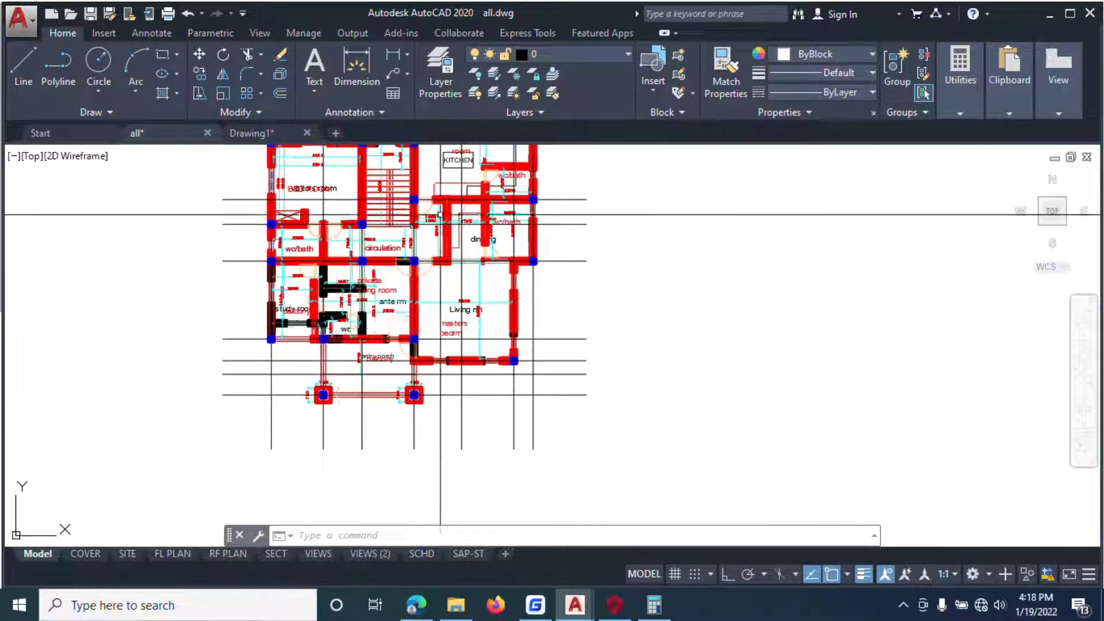
scroll(454, 172, up, 4)
scroll(460, 246, down, 4)
scroll(461, 246, up, 5)
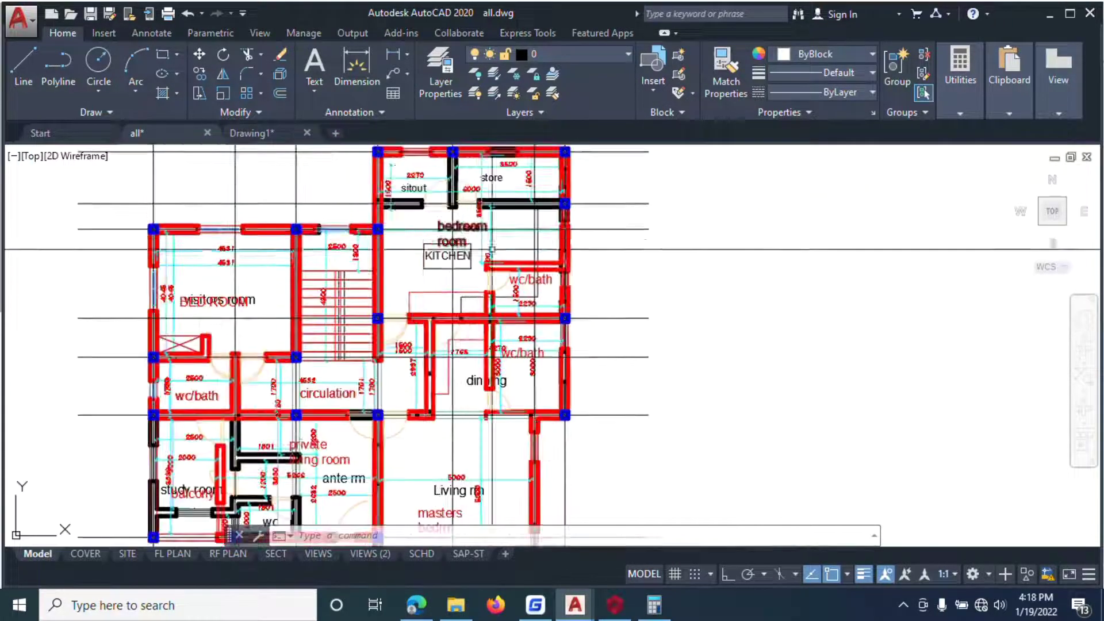
click(565, 276)
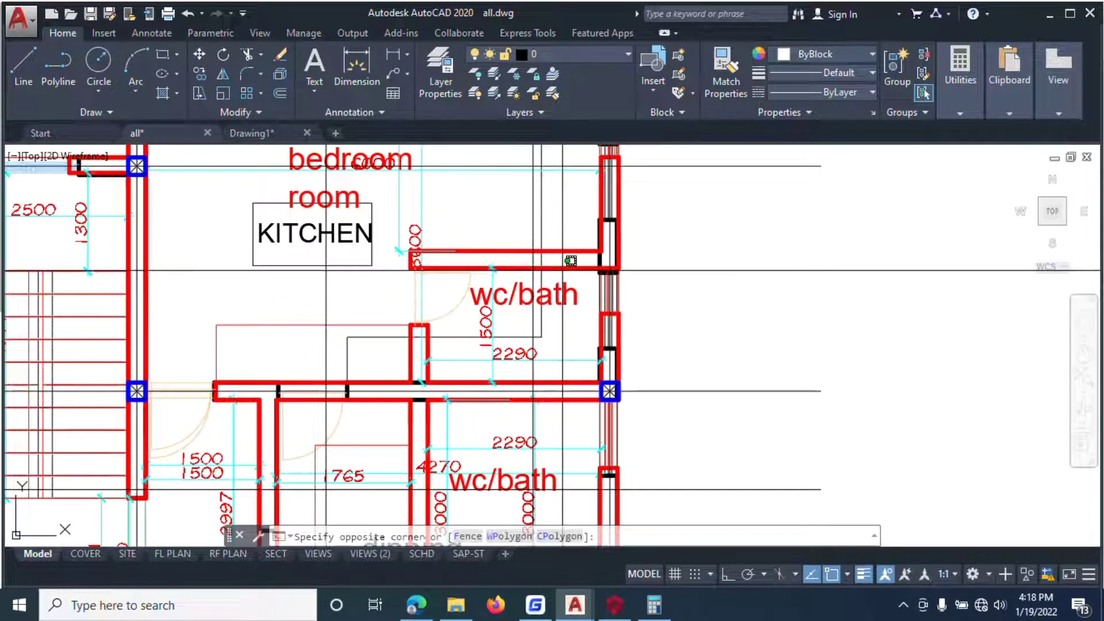
click(501, 265)
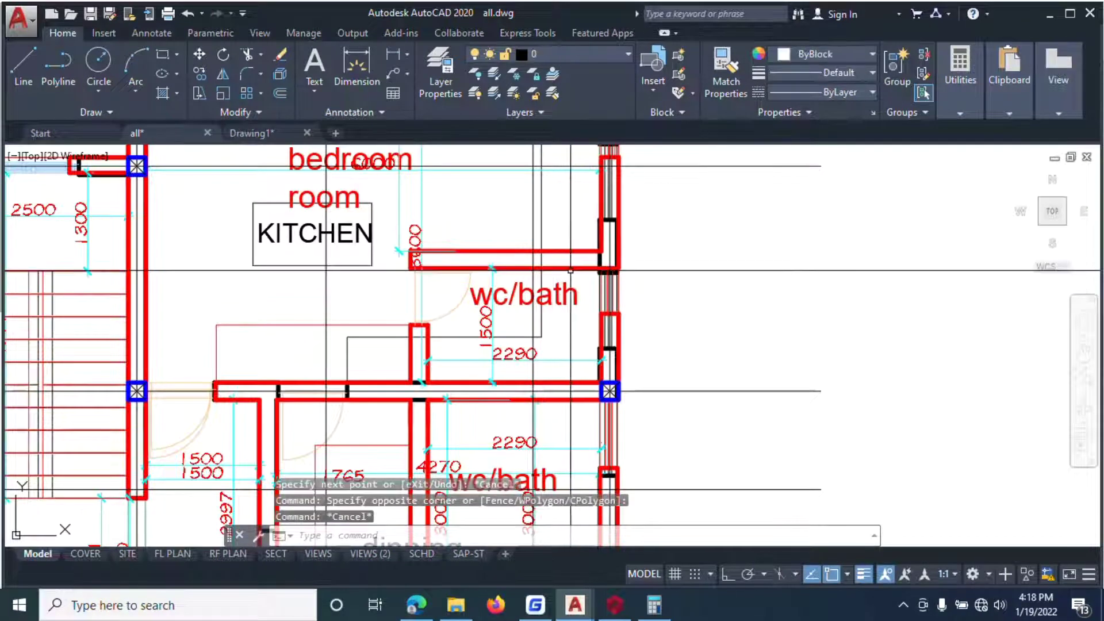
key(Escape)
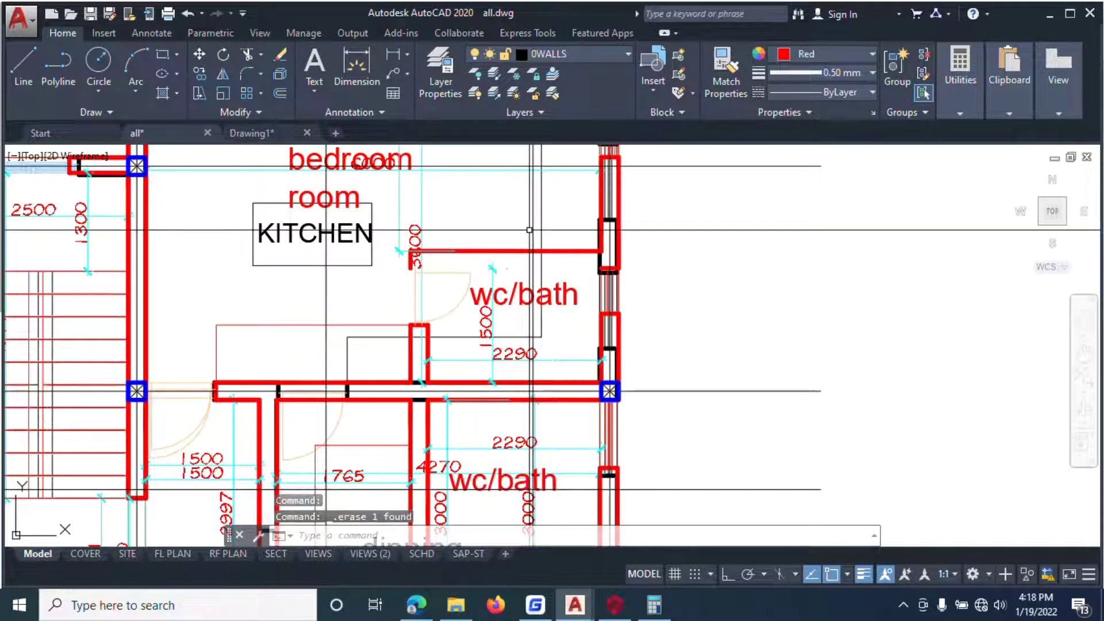
key(Delete)
key(ctrl+z)
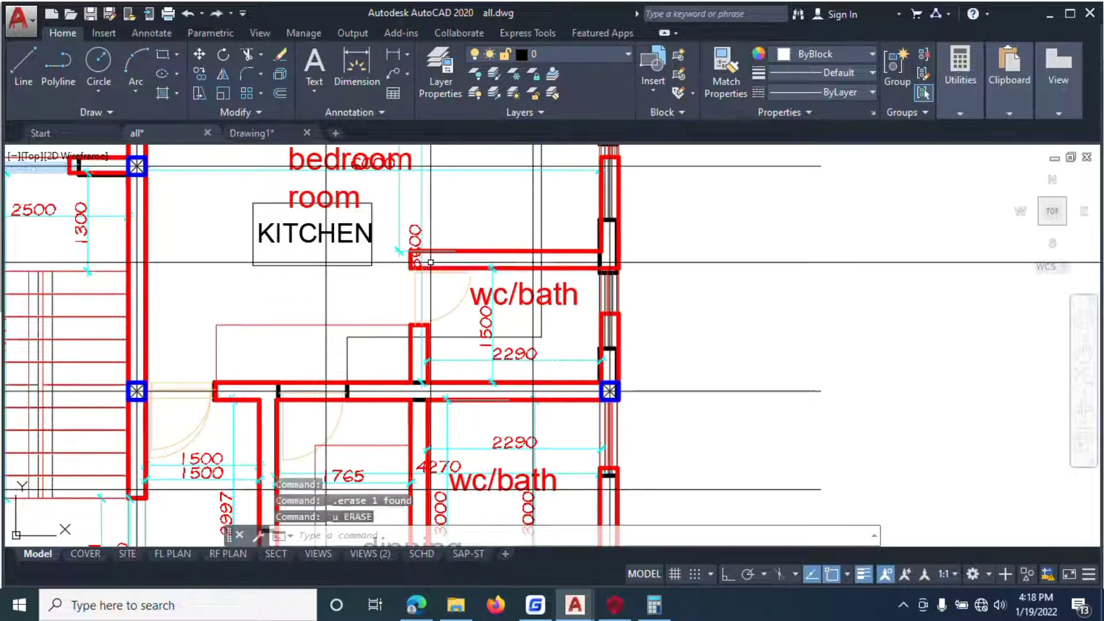
Switch to ProtaStructure and draw a horizontal line load about 2300 mm long on slab 1S3, starting beside the axis 7 beam between C–D
click(613, 605)
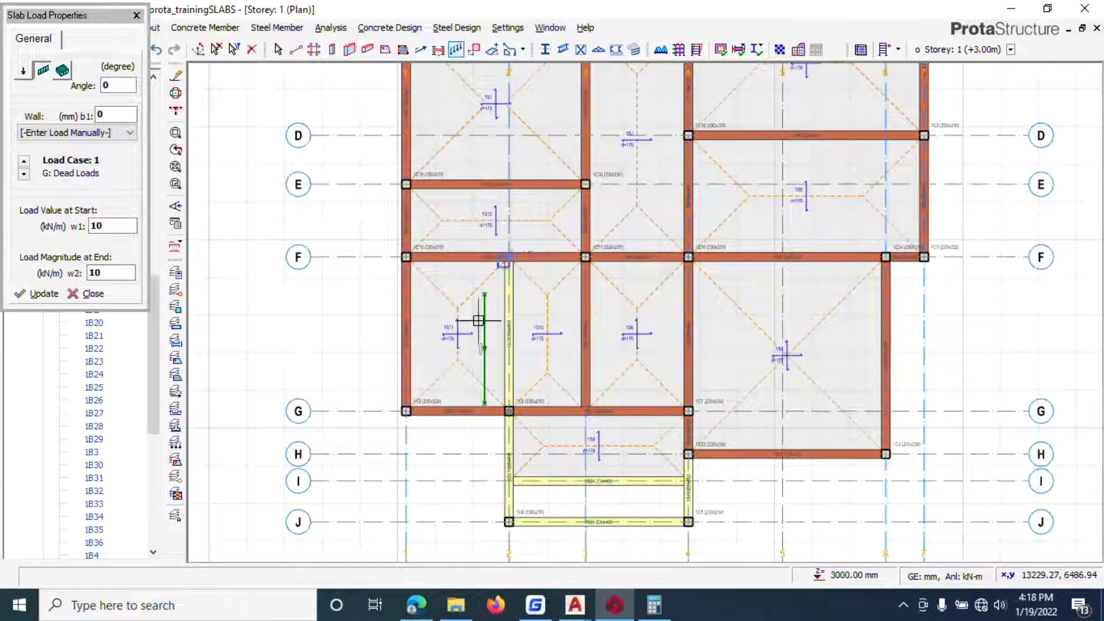
scroll(660, 172, up, 5)
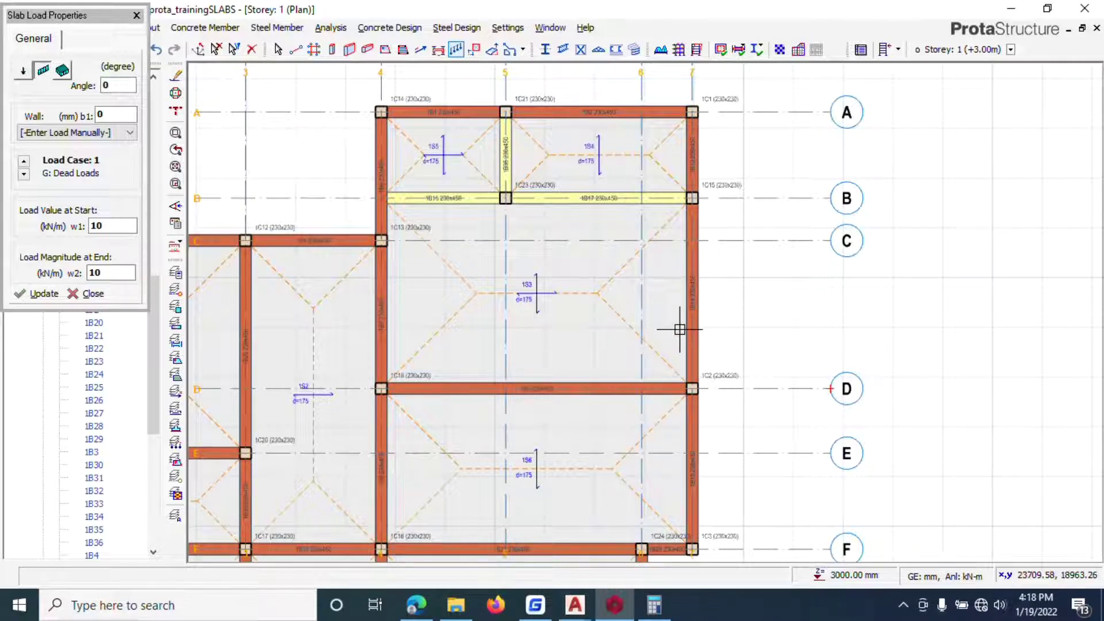
click(679, 325)
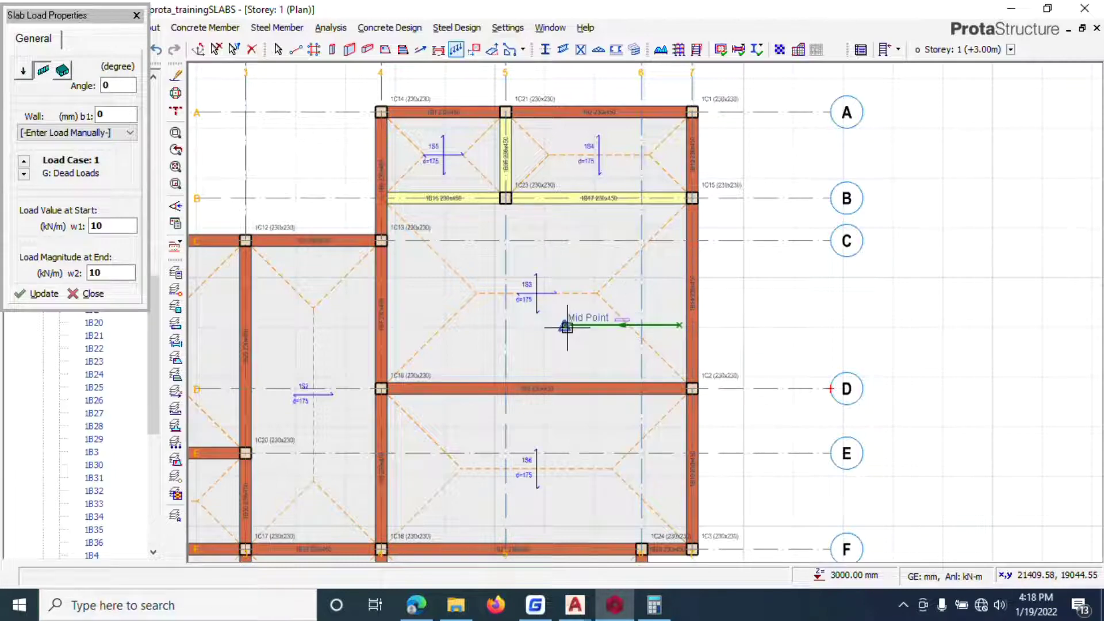
click(136, 15)
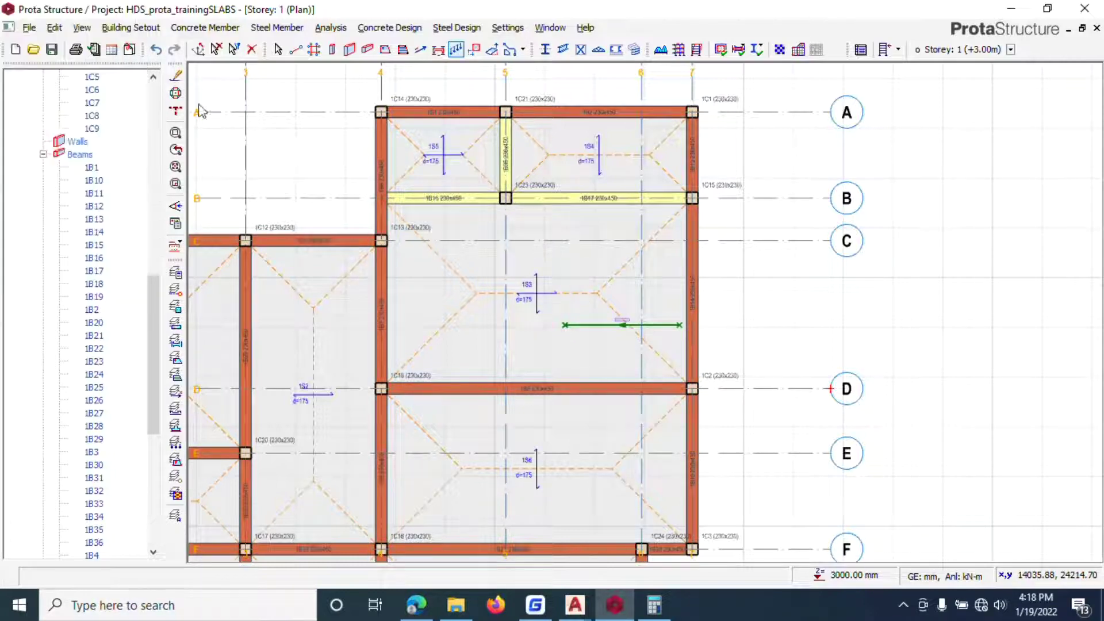
Inspect the beam wall loads and slab line loads in the Storey: 1 3D view, and return to the storey plan
scroll(298, 123, down, 3)
scroll(61, 168, up, 10)
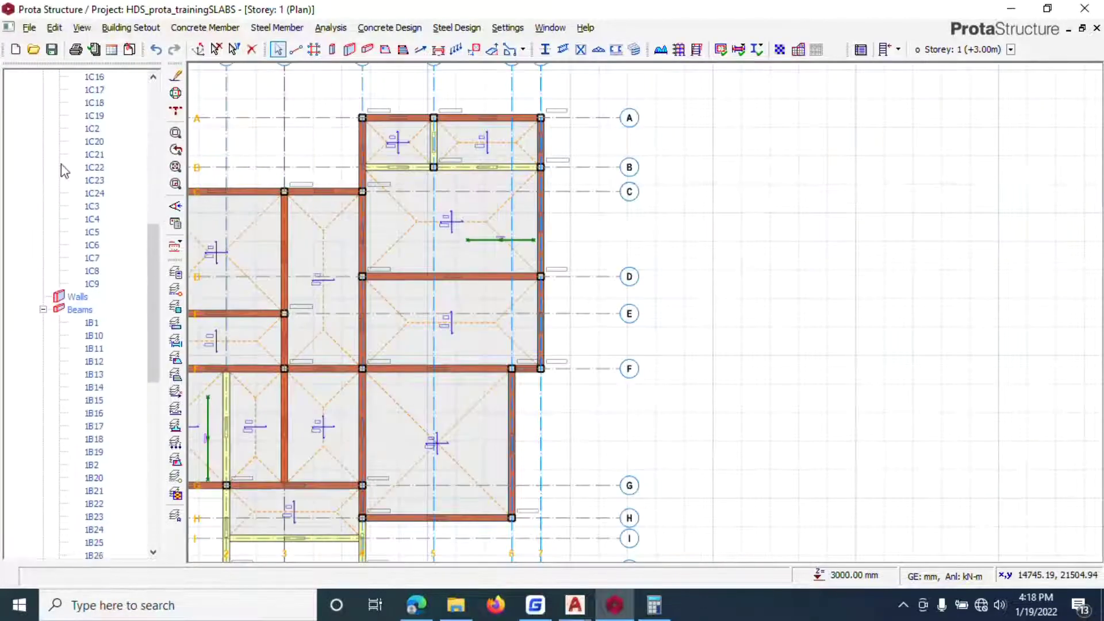
scroll(89, 160, up, 4)
double_click(80, 310)
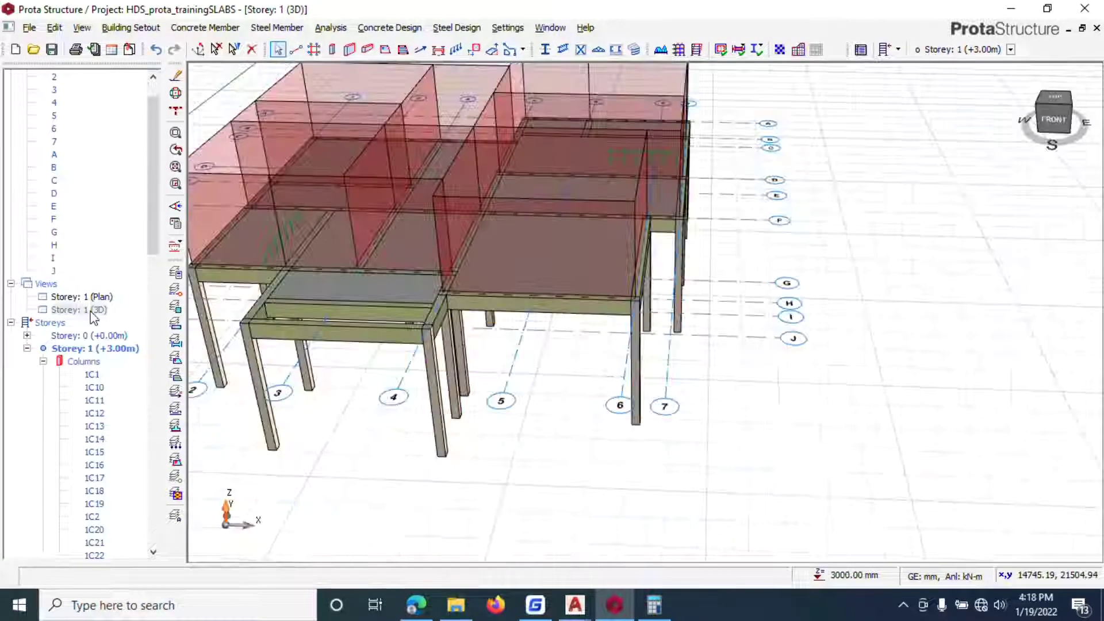
scroll(473, 397, down, 3)
mouse_move(473, 398)
middle_down()
mouse_move(446, 327)
mouse_move(527, 324)
mouse_move(585, 296)
mouse_move(654, 286)
mouse_move(506, 282)
mouse_move(518, 322)
mouse_move(639, 432)
mouse_move(626, 353)
mouse_move(661, 451)
mouse_move(633, 471)
mouse_move(480, 364)
mouse_move(510, 370)
mouse_move(517, 422)
mouse_move(406, 397)
middle_up()
right_click(406, 397)
double_click(56, 298)
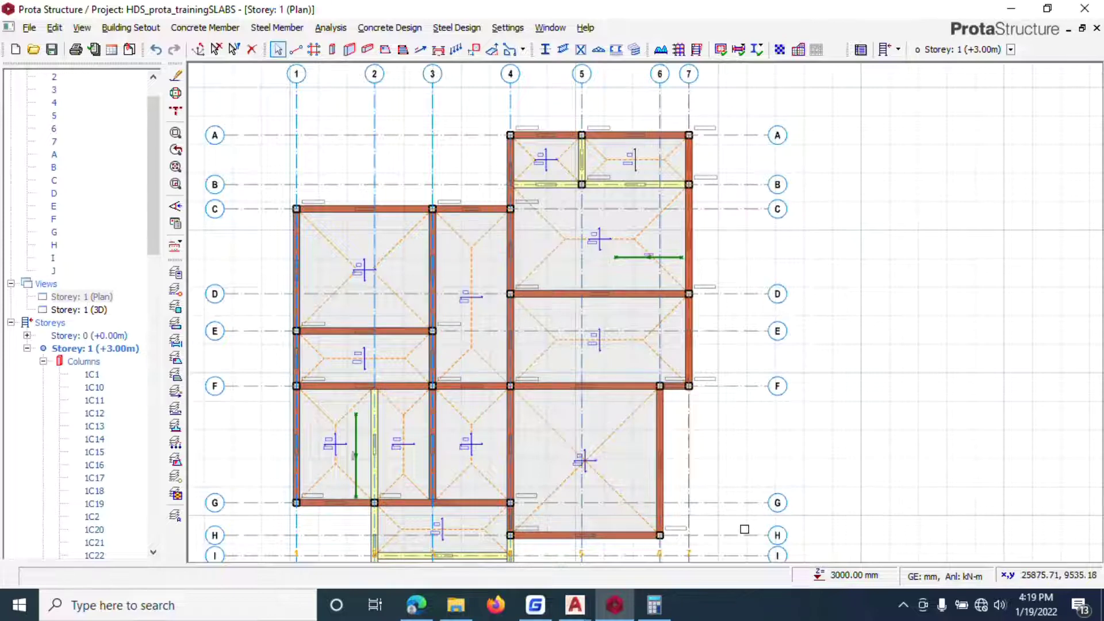
click(904, 606)
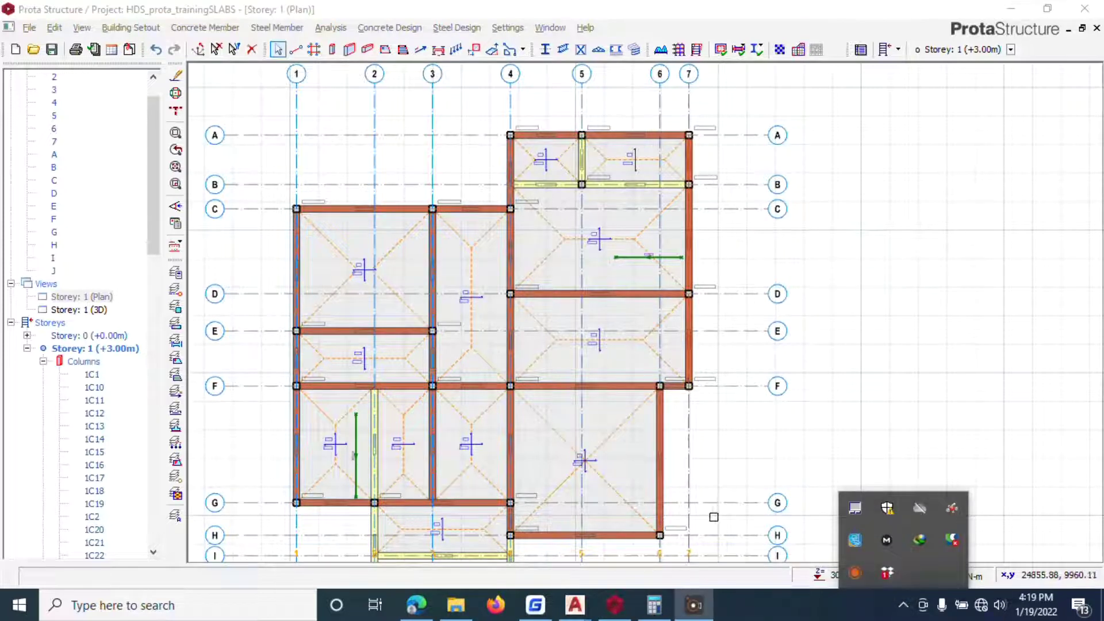